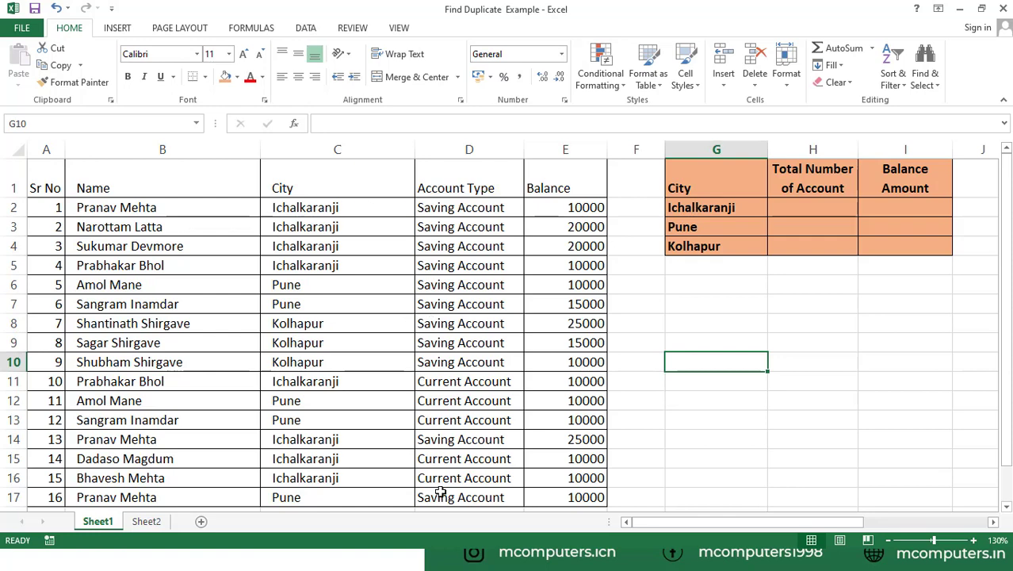
left_click(59, 174)
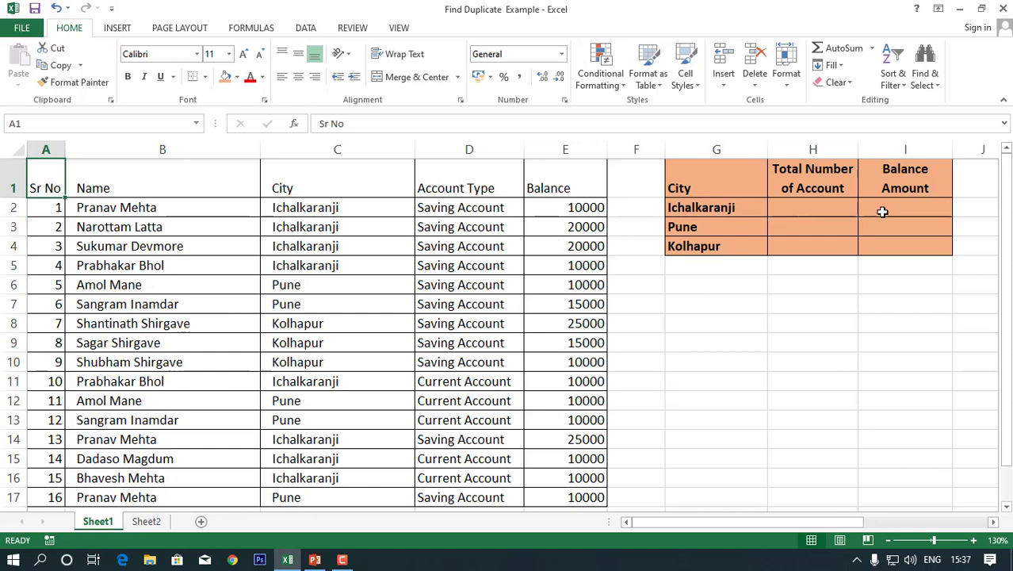
left_click(791, 207)
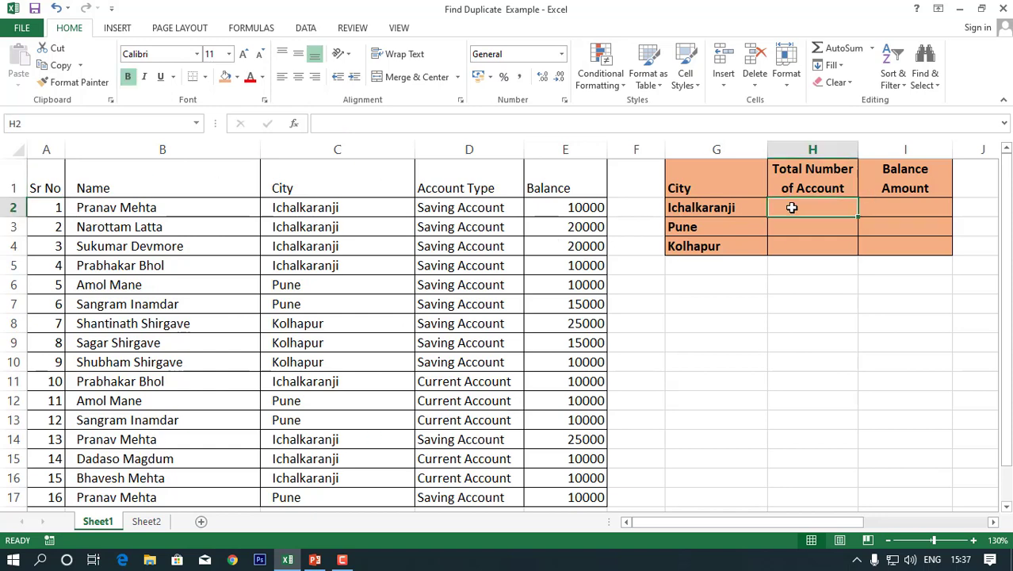
left_click(924, 208)
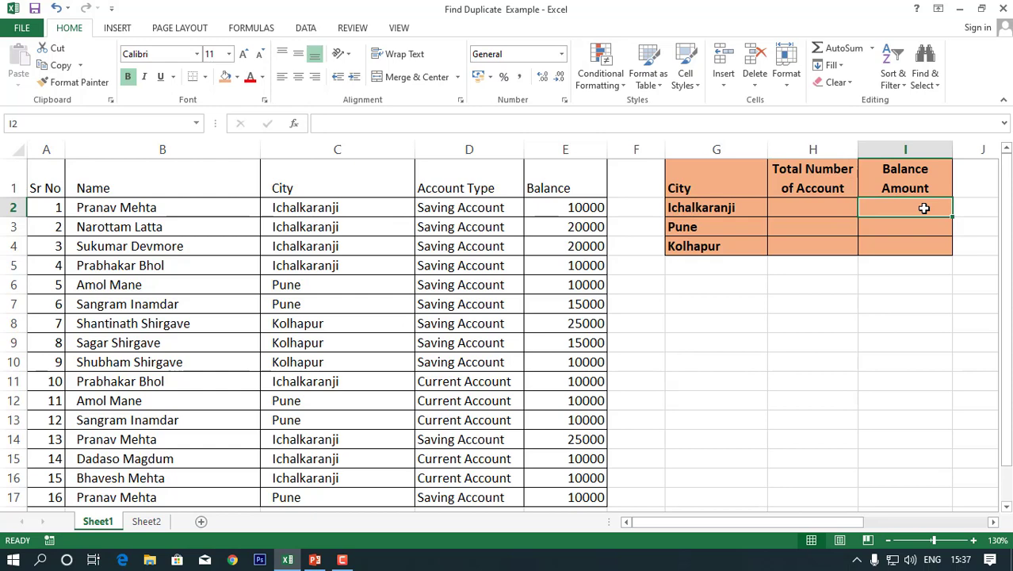
left_click(787, 227)
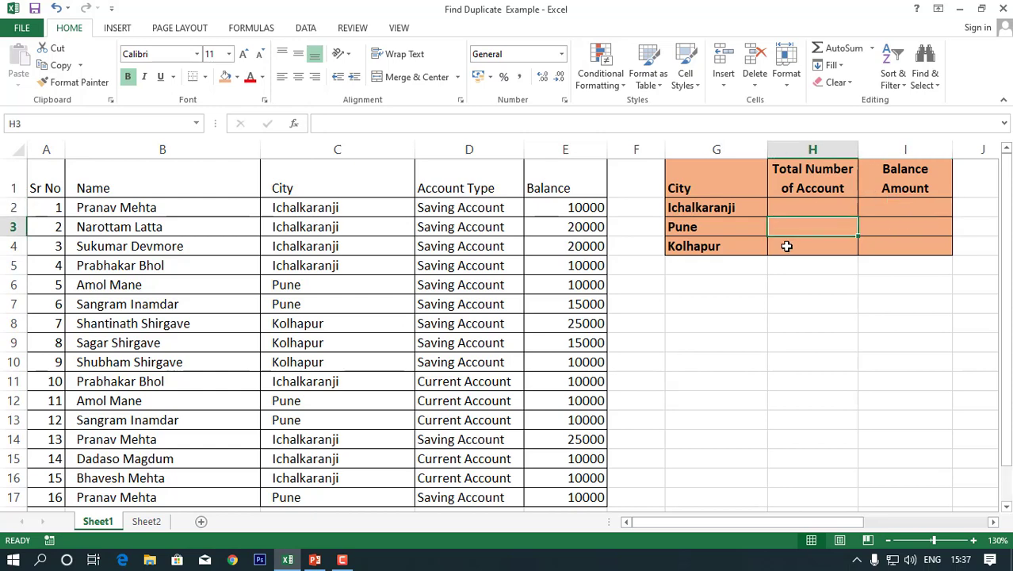
left_click(787, 246)
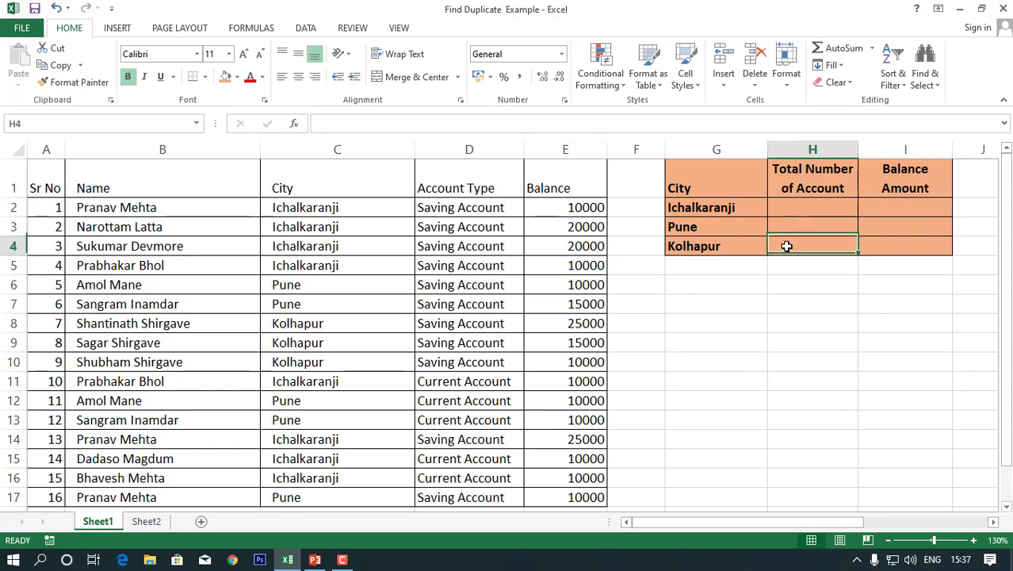
Step: Search for the countif function and insert COUNTIF in cell H2, the total number of accounts for Ichalkaranji
left_click(793, 204)
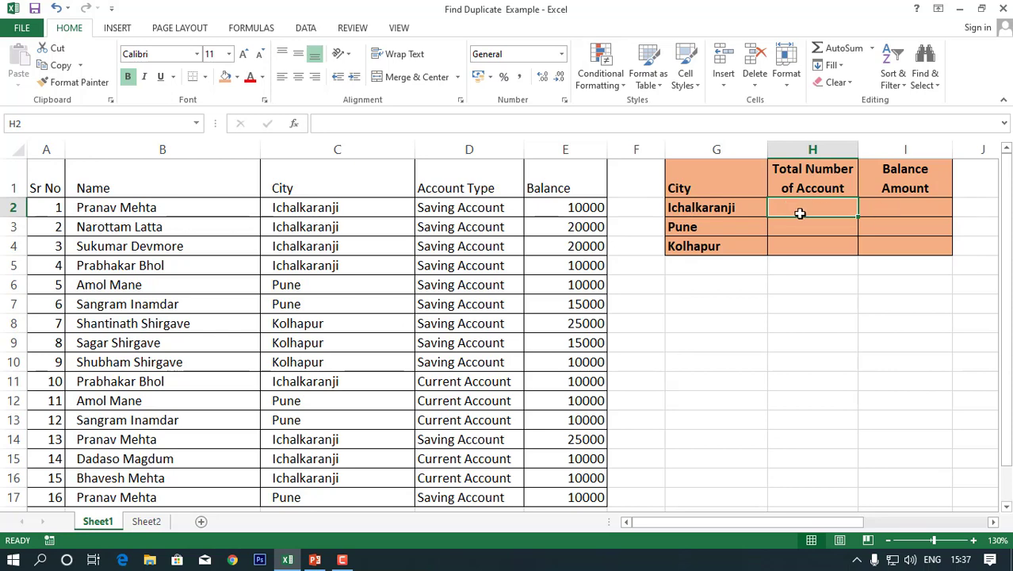
left_click(111, 28)
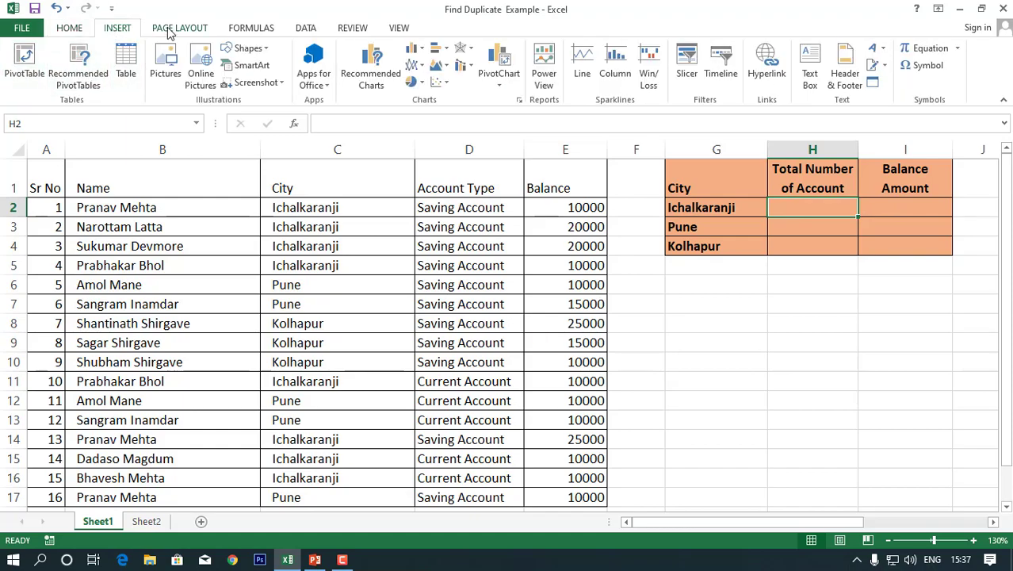
left_click(246, 29)
left_click(21, 63)
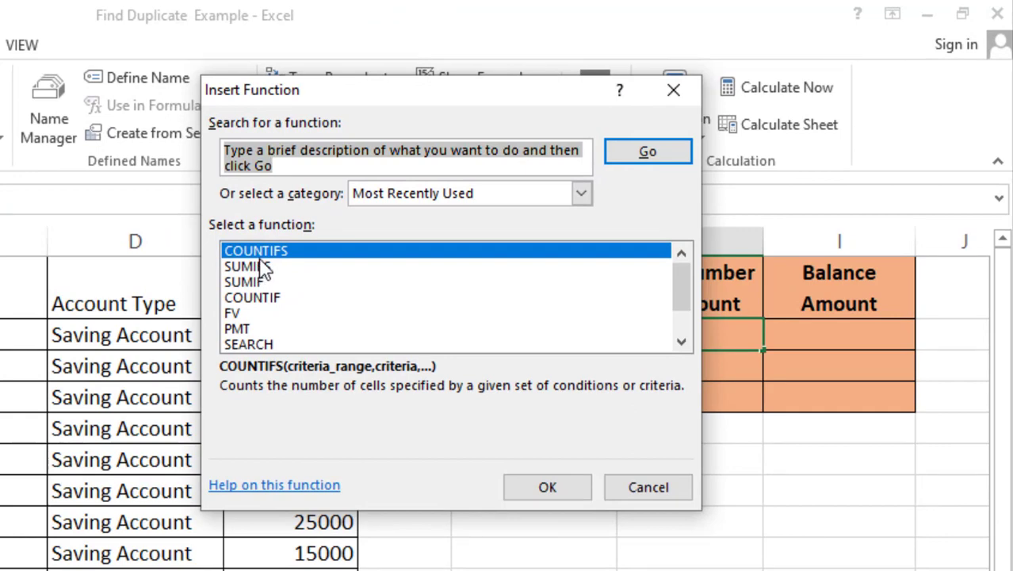
left_click(256, 300)
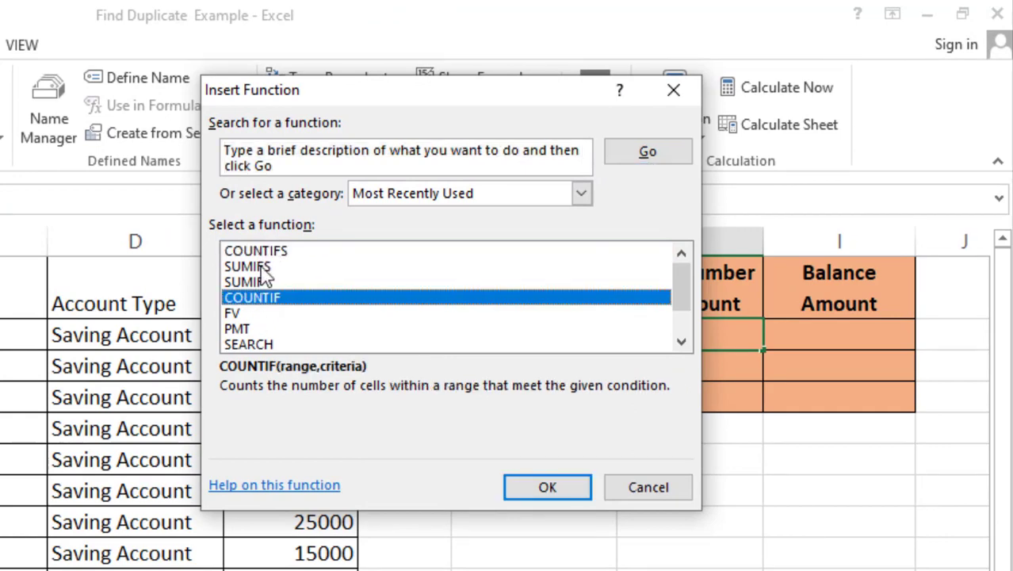
left_click(296, 165)
type("countif")
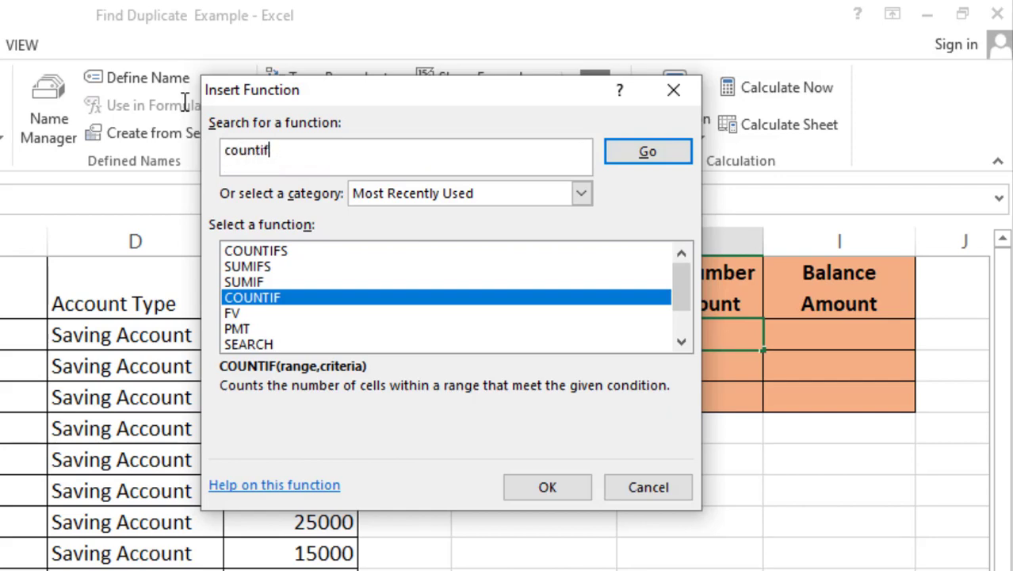
key("Return")
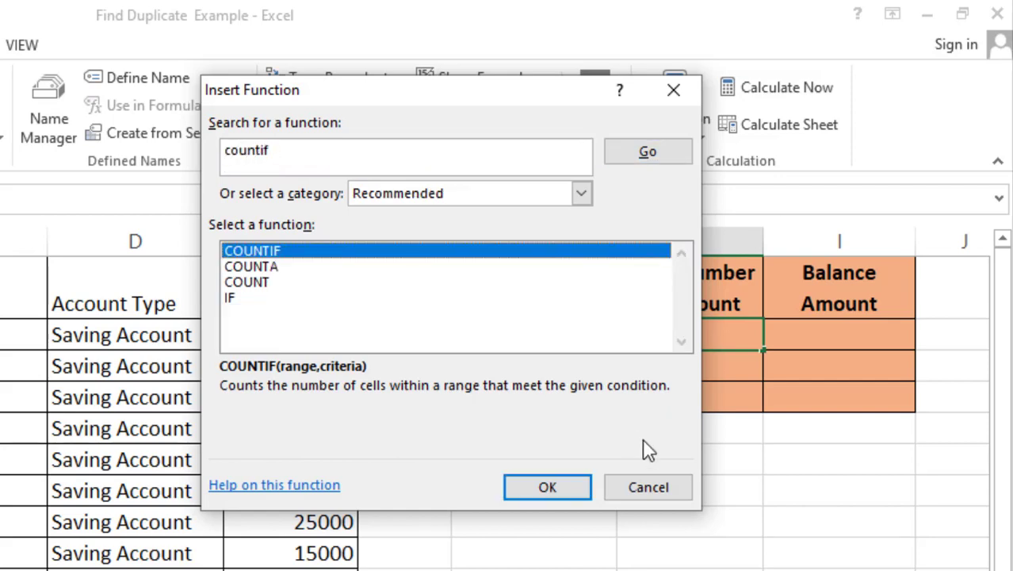
left_click(558, 486)
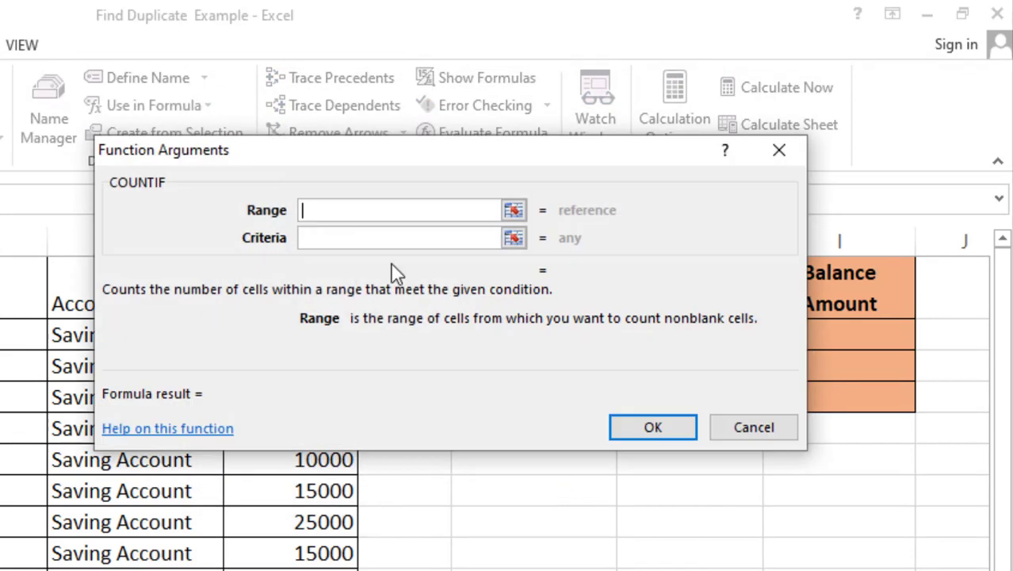
Step: Complete the COUNTIF arguments with the city cells C2:C17 as range and G2 as criteria
left_click_drag(418, 162, 691, 479)
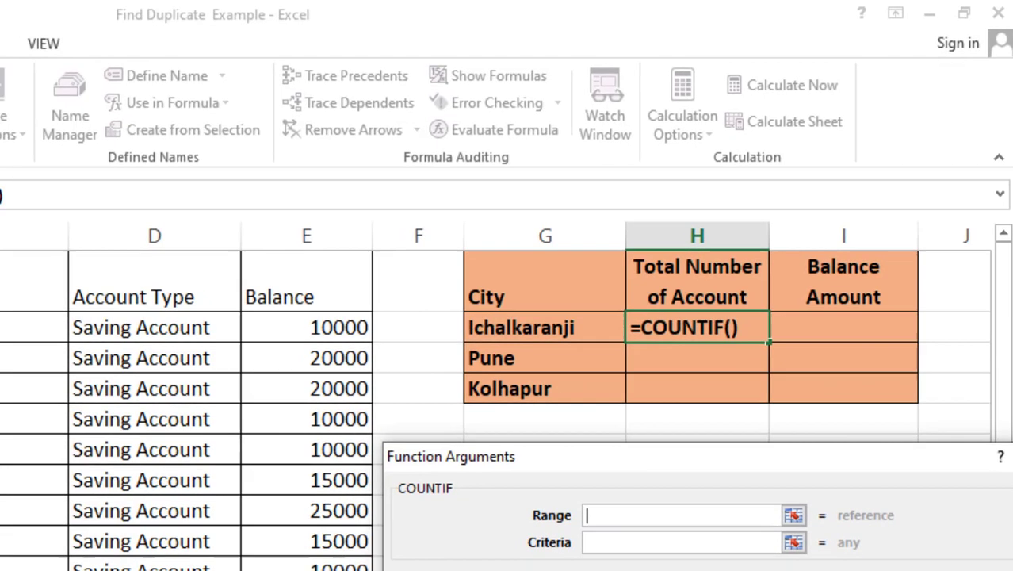
left_click(229, 228)
left_click_drag(230, 229, 250, 552)
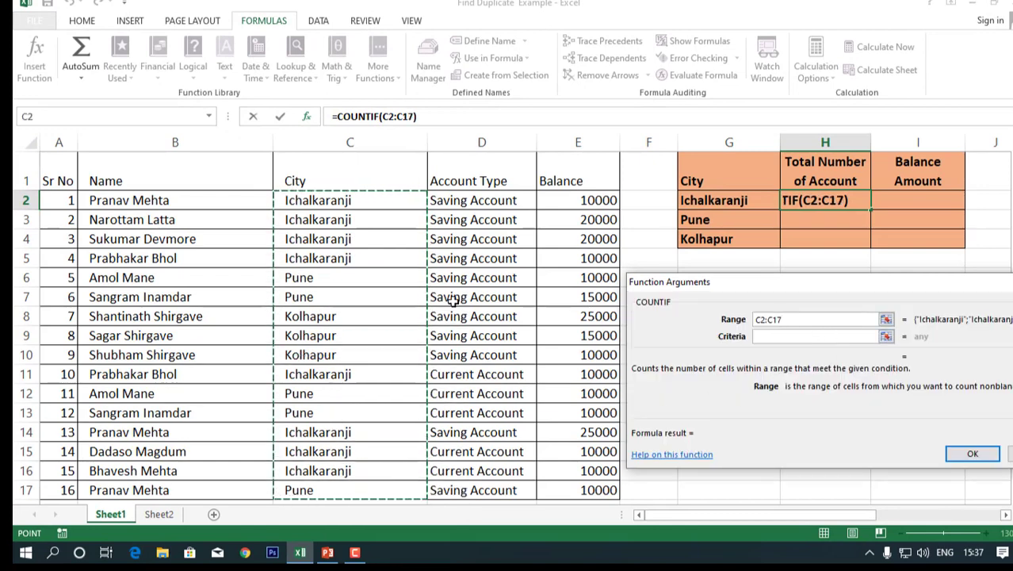
left_click(764, 335)
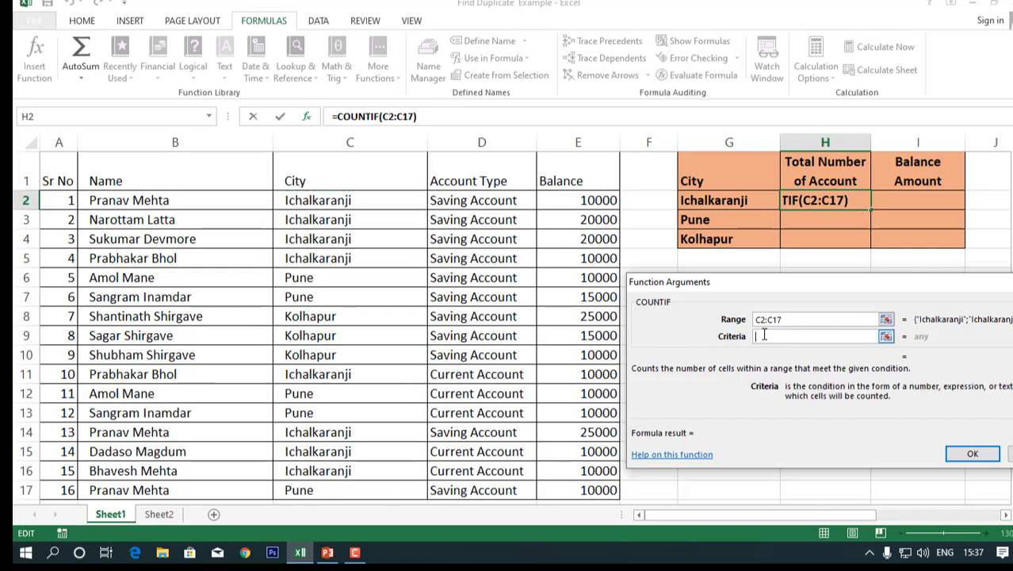
left_click(712, 200)
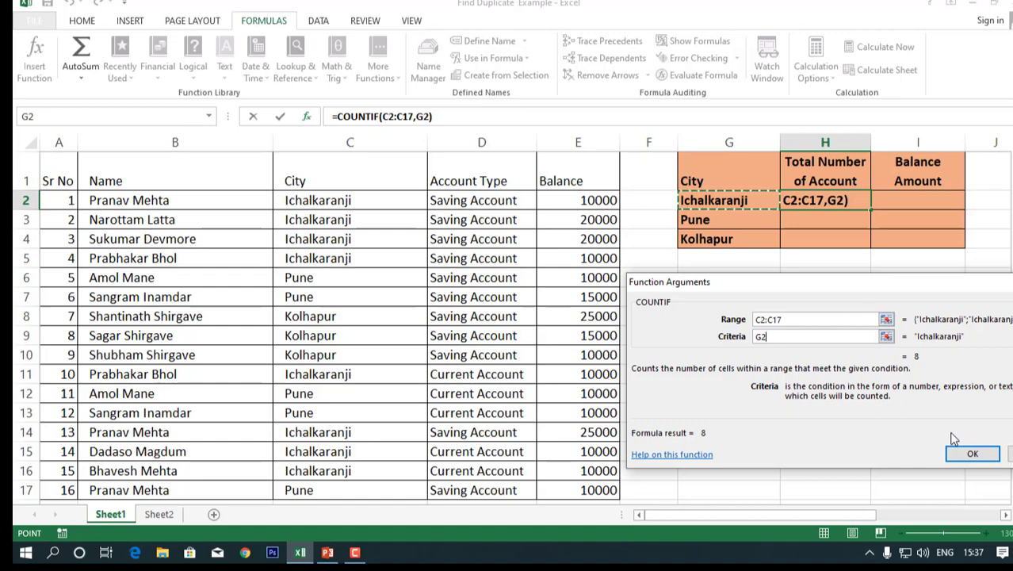
left_click(962, 458)
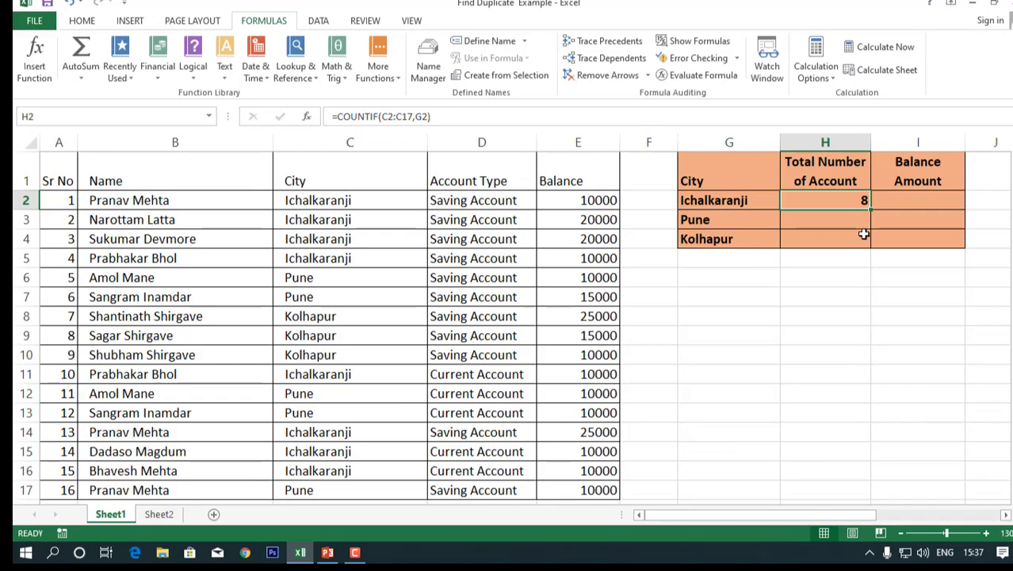
Step: Fill the Ichalkaranji account count formula down to the Pune and Kolhapur rows
scroll(864, 231, "down", 1)
scroll(864, 231, "up", 1)
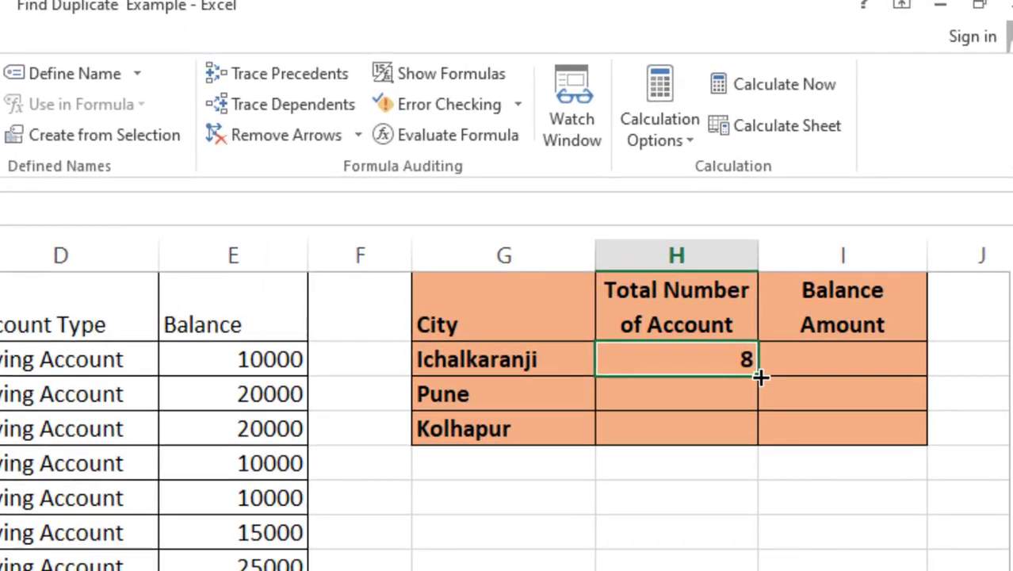
left_click_drag(760, 376, 762, 448)
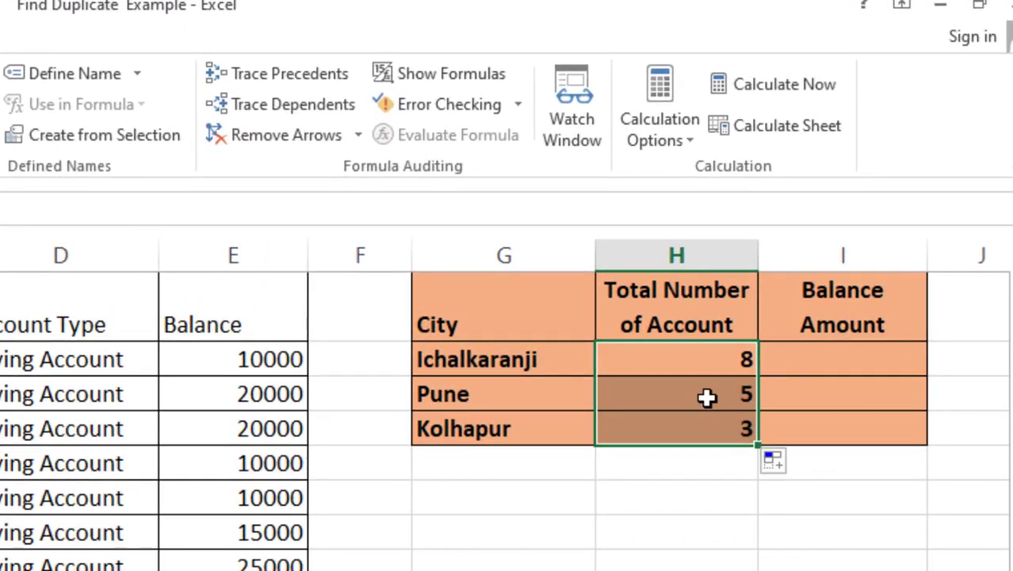
Step: Examine the cell references in the account count formulas for Ichalkaranji, Pune and Kolhapur
left_click_drag(708, 396, 700, 355)
left_click(700, 355)
double_click(700, 354)
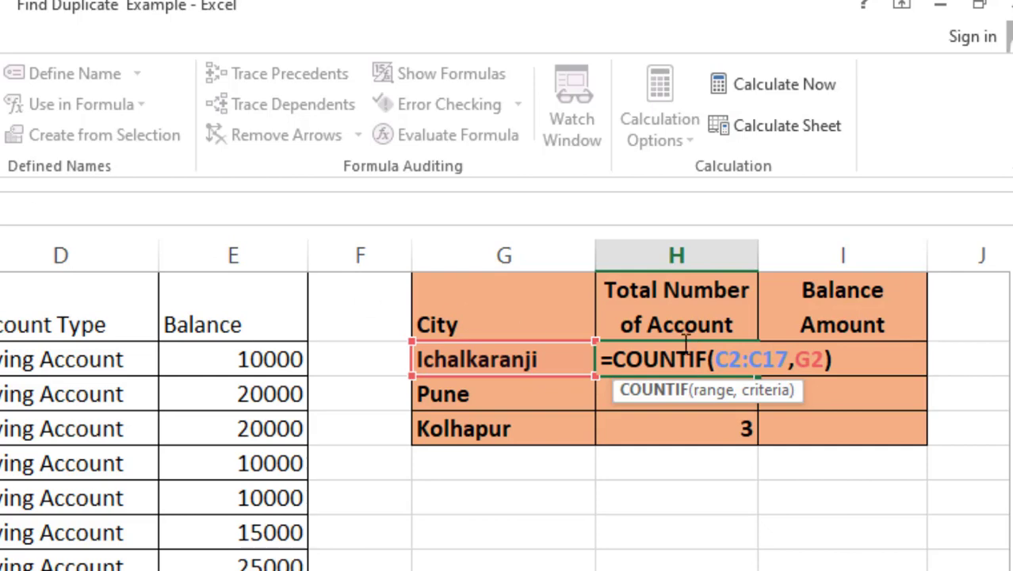
key("Return")
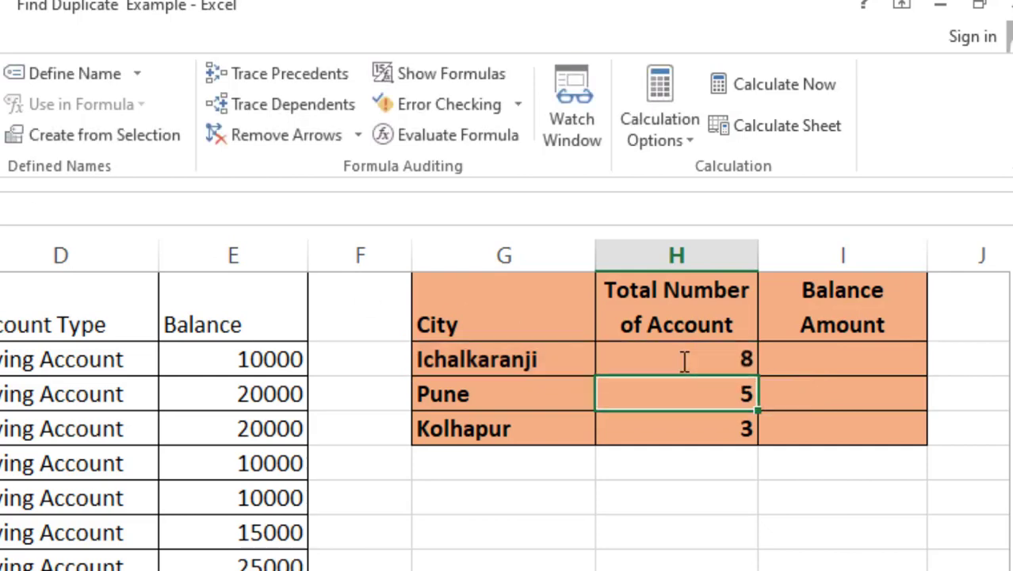
double_click(673, 402)
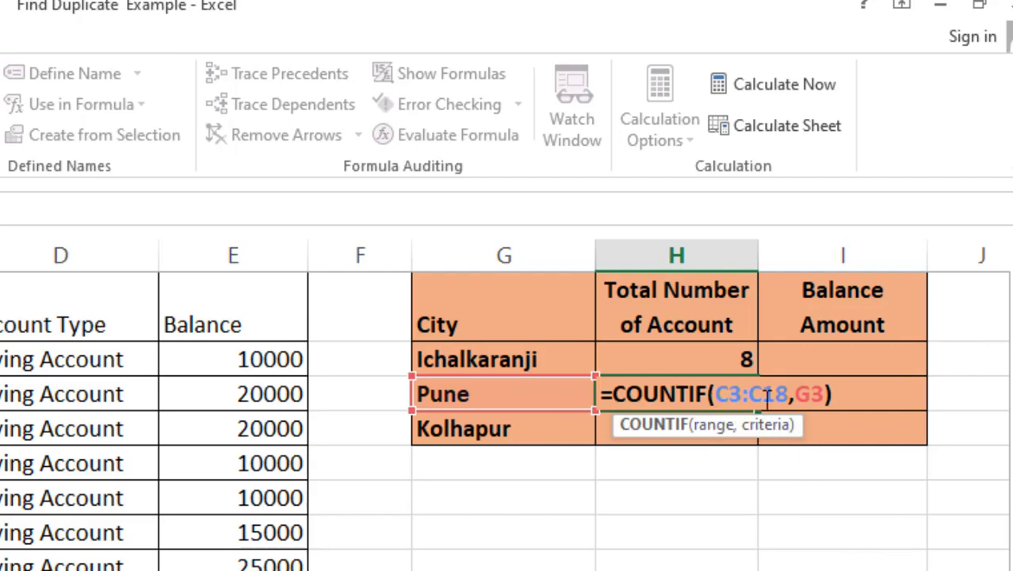
key("Return")
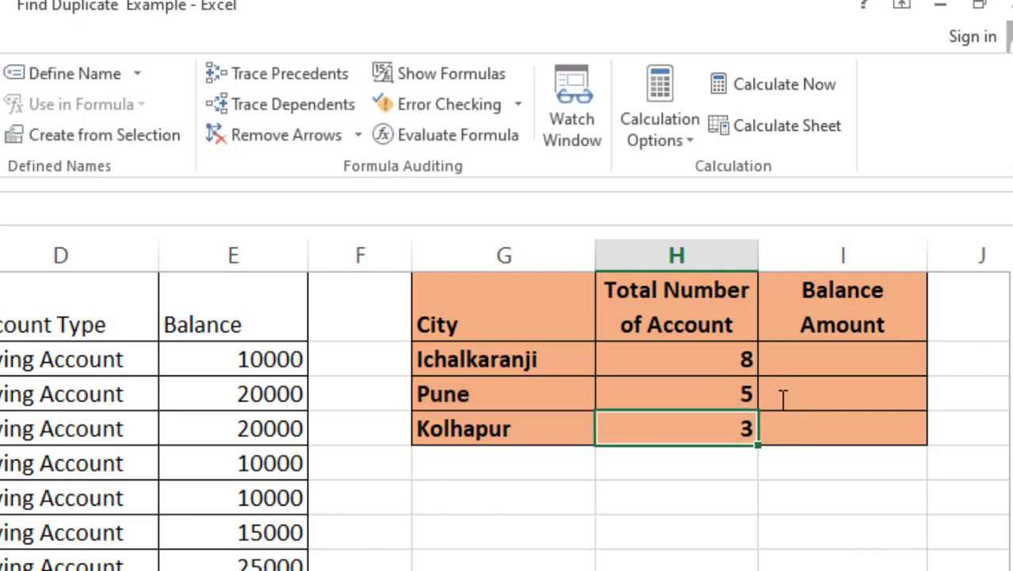
key("F2")
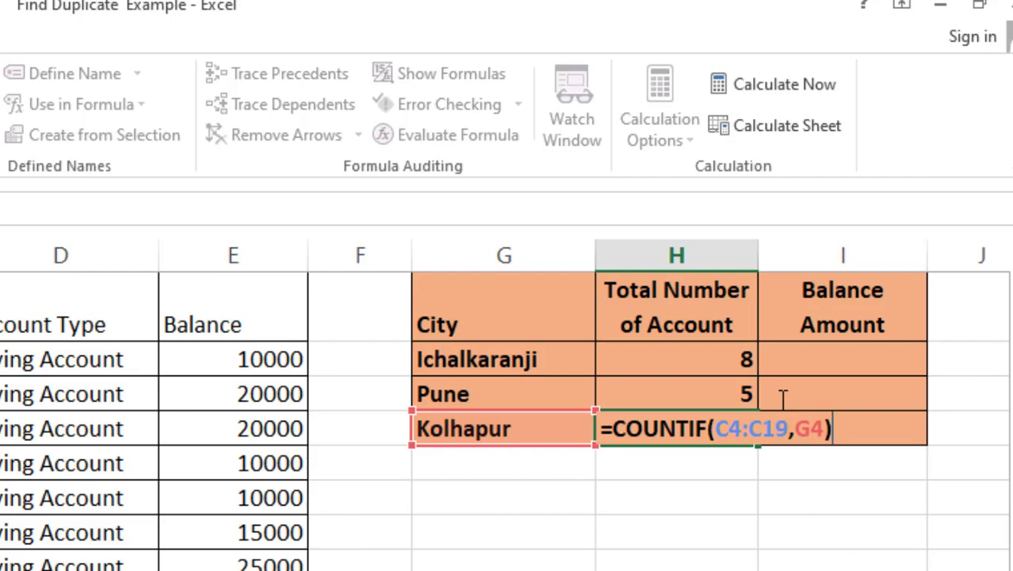
key("Return")
key("Up")
key("Up")
key("Down")
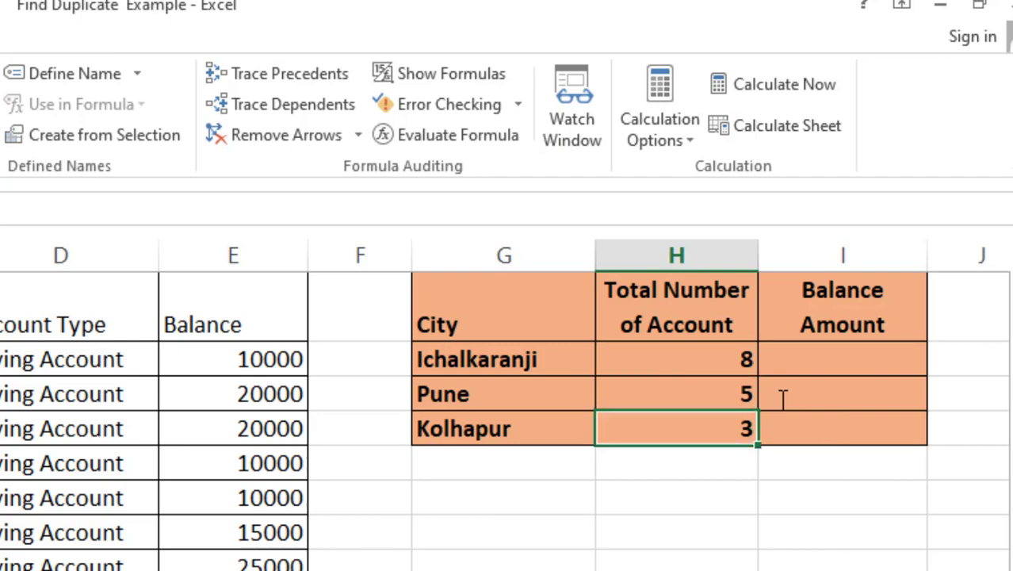
Step: Clear the account count formulas for Pune and Kolhapur in cells H3:H4
key("shift+Up")
key("Delete")
key("Up")
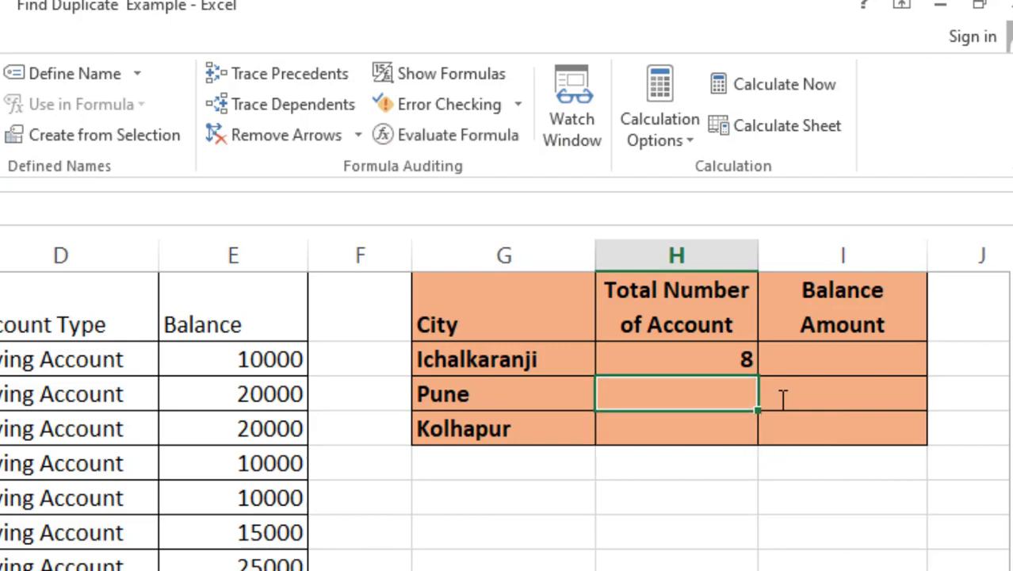
Step: Change the formula in H2 to =COUNTIF($C$2:$C$17,$G2) and fill it down to the Kolhapur row
key("Up")
key("F2")
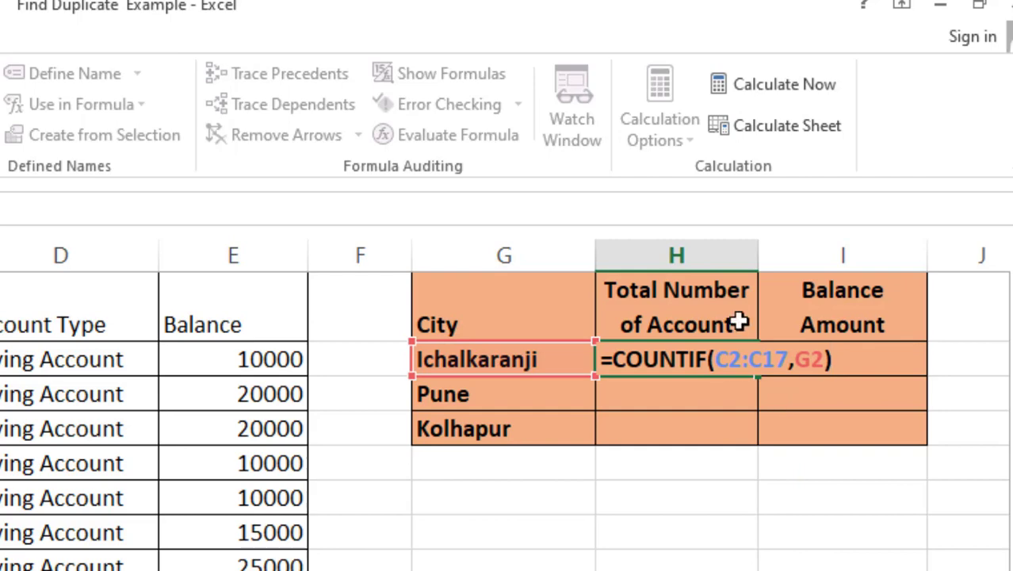
left_click(730, 361)
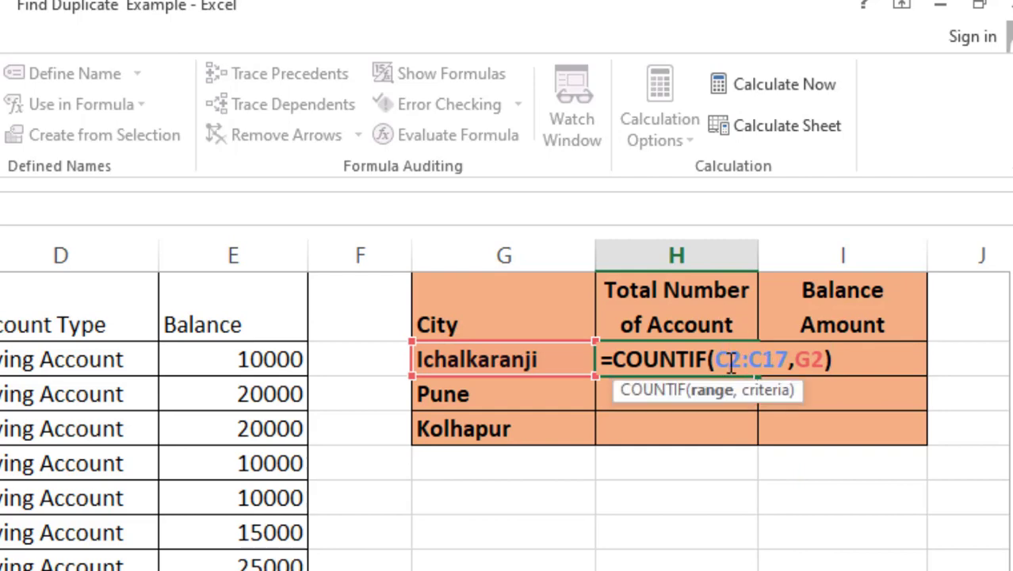
key("F4")
left_click(787, 359)
key("F4")
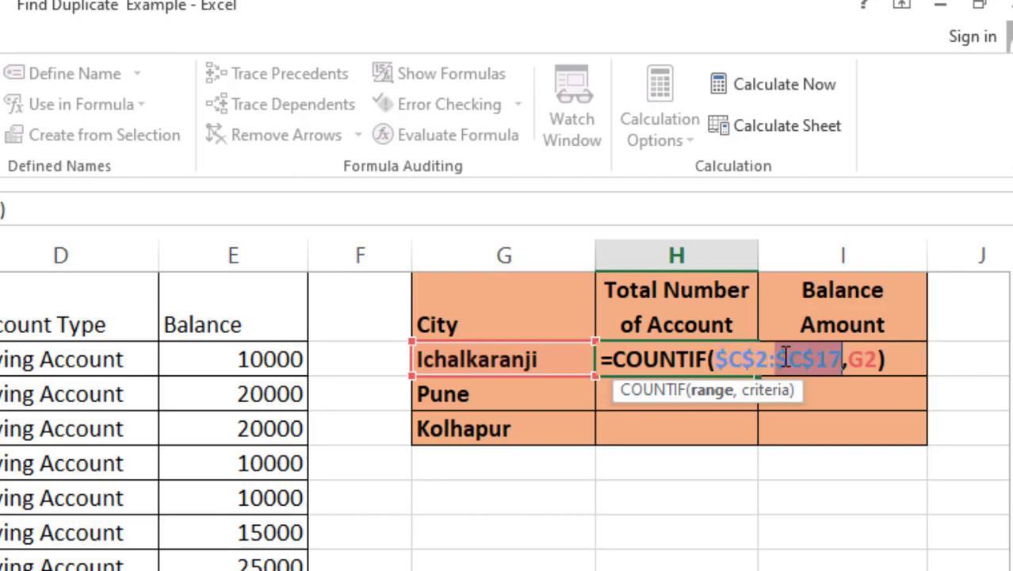
left_click(855, 361)
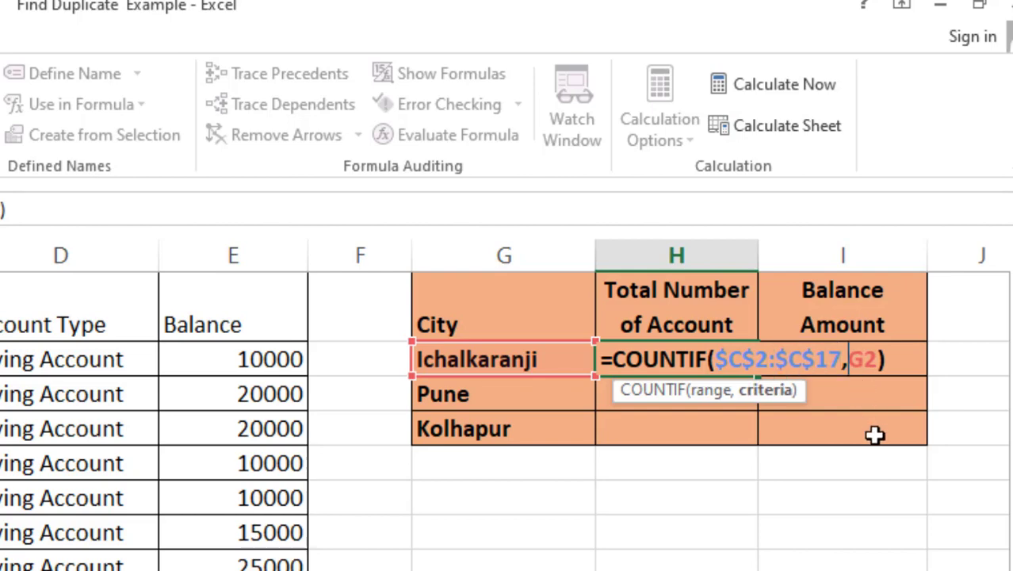
type("$")
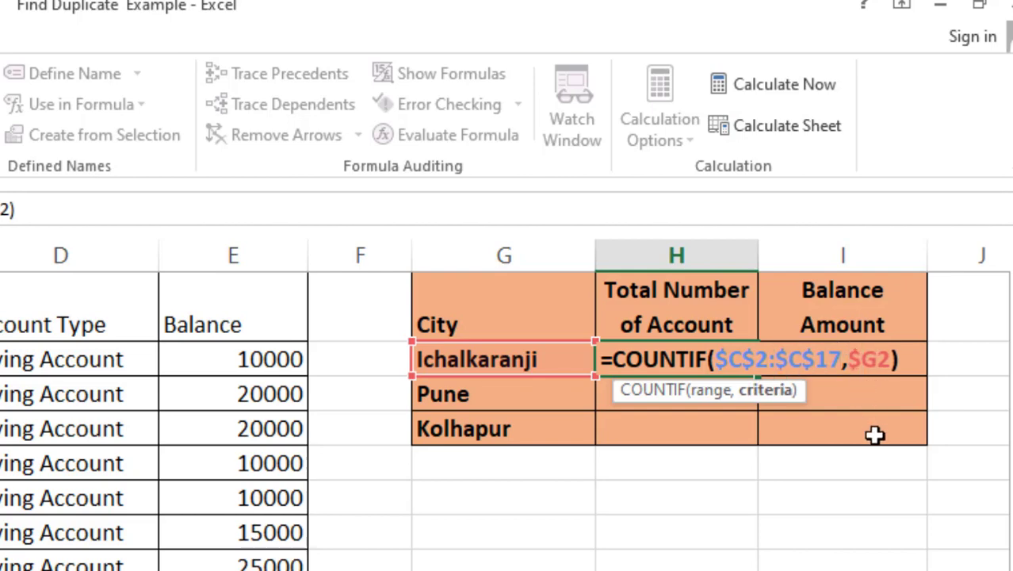
key("Return")
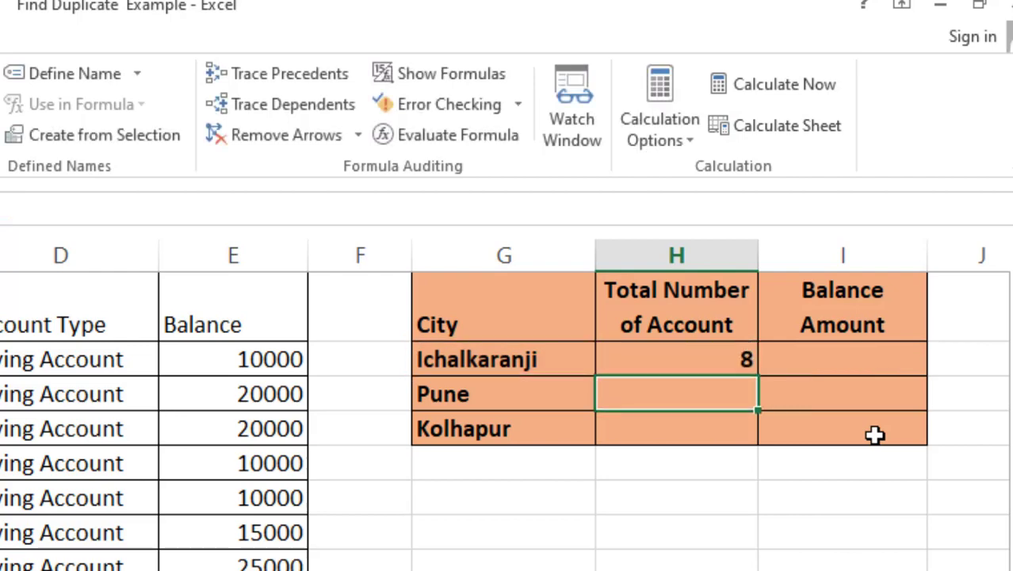
key("Up")
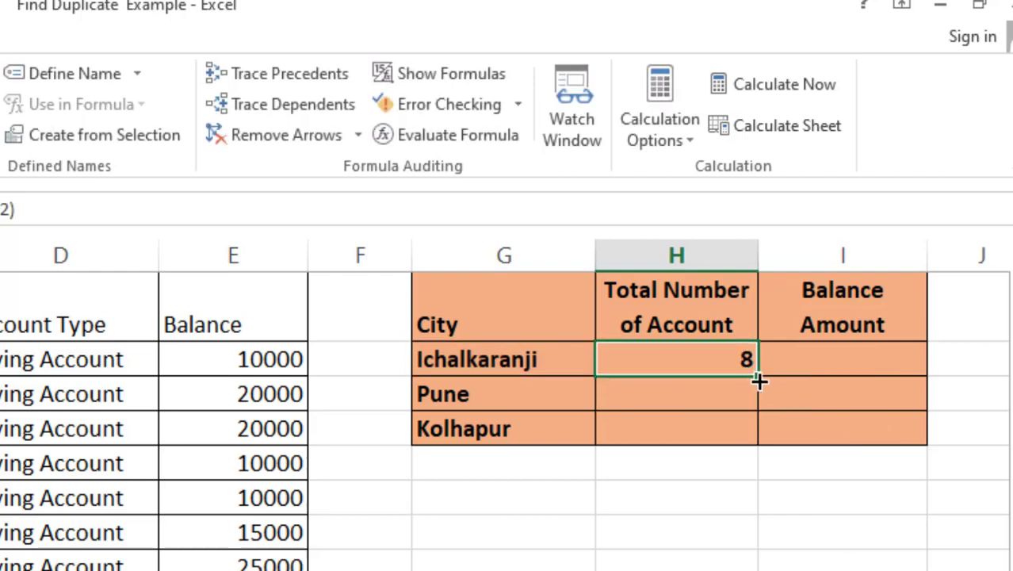
left_click_drag(759, 379, 753, 429)
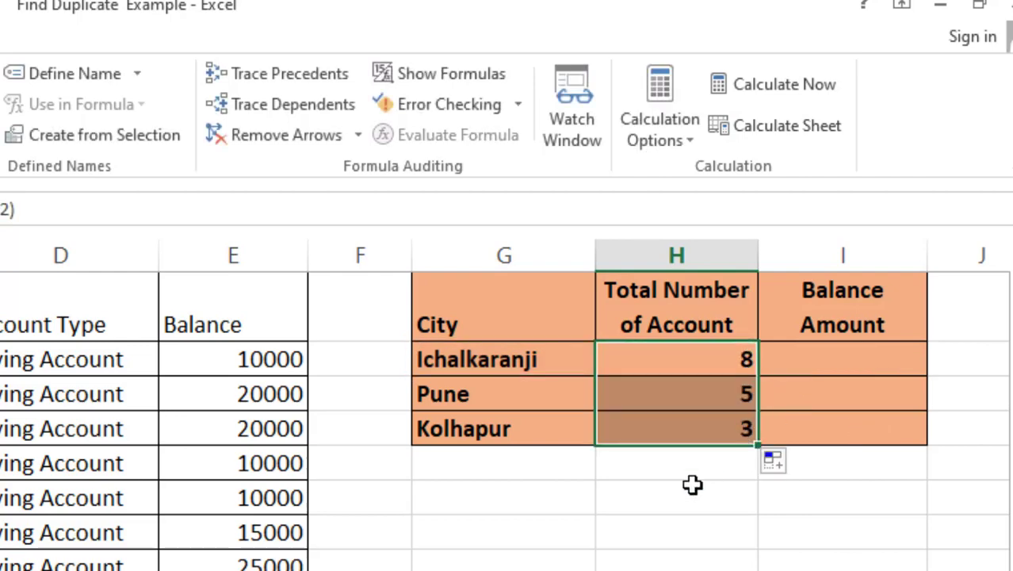
Step: Label cell G6 as Total and sum the account counts in H6 with =SUM(H2:H5)
left_click(512, 496)
type("Total")
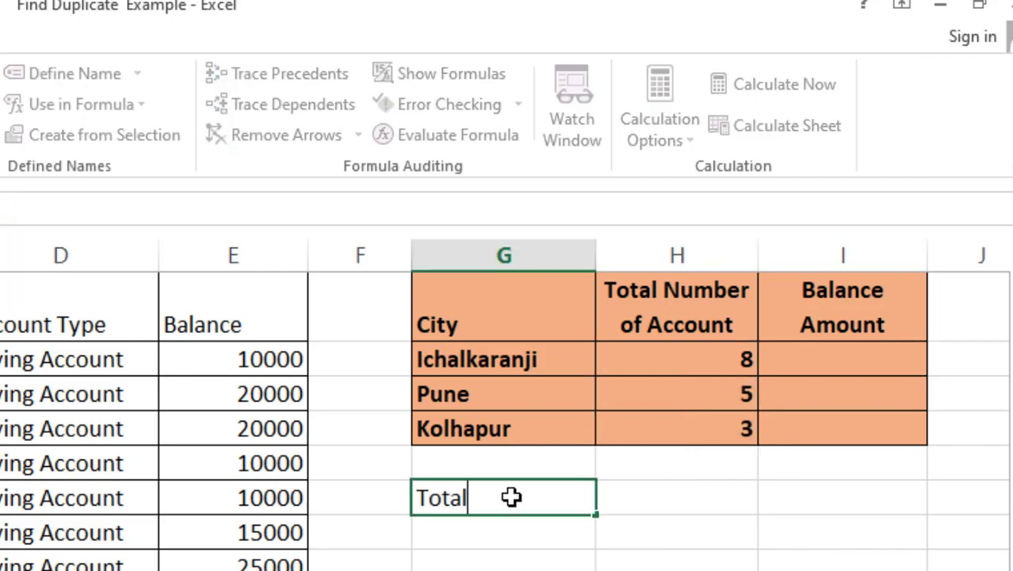
key("Return")
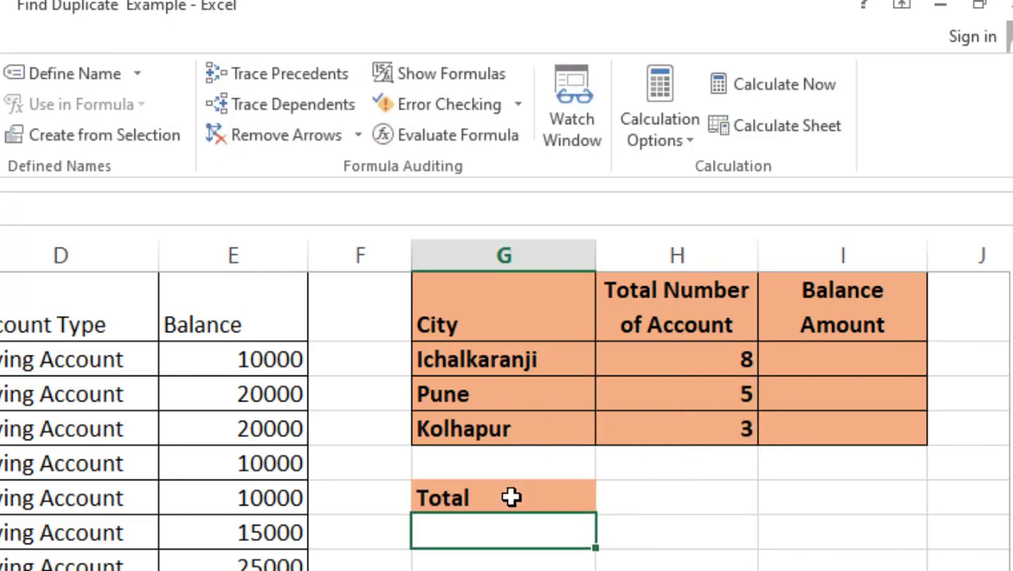
key("Up")
key("Right")
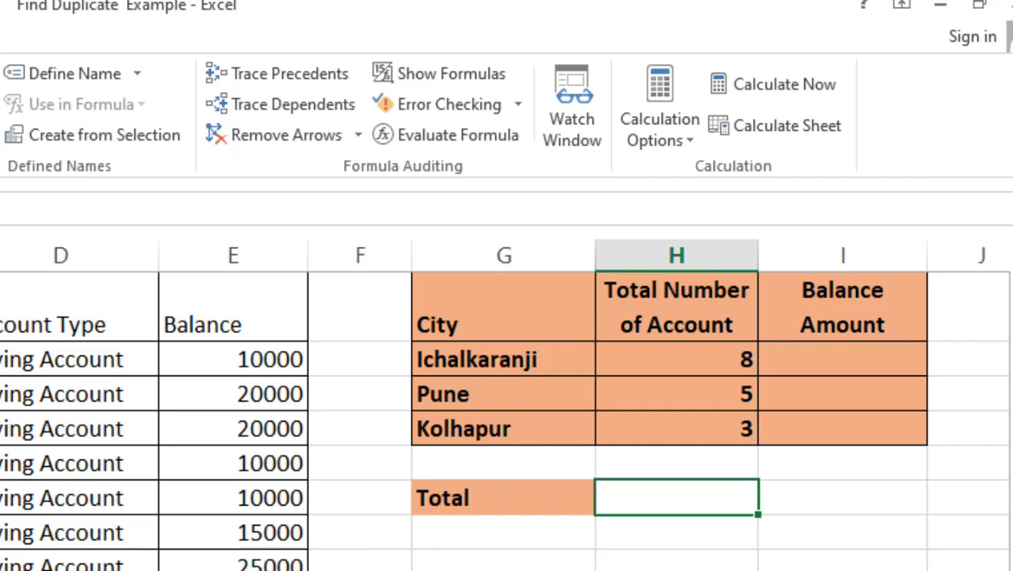
key("alt+equal")
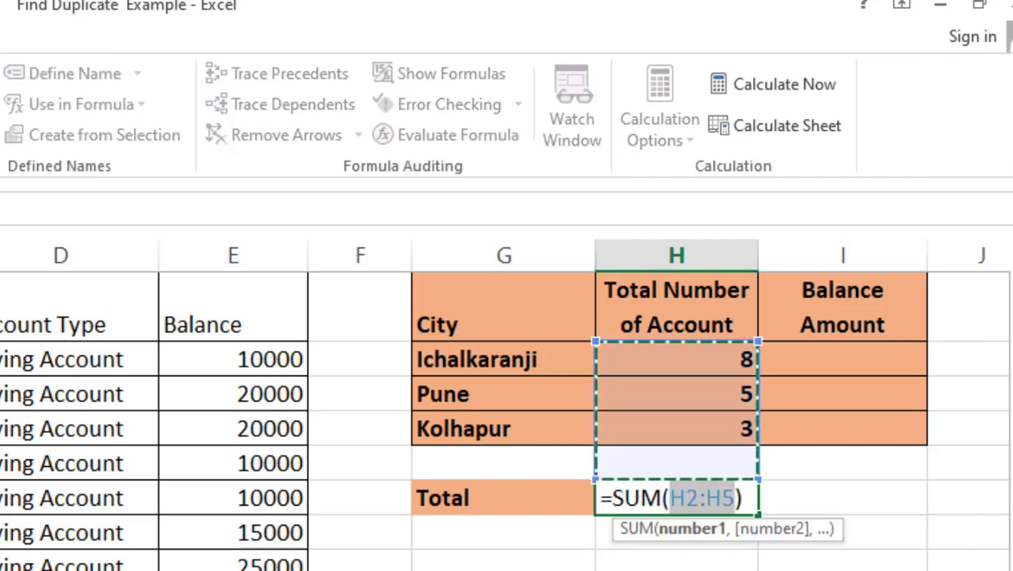
key("Return")
key("Up")
key("Right")
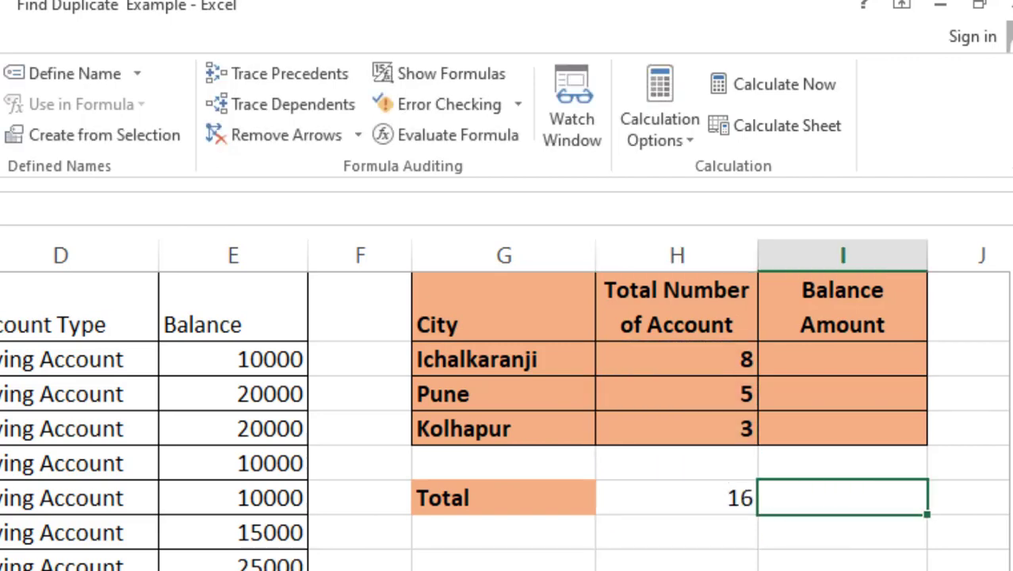
key("alt+equal")
key("Return")
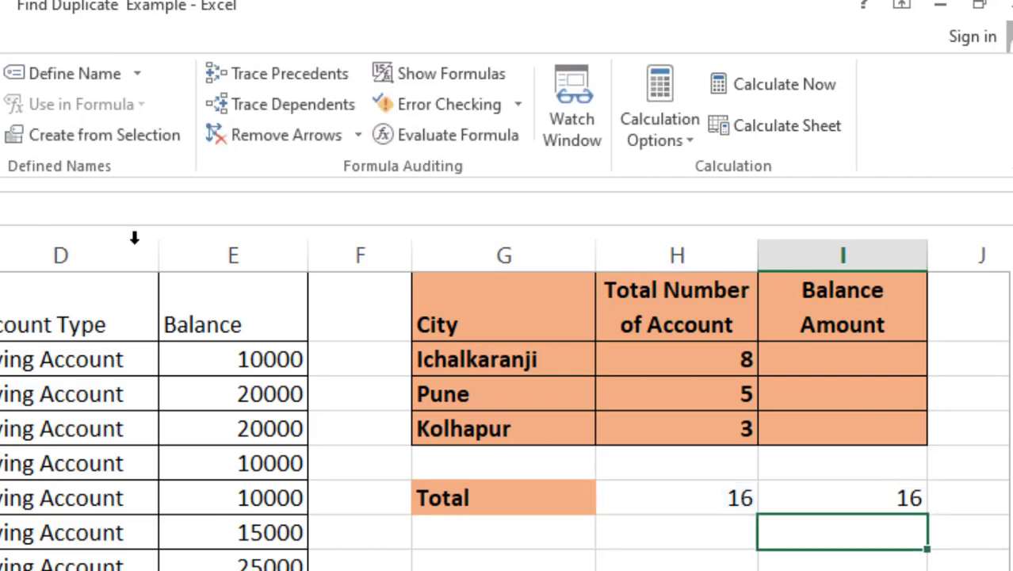
left_click(803, 502)
key("Delete")
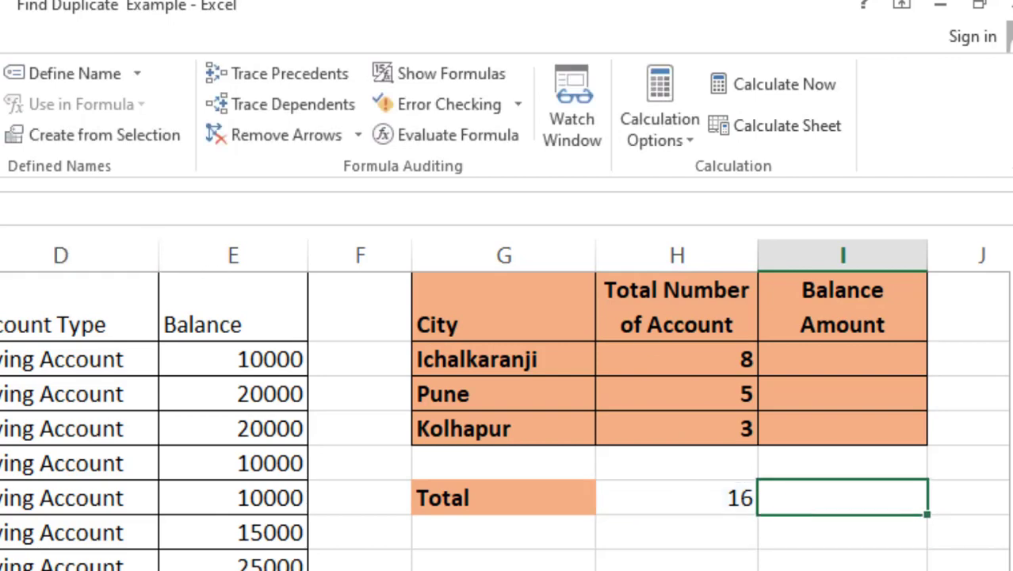
Step: Insert the SUMIF function into I2, the balance amount cell for Ichalkaranji
left_click(872, 358)
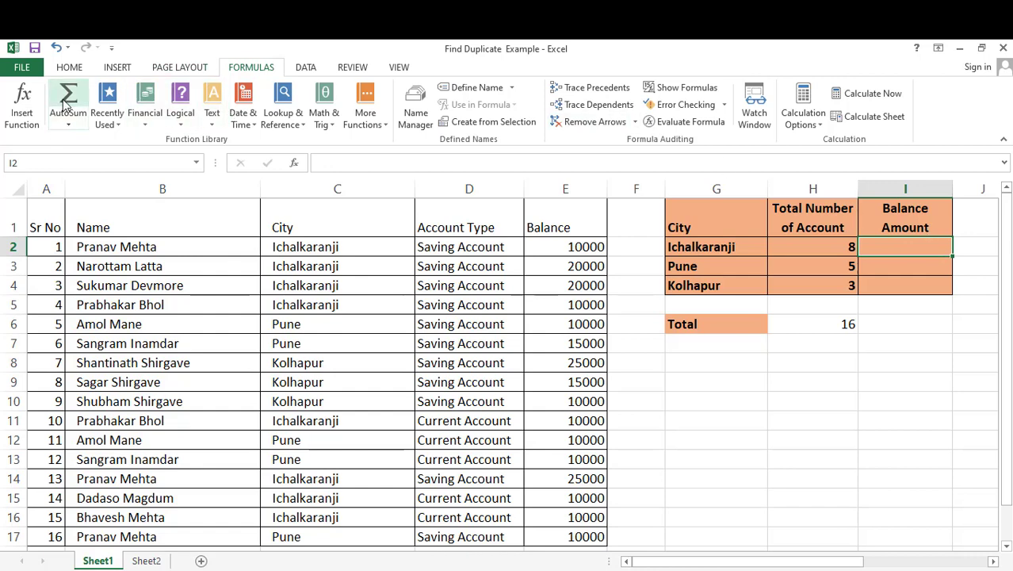
left_click(11, 109)
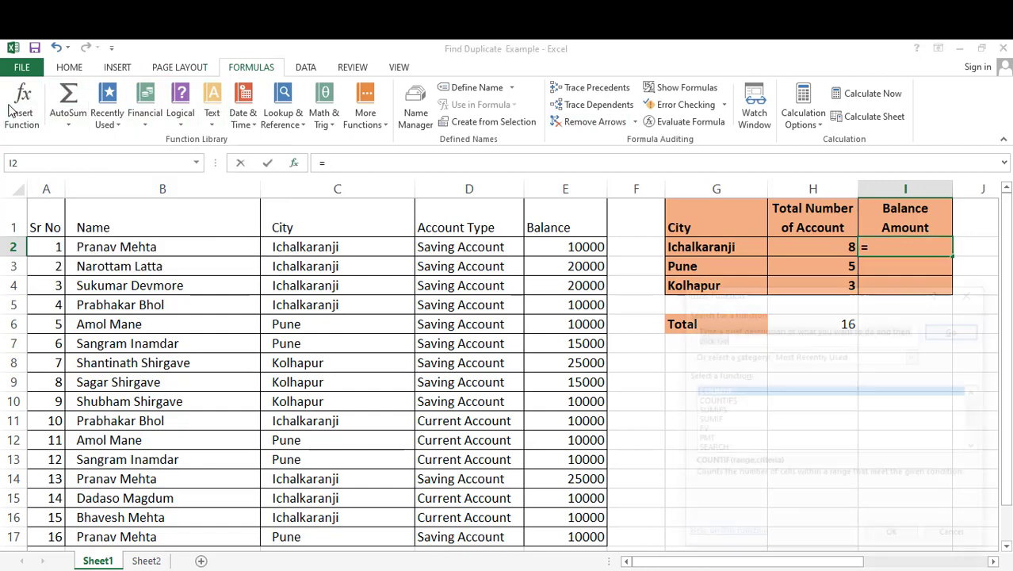
type("sum")
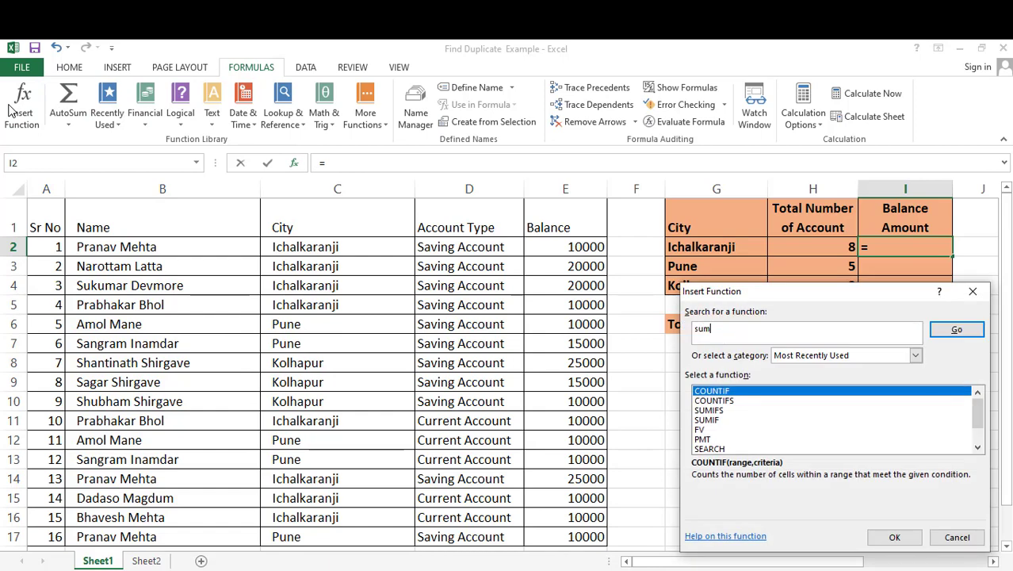
type("if(")
key("Return")
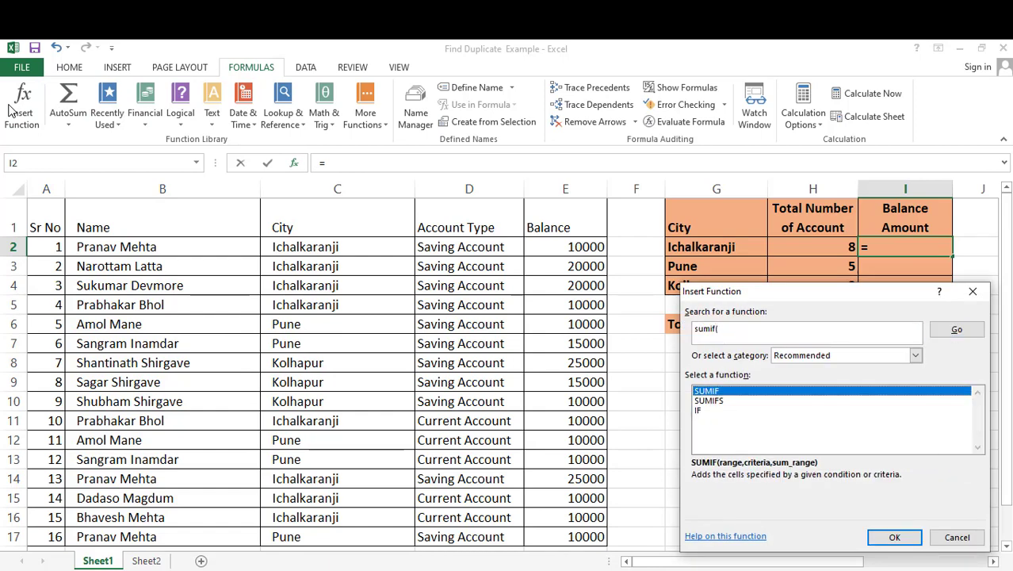
double_click(708, 394)
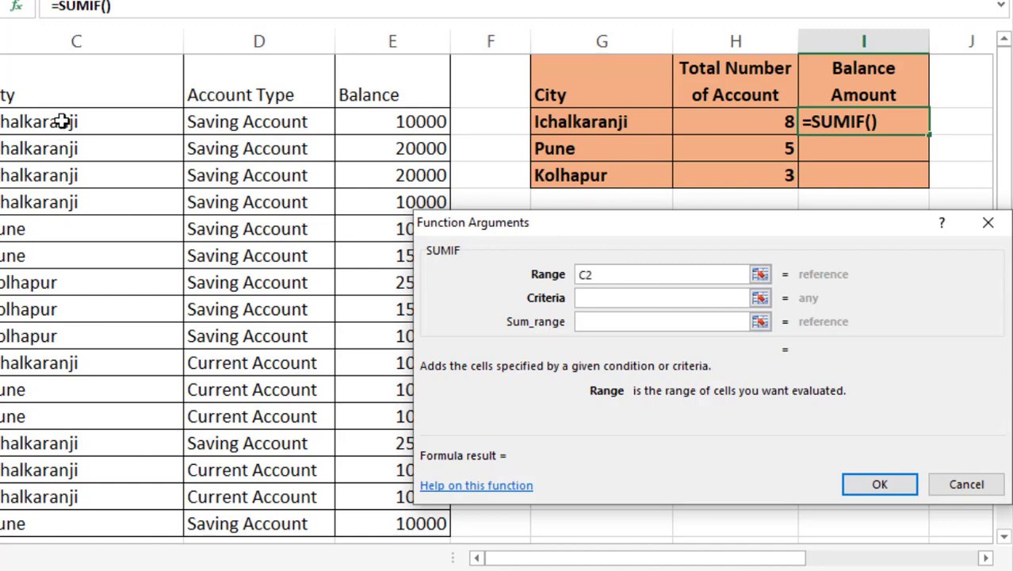
Step: Set the SUMIF arguments to range C2:C17, criteria G2 and sum range E2:E17, and accept the formula
left_click_drag(62, 121, 98, 515)
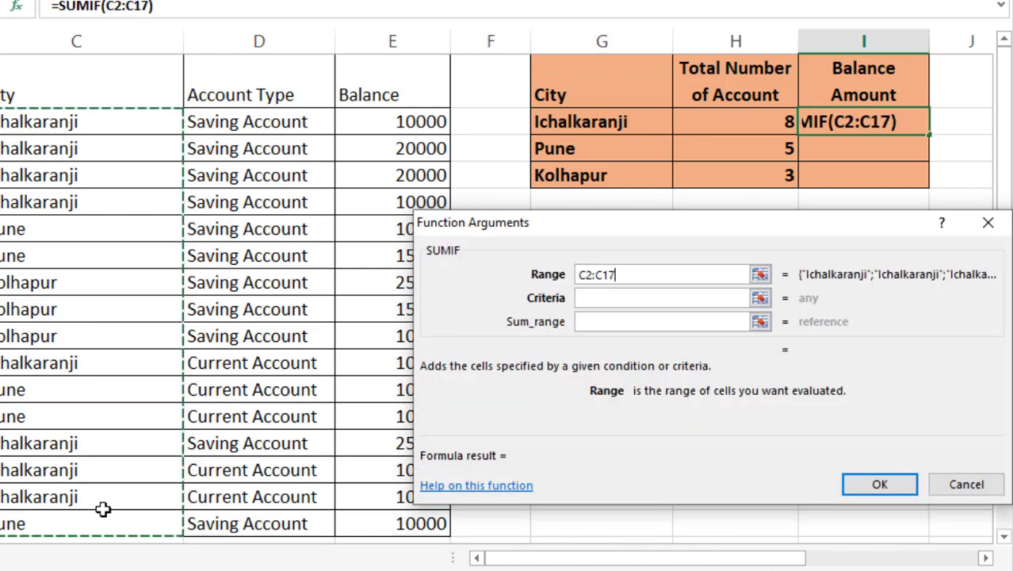
left_click(596, 298)
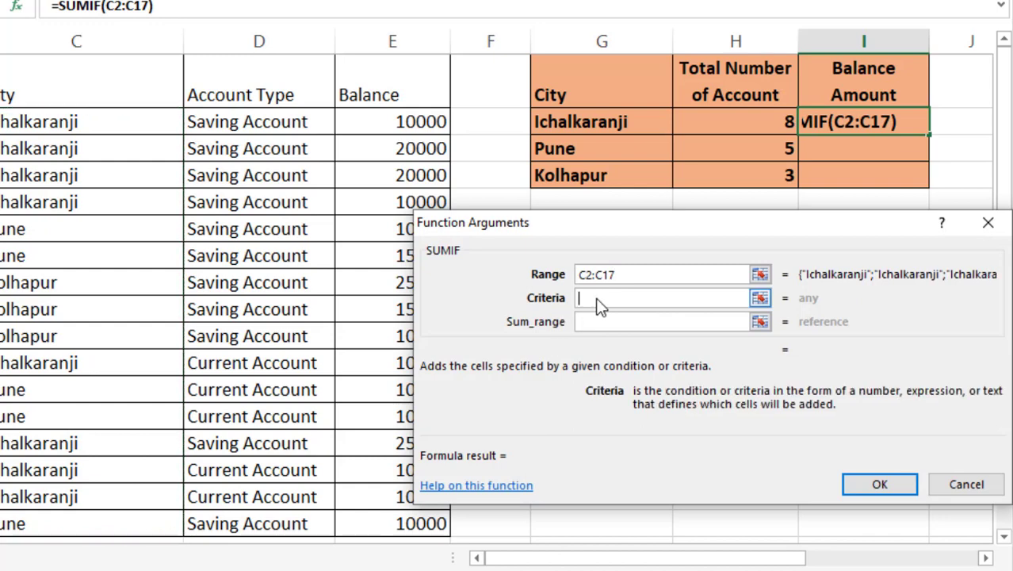
left_click(567, 123)
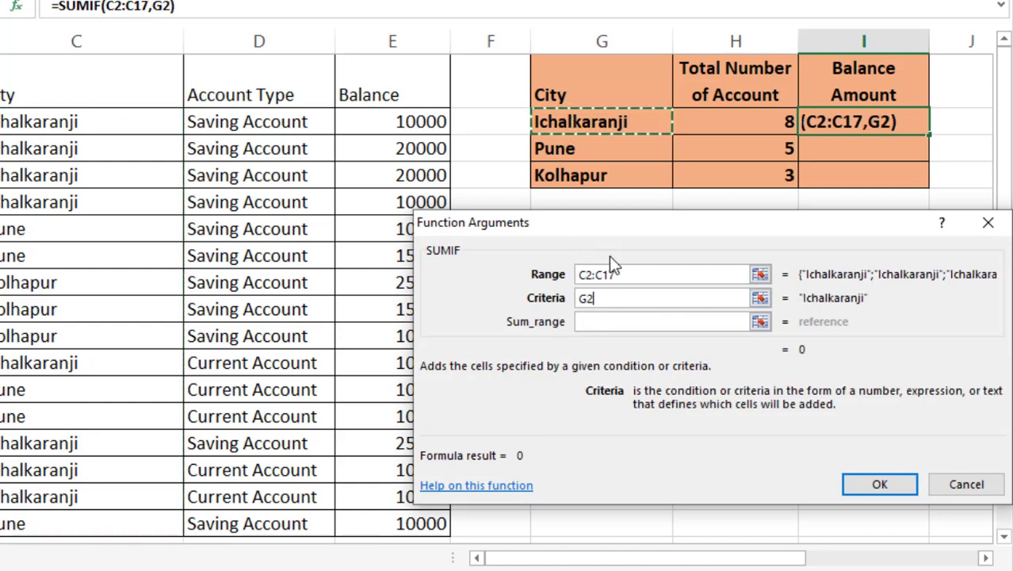
left_click(608, 324)
left_click_drag(388, 122, 403, 521)
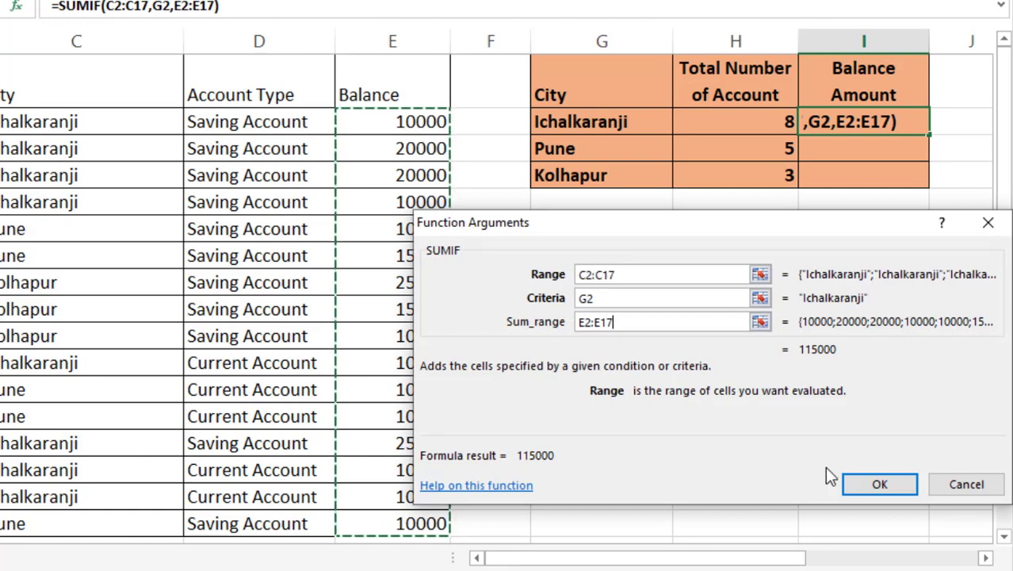
left_click(870, 483)
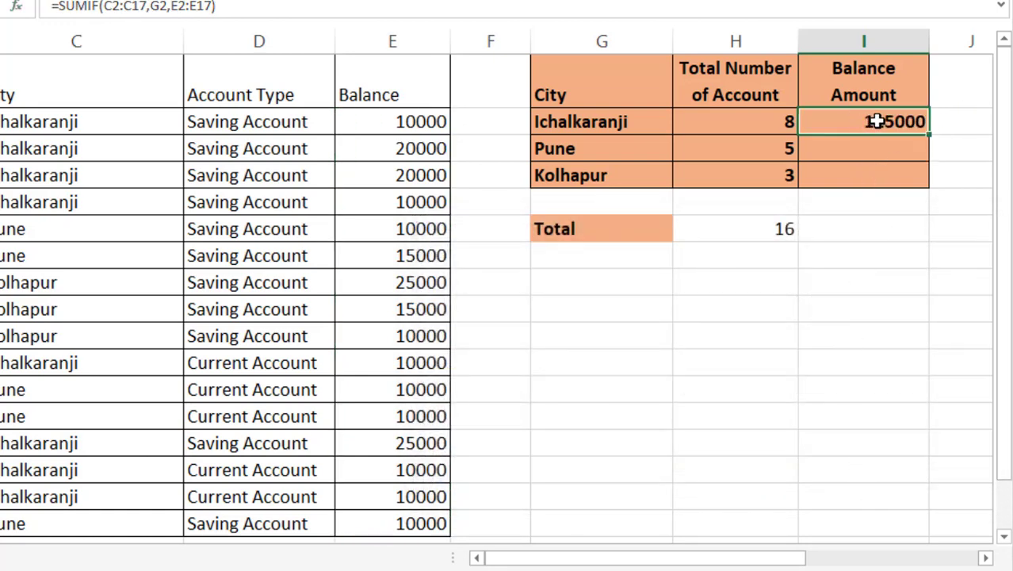
Step: Make the range and sum range in the I2 formula absolute as $C$2:$C$17 and $E$2:$E$17
left_click(125, 9)
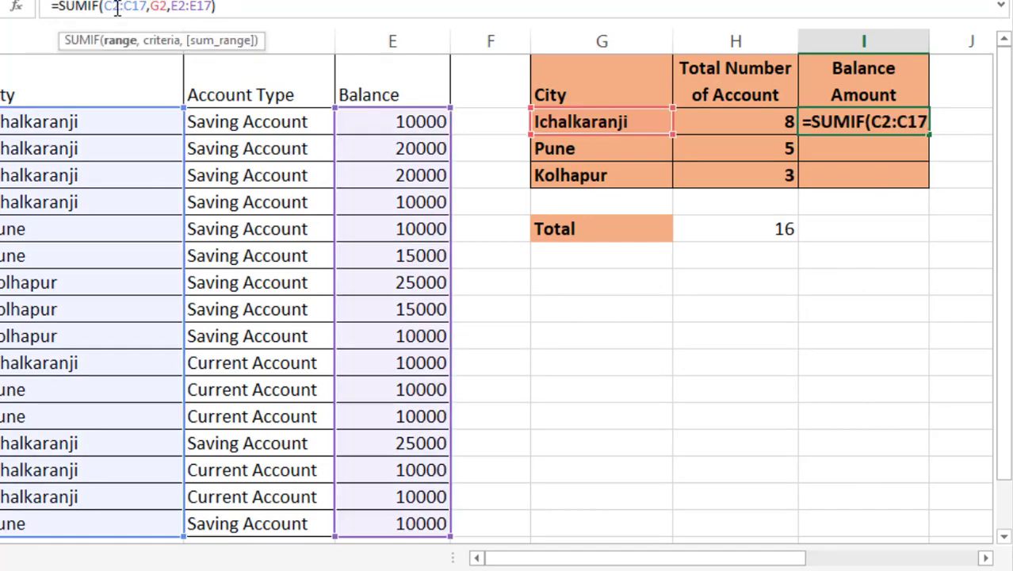
key("F4")
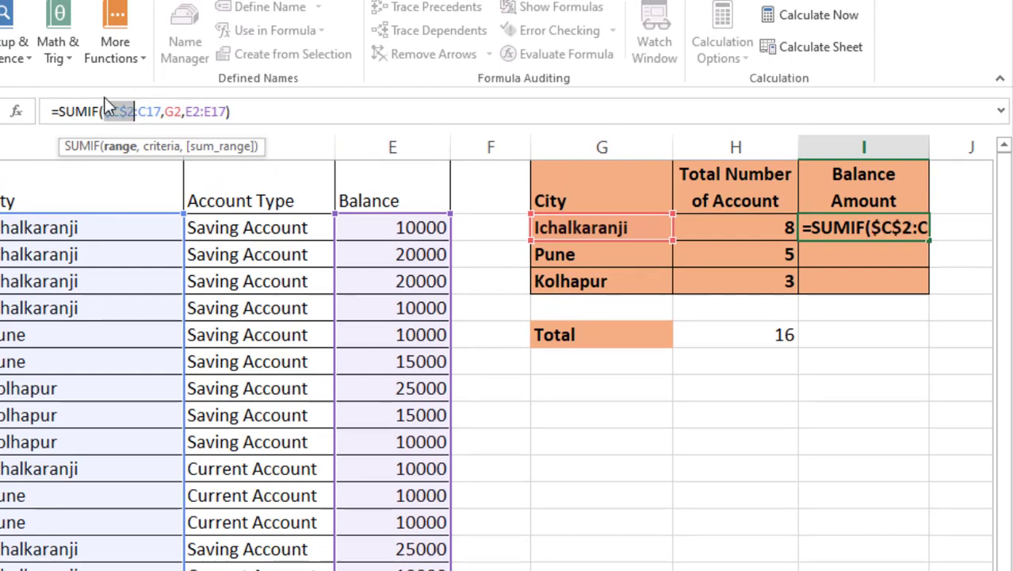
left_click(152, 112)
key("F4")
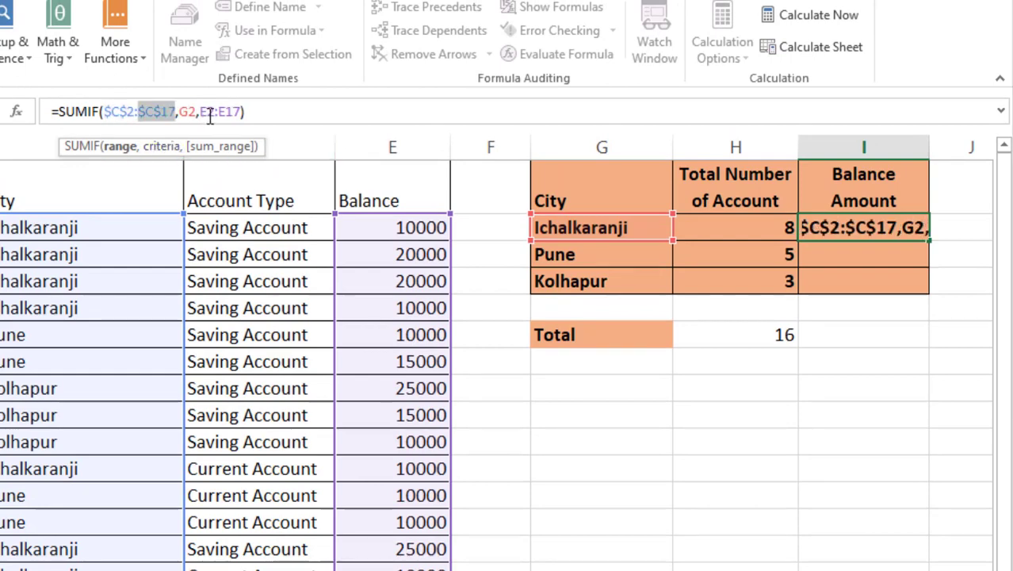
left_click(209, 112)
key("F4")
left_click(240, 112)
key("F4")
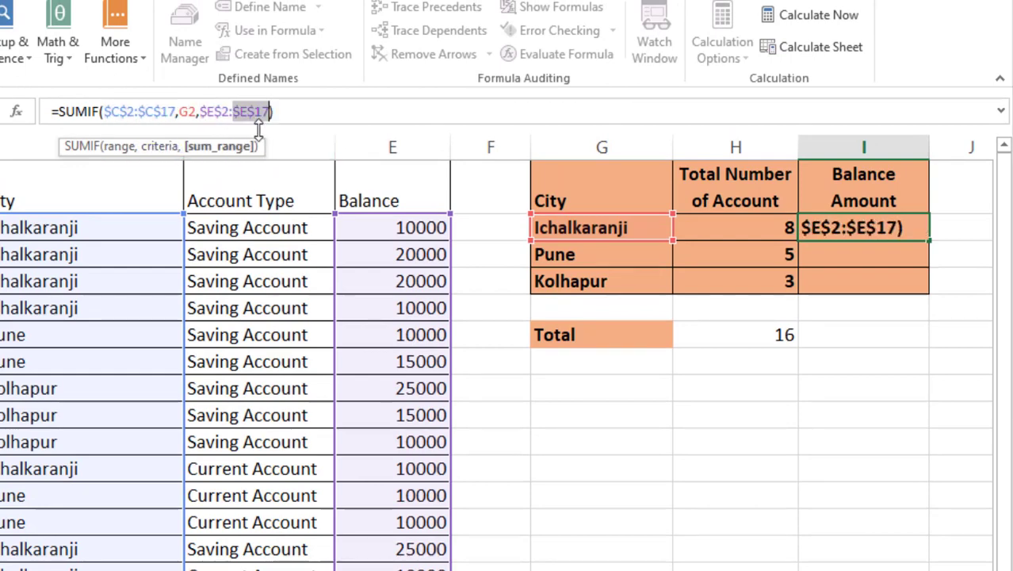
Step: Change the criteria reference in I2 to $G2 and fill the SUMIF formula down to the Kolhapur row
left_click(181, 111)
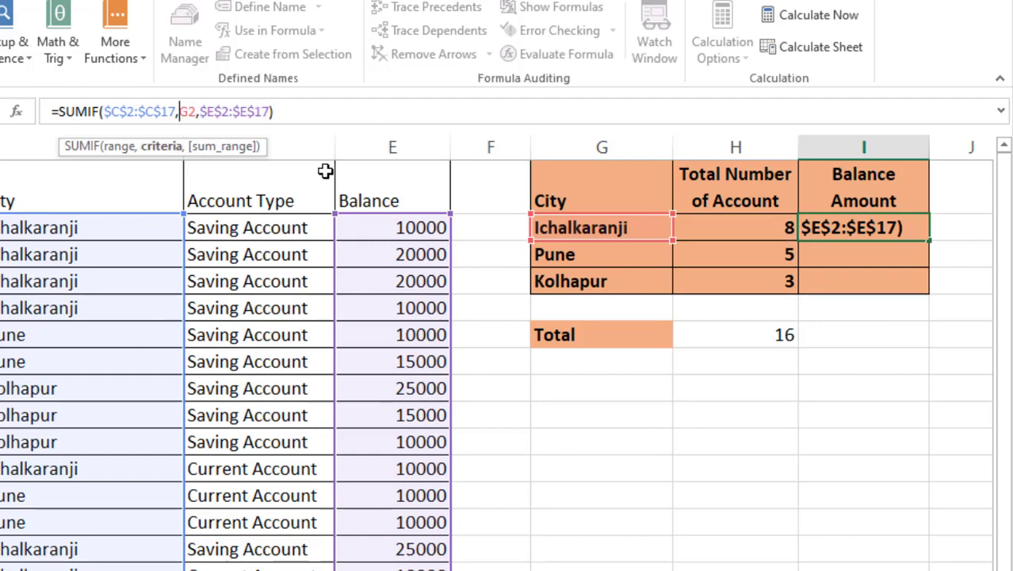
type("$")
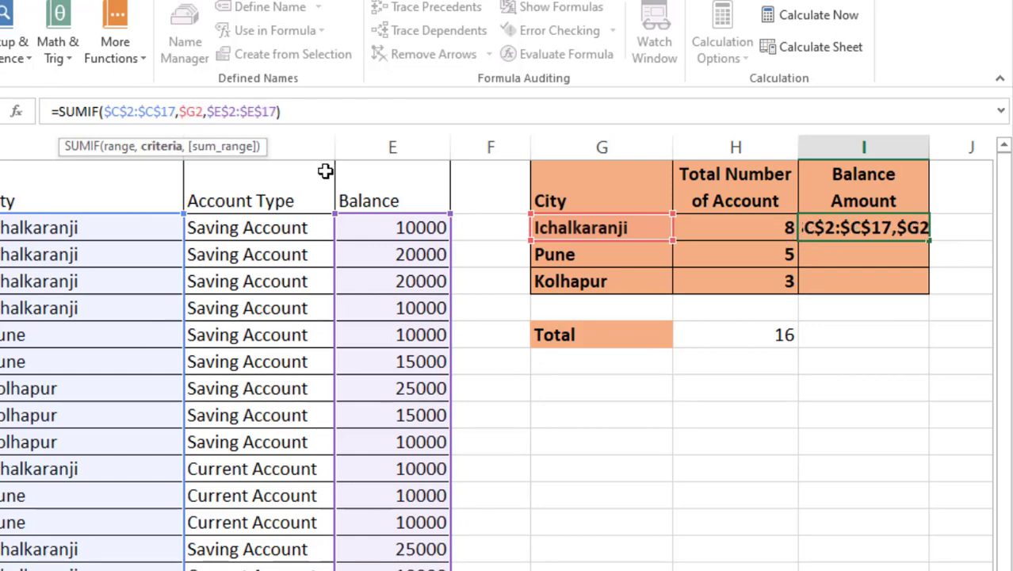
key("Return")
key("Up")
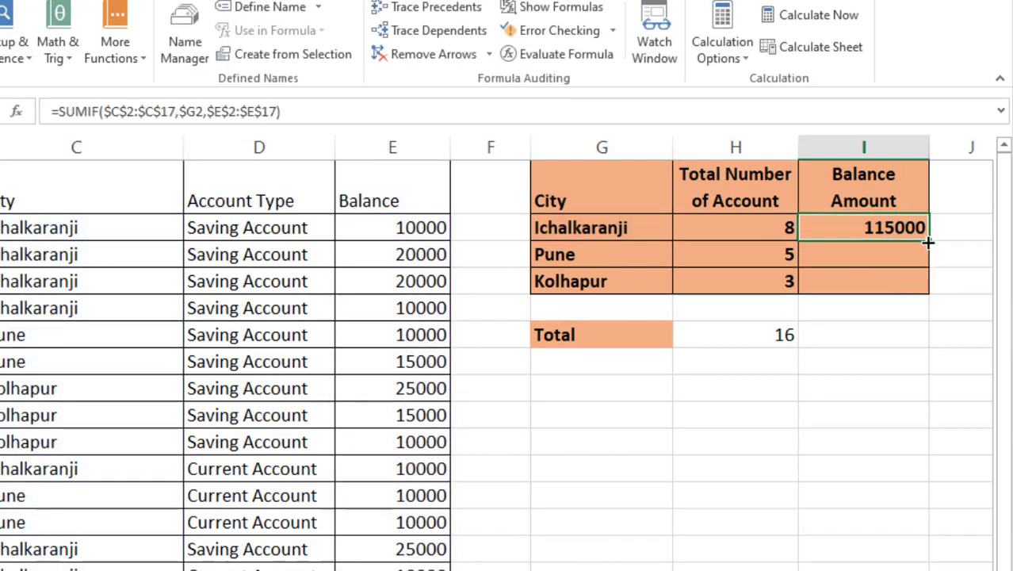
left_click_drag(928, 243, 927, 292)
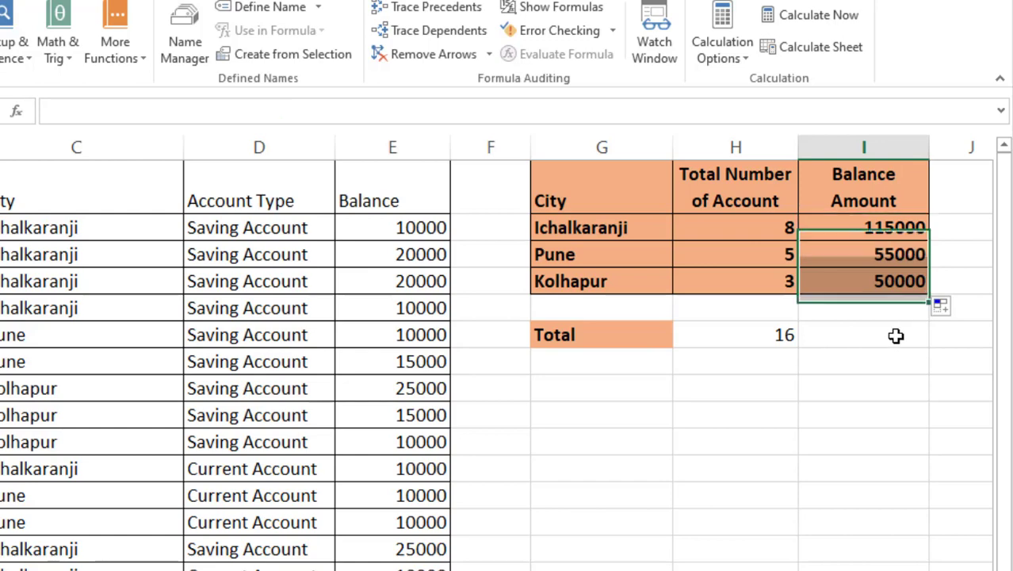
Step: Total the balance amounts in I6 with =SUM(I2:I5) and give cells H6:I6 the orange fill
left_click(896, 336)
key("alt+equal")
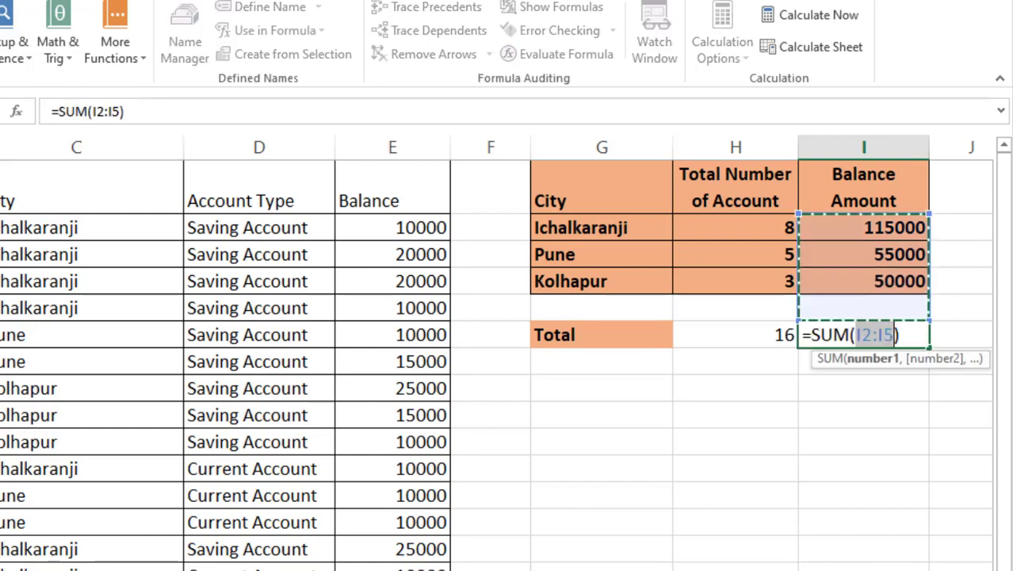
key("Return")
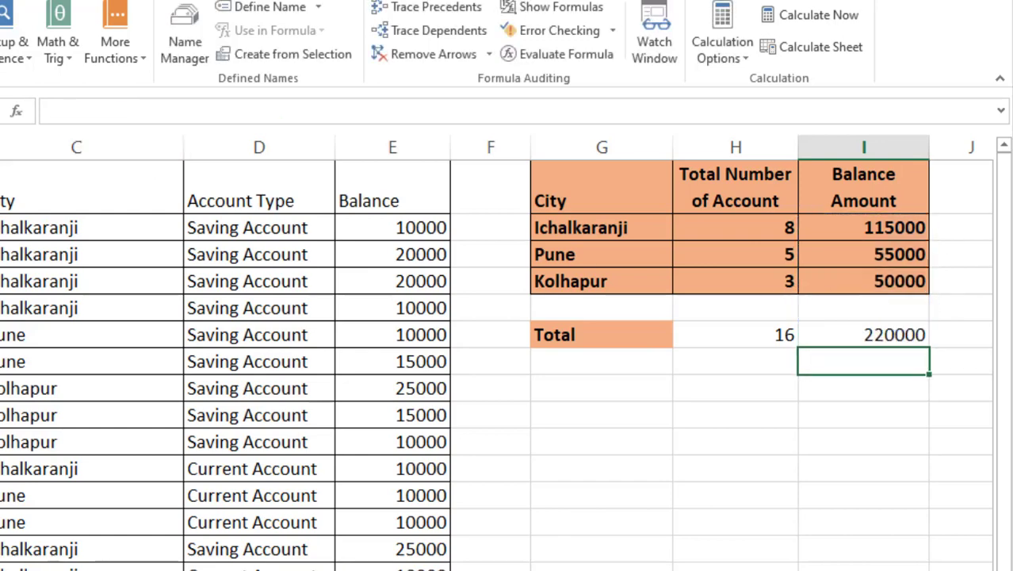
key("Up")
key("shift+Left")
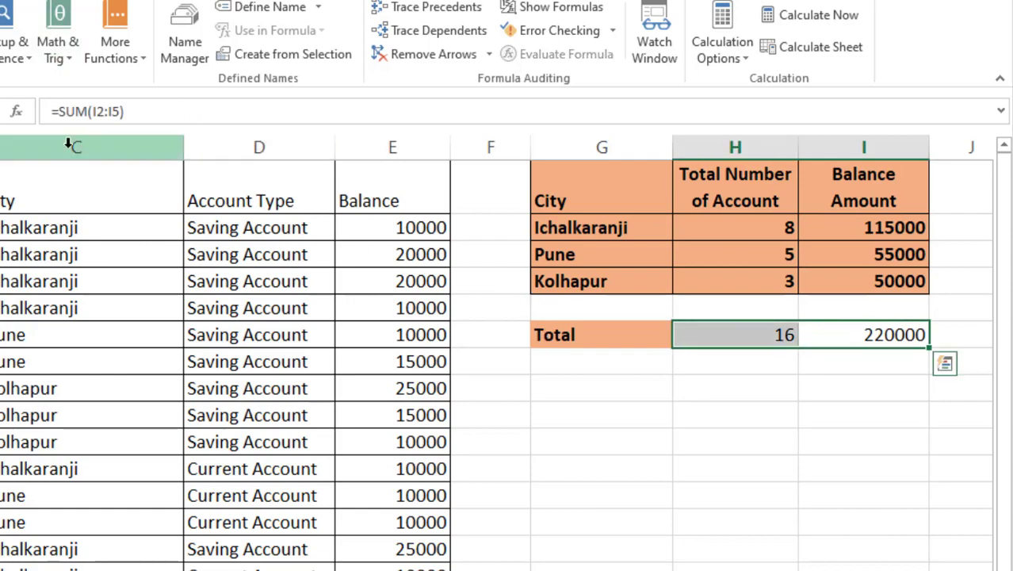
key("alt+h")
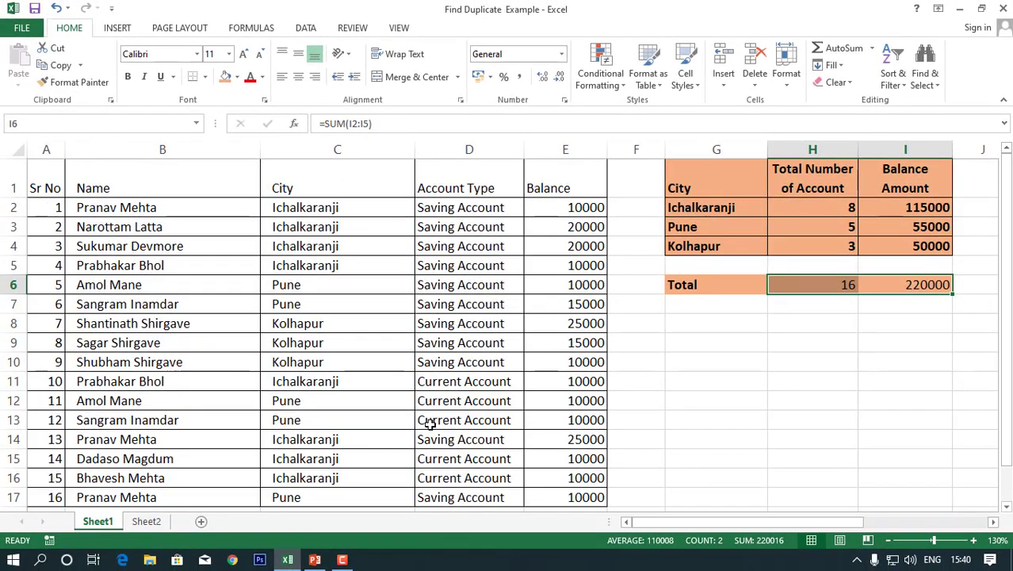
Step: Sum the accounts list's Balance column in cell E18 with AutoSum
scroll(487, 492, "down", 1)
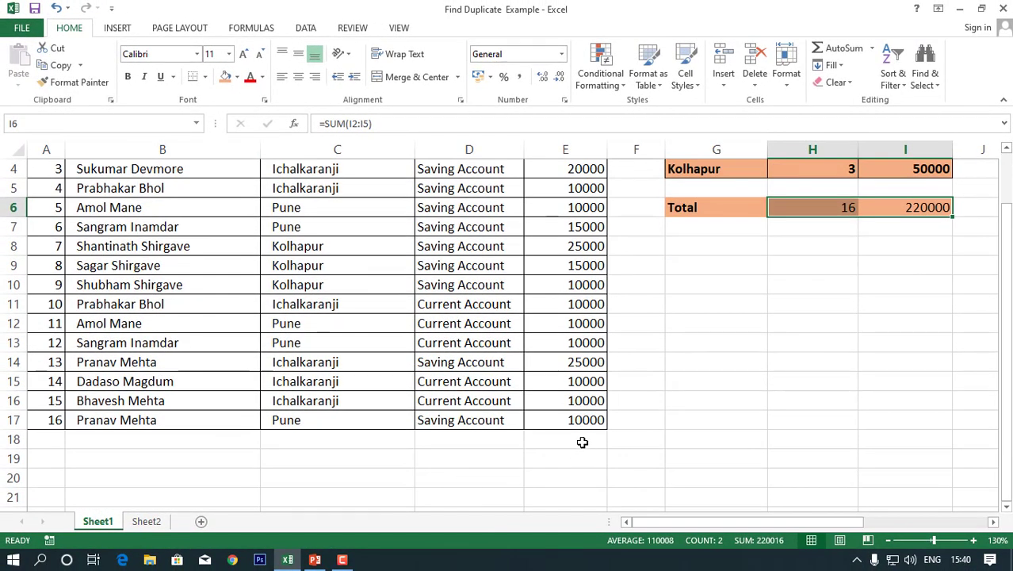
left_click(594, 436)
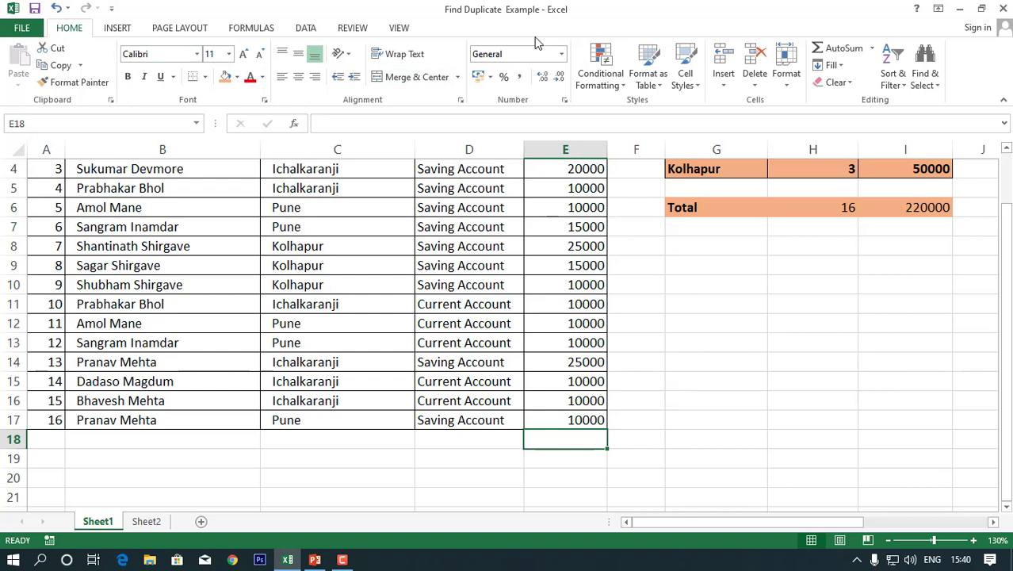
left_click(840, 49)
key("Return")
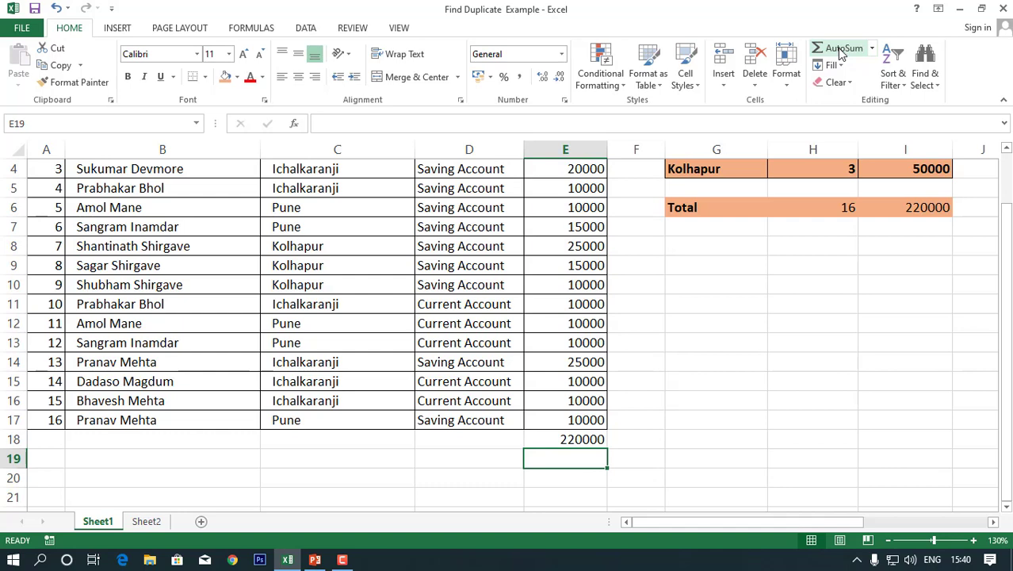
key("Up")
key("Left")
key("Left")
key("Left")
key("Left")
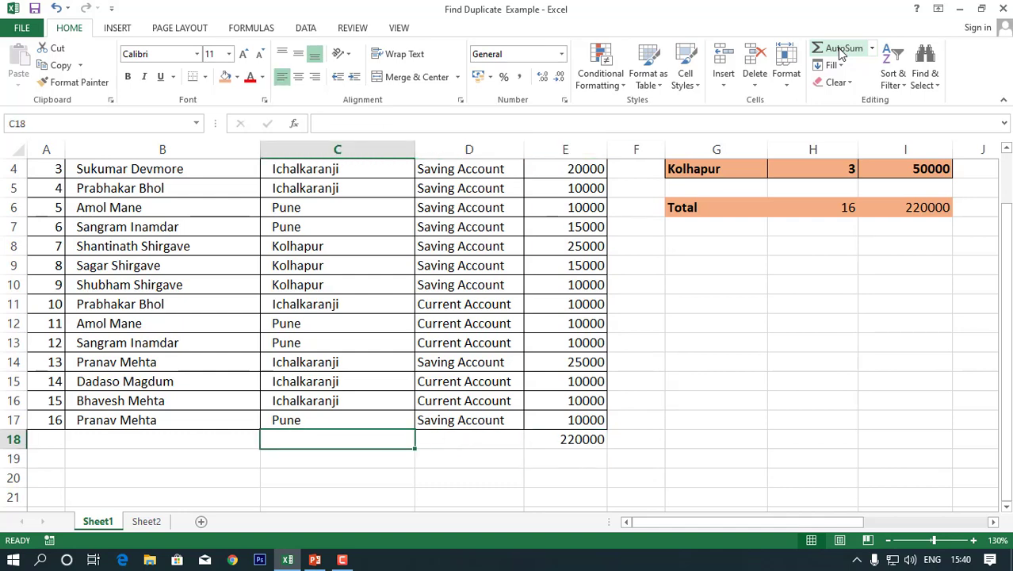
scroll(294, 483, "up", 1)
key("Right")
key("Right")
key("Right")
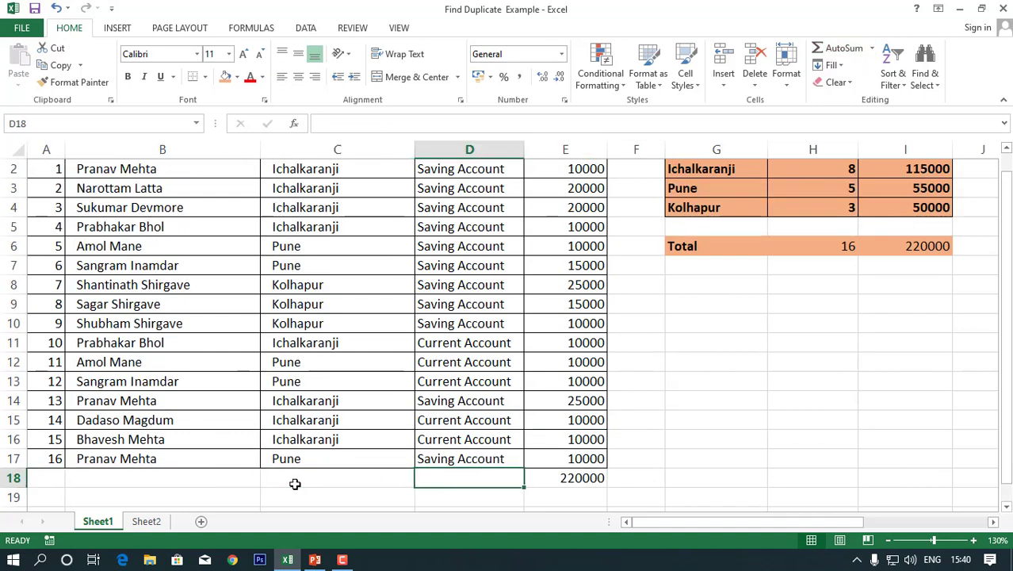
key("Right")
key("Down")
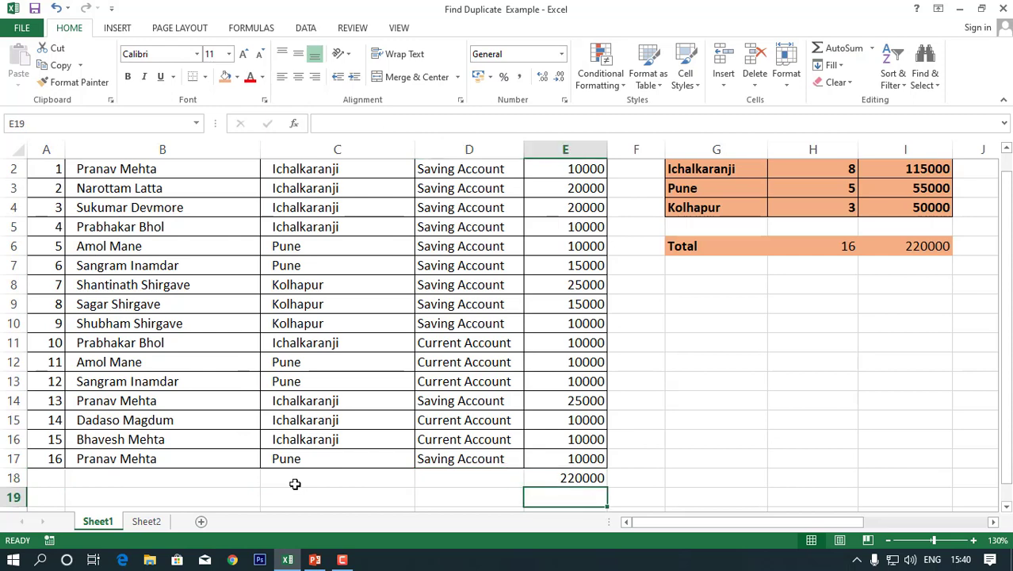
Step: Count the entries in the accounts list's Balance column in cell E19 with =COUNT(E2:E17)
type("\\")
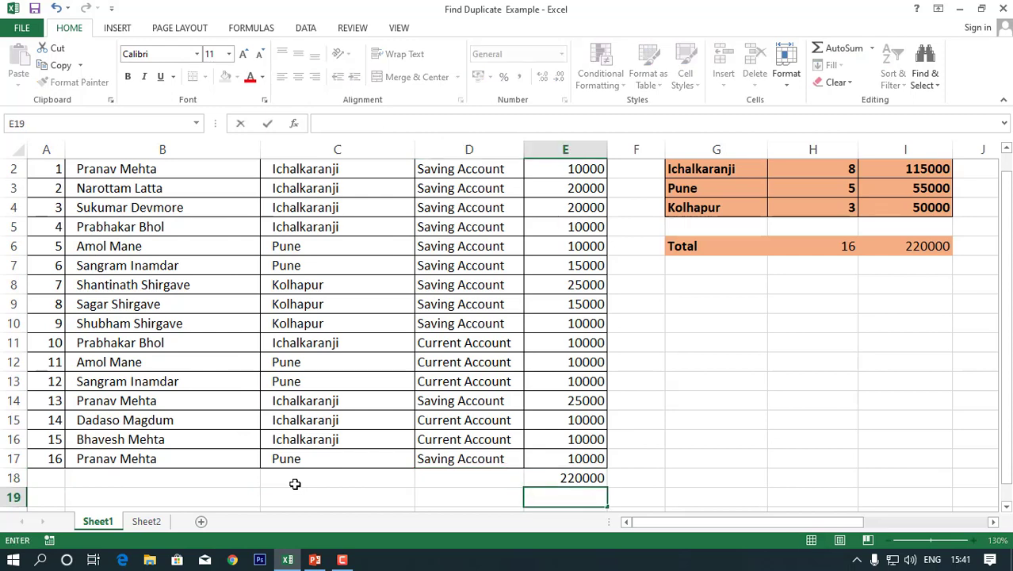
type("=count(")
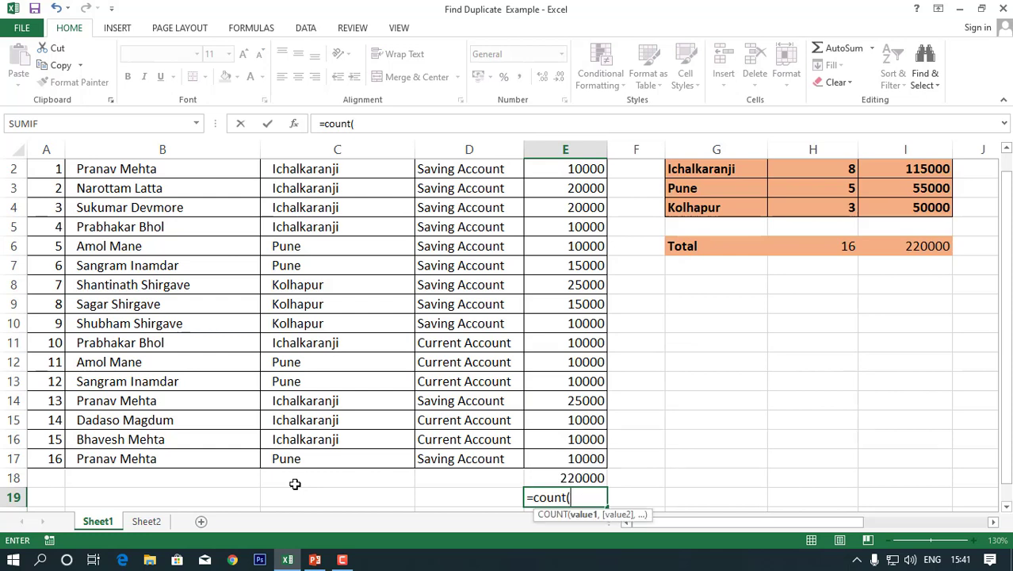
key("Up")
key("Up")
key("shift+Up")
key("shift+Up")
key("shift+Up")
key("shift+Up")
key("shift+Up")
key("shift+Up")
key("shift+Up")
key("shift+Up")
key("shift+Up")
key("shift+Up")
key("shift+Up")
key("shift+Up")
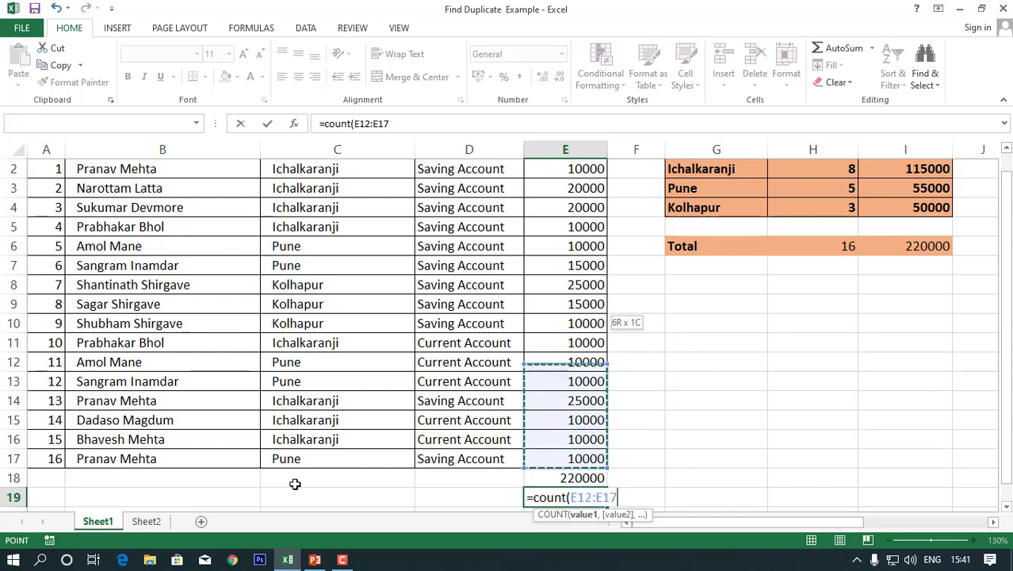
key("shift+Up")
key("shift+Up")
key("shift+Up")
key("shift+Up")
key("shift+Down")
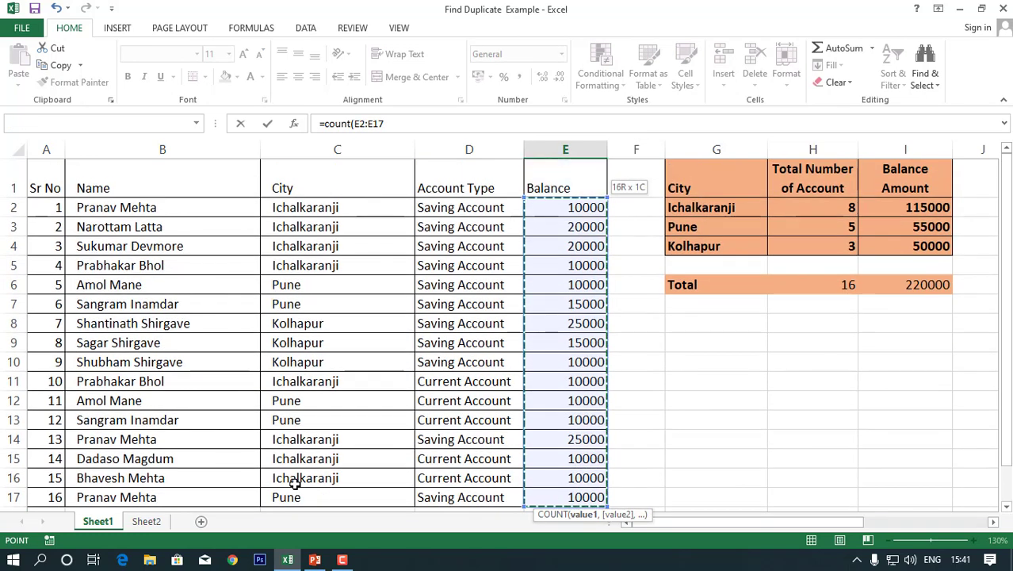
key("Return")
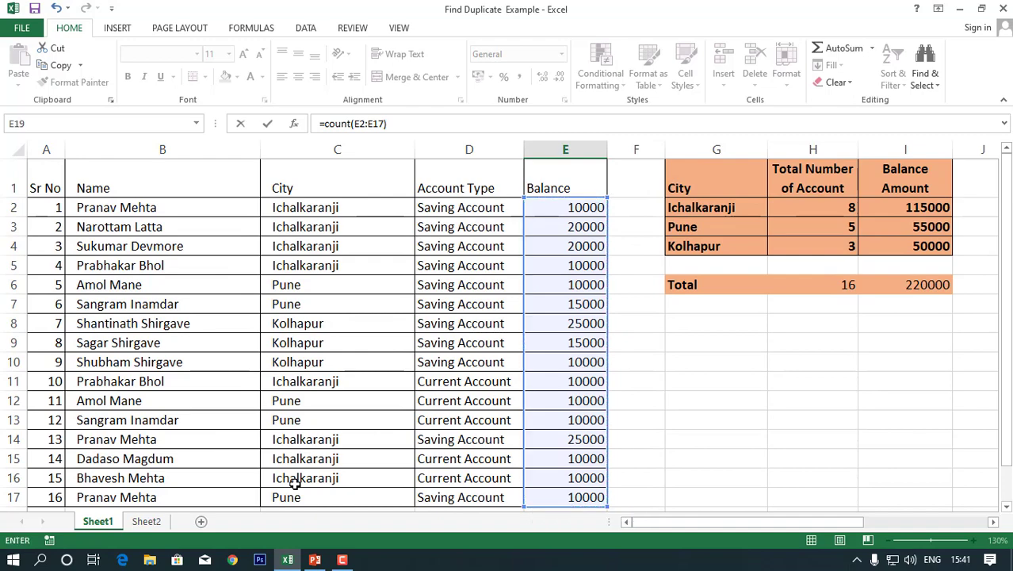
Step: Clear the check formulas in cells E18 and E19 below the Balance column
key("Up")
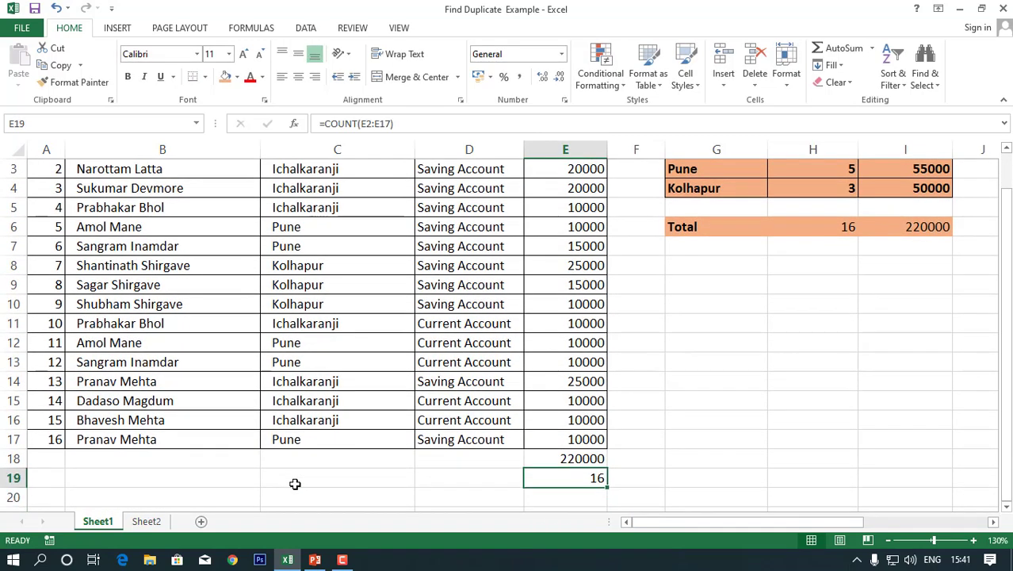
key("Up")
key("Delete")
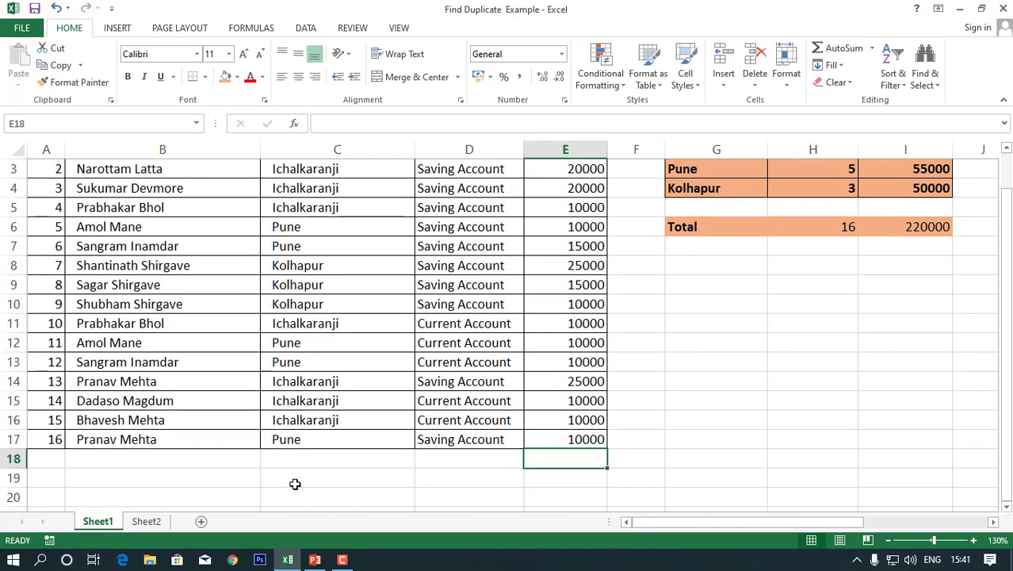
scroll(295, 484, "up", 1)
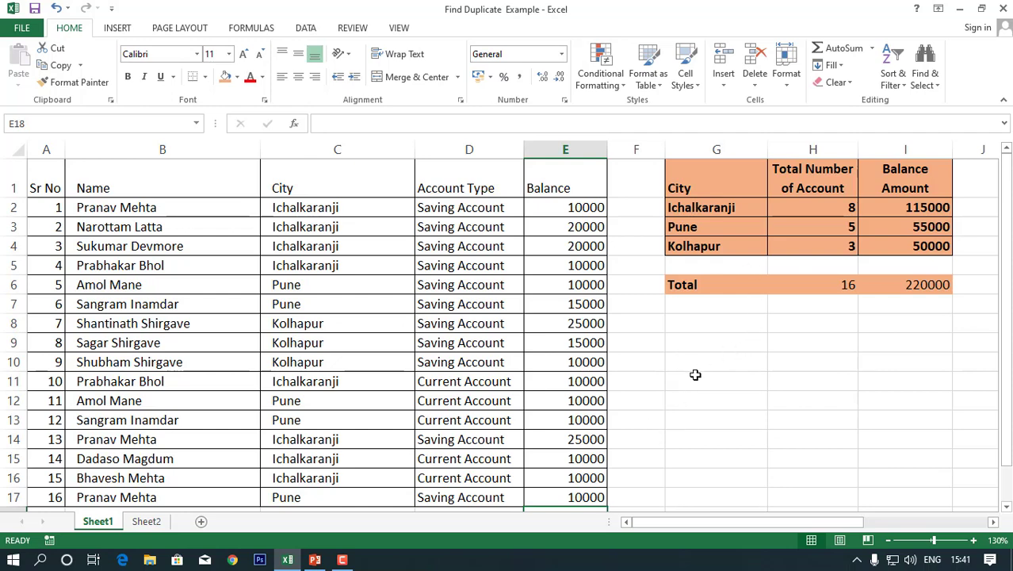
Step: Copy the City and Account Type table B13:E16 from Sheet2 into Sheet1 starting at cell G10
left_click(146, 525)
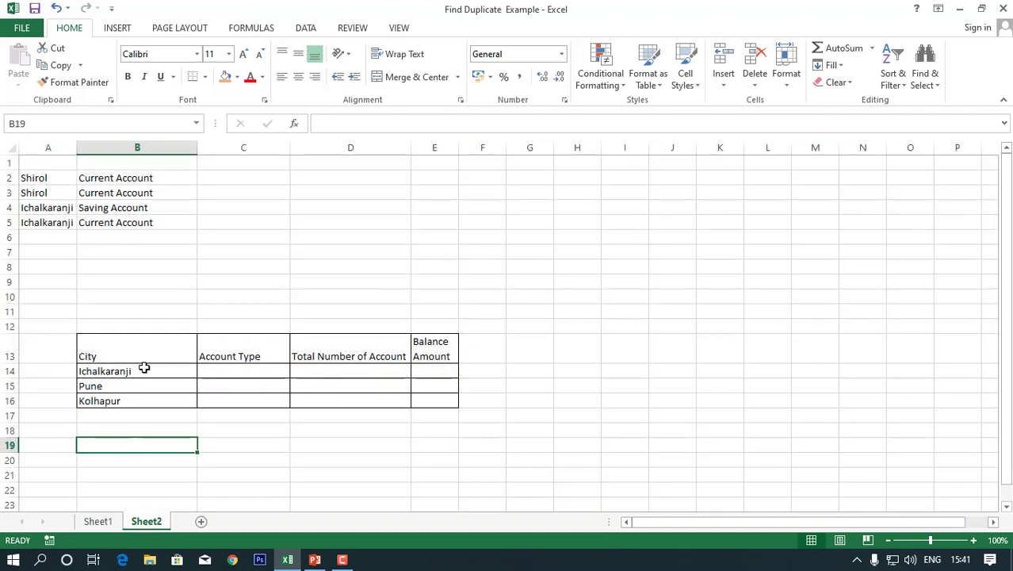
left_click_drag(135, 343, 422, 396)
key("ctrl+c")
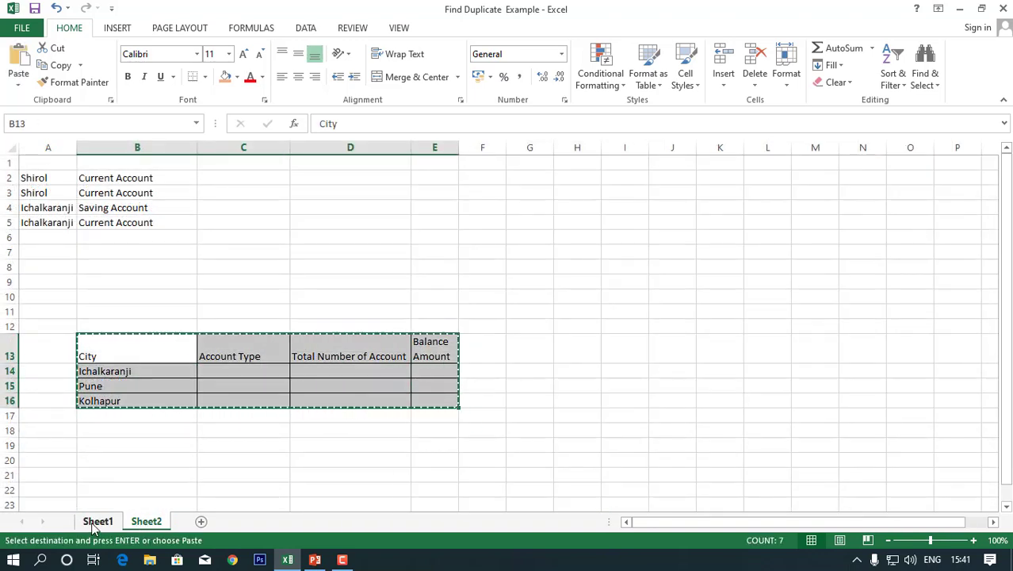
left_click(98, 520)
left_click(676, 362)
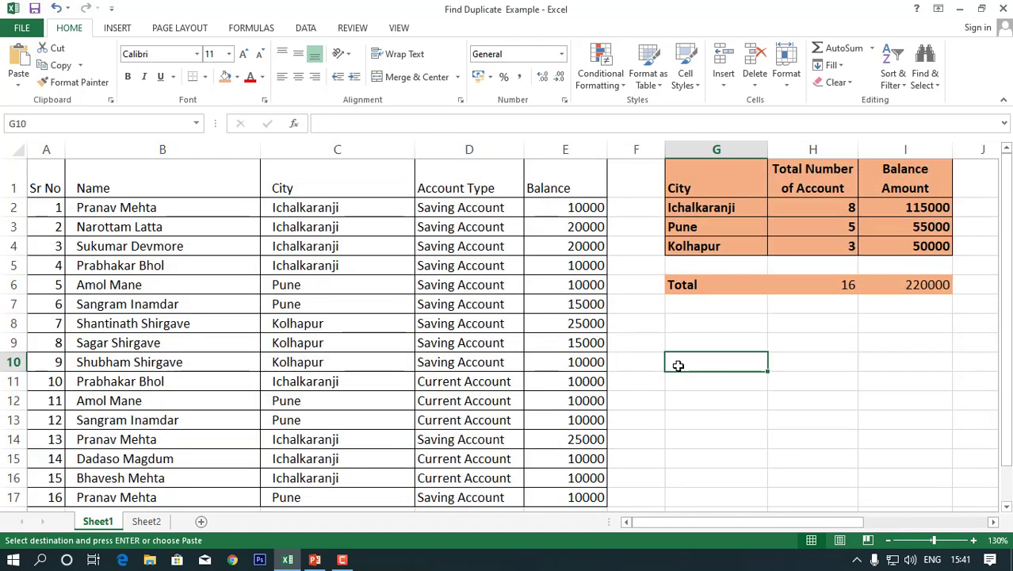
key("ctrl+v")
left_click(722, 404)
left_click(709, 423)
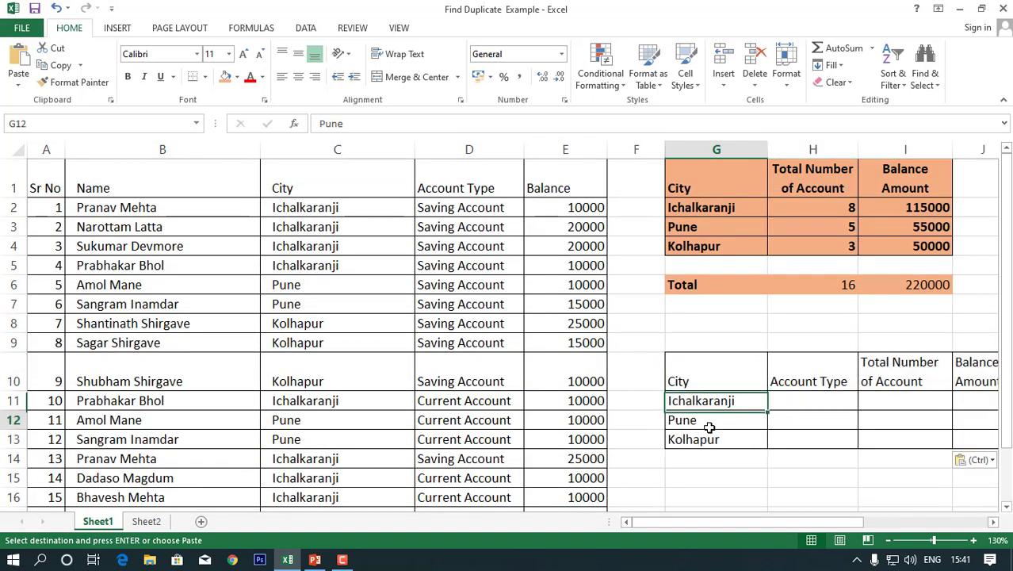
Step: Narrow columns G and H so the pasted four-column table fits in view
double_click(855, 147)
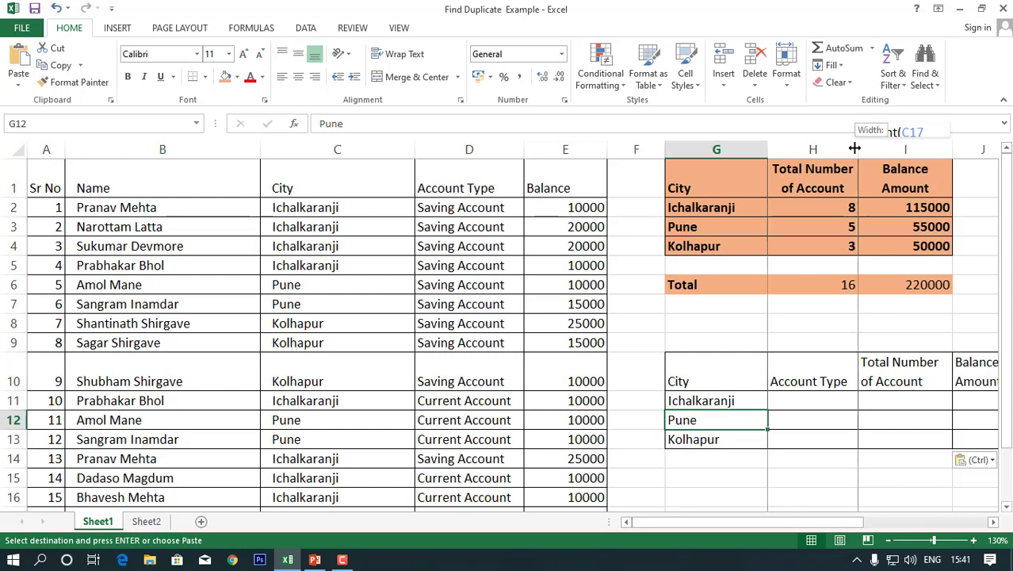
left_click_drag(768, 151, 756, 150)
left_click_drag(843, 149, 828, 148)
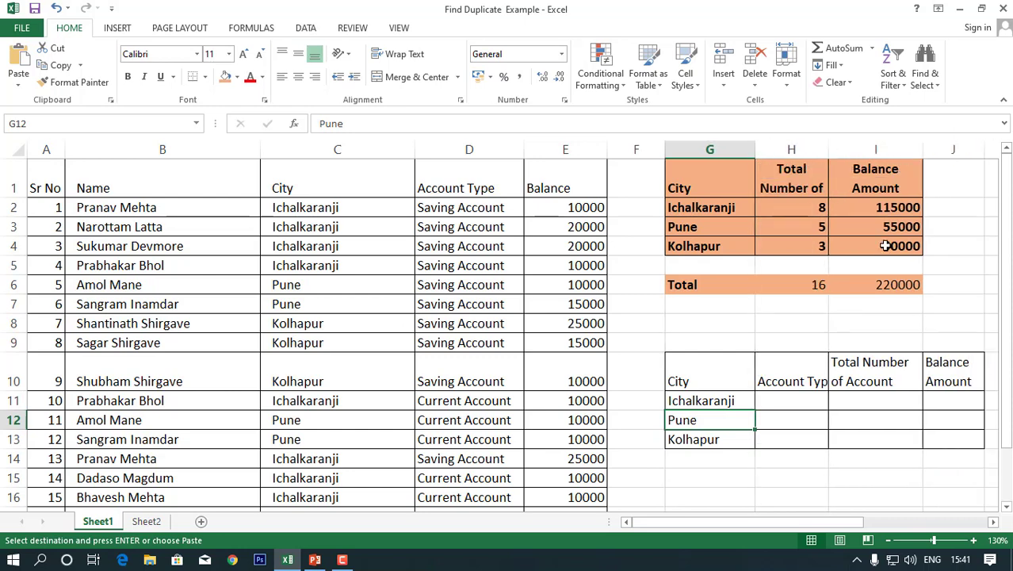
Step: In the new table's City column, enter Ichalkaranji in G12 and Pune in G13 and G14
left_click(929, 381)
left_click(680, 423)
key("Return")
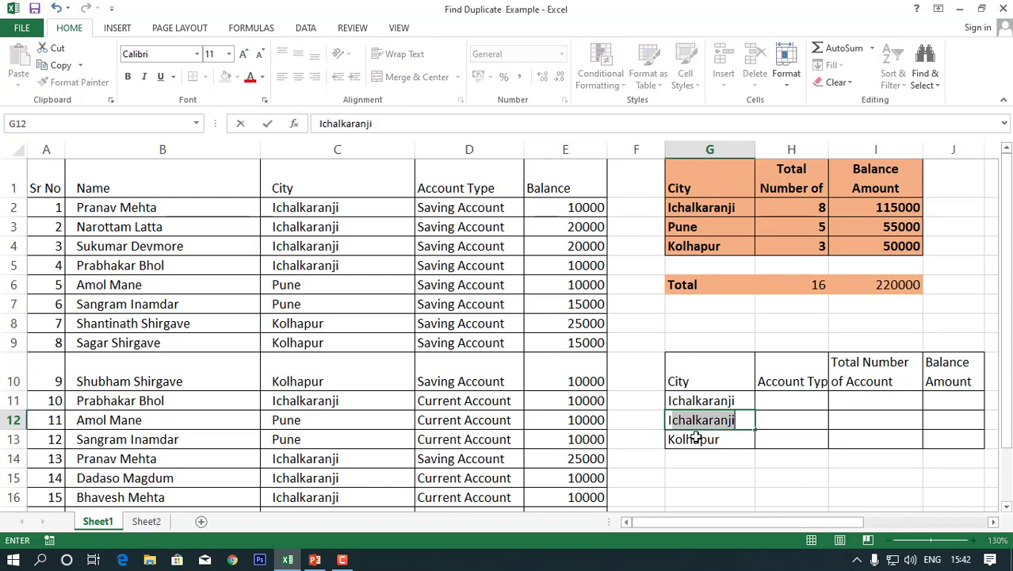
left_click(695, 437)
type("Pu")
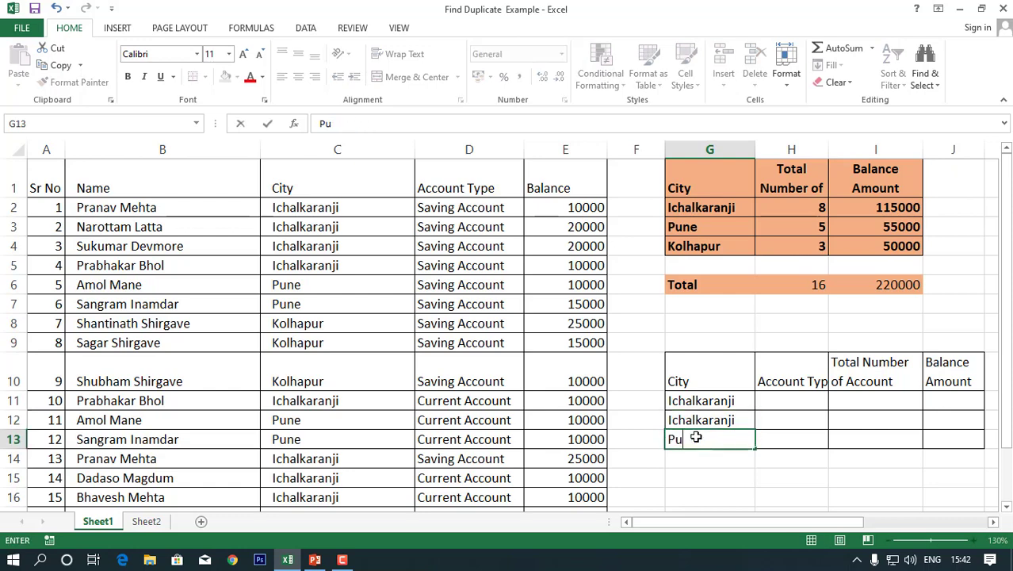
key("Return")
left_click(696, 438)
type("Pune")
key("Return")
type("Pune")
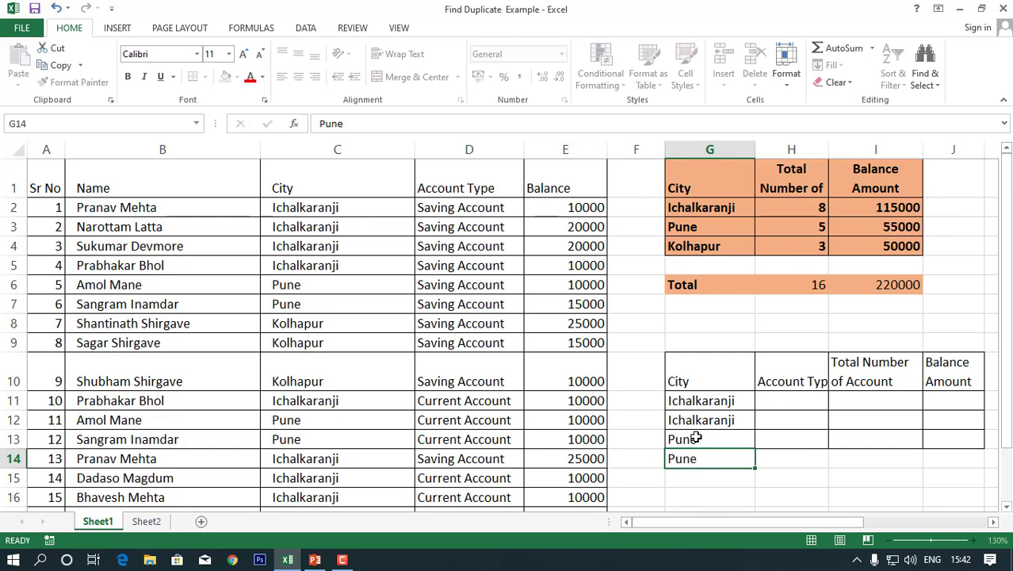
key("Return")
Step: Add Kolhapur to cells G15 and G16 of the City column
type("Kolhapur")
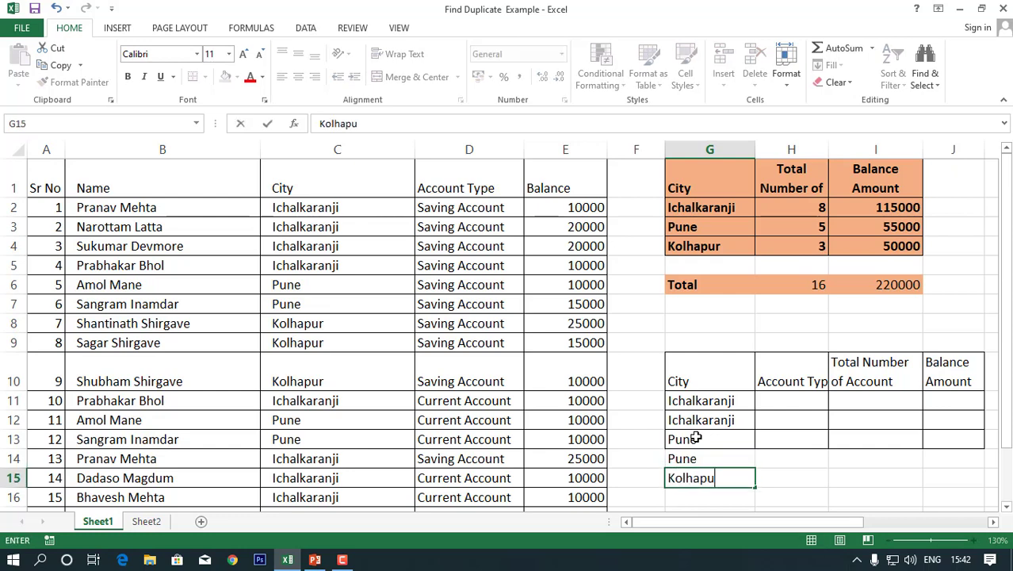
key("Return")
type("kol")
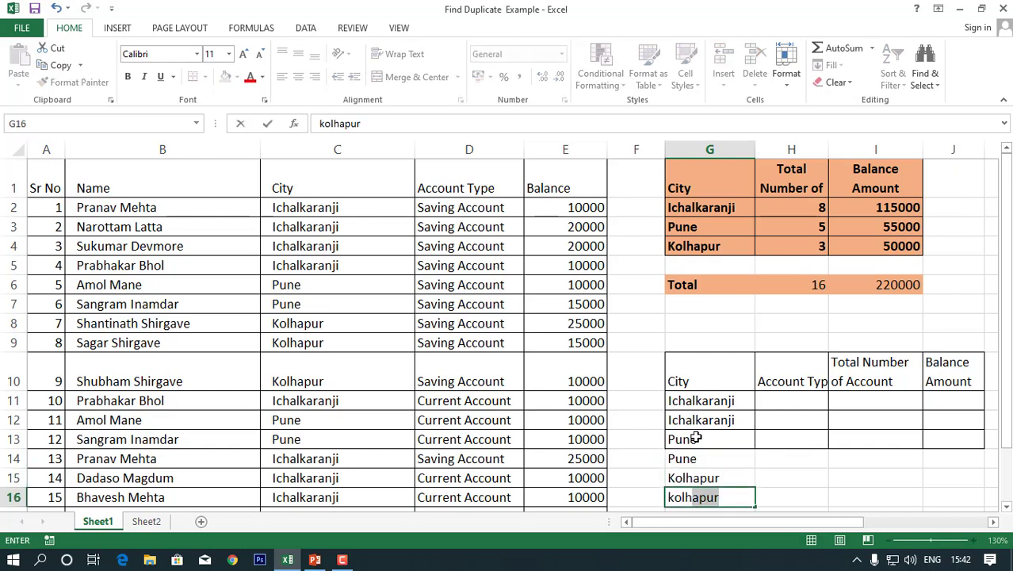
key("Return")
key("Up")
key("Up")
key("Up")
key("Up")
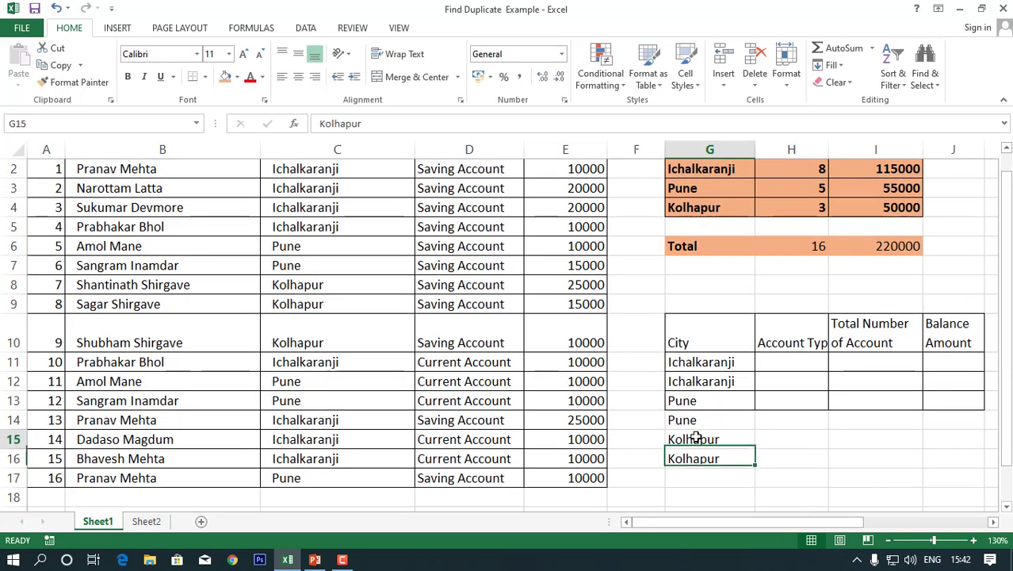
key("Up")
key("Up")
key("Right")
type("Sav")
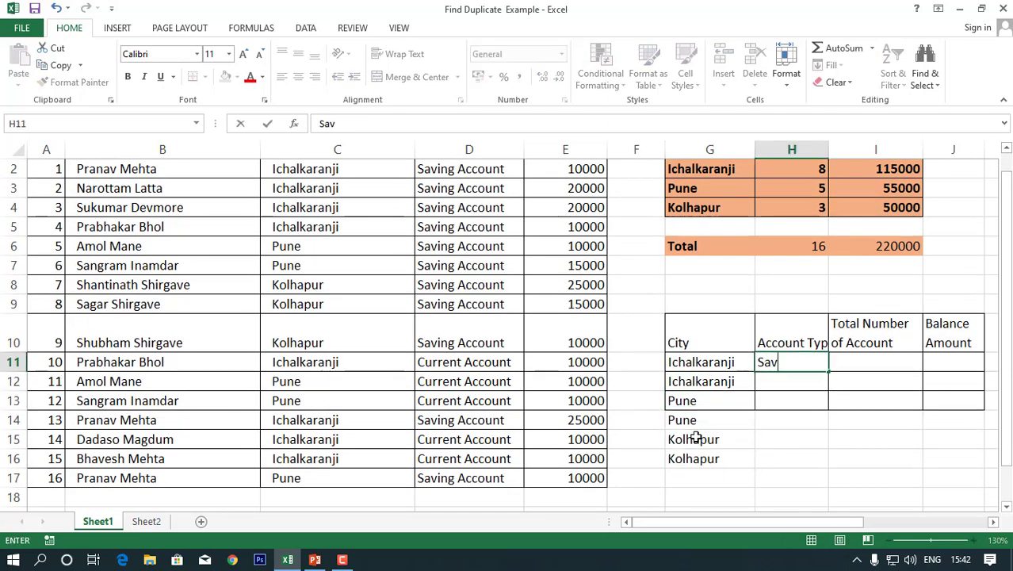
key("Escape")
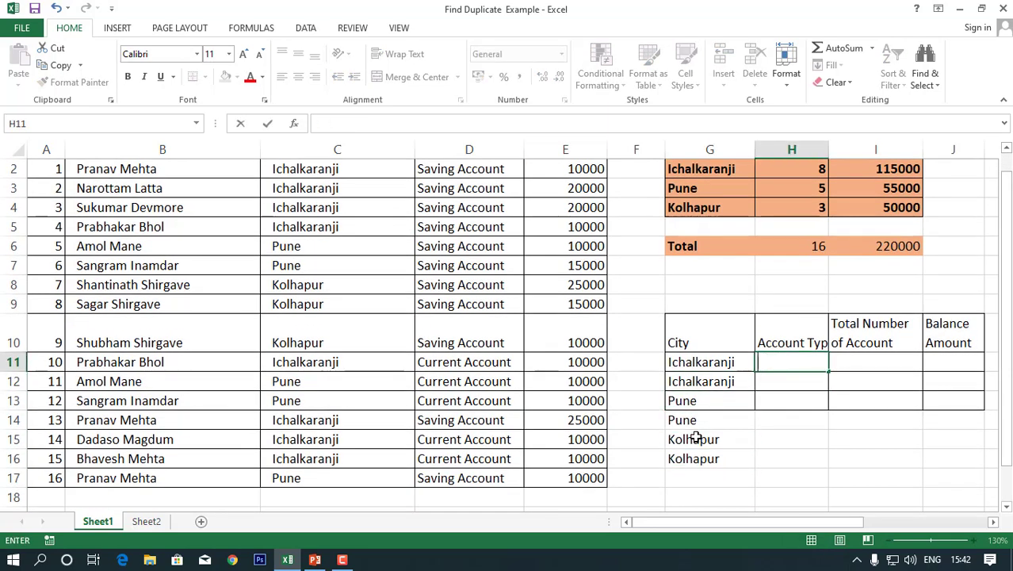
Step: Copy the Saving Account and Current Account pair from D10:D11 into the Account Type column for each city, filling H11:H16
left_click(491, 349)
key("shift+Down")
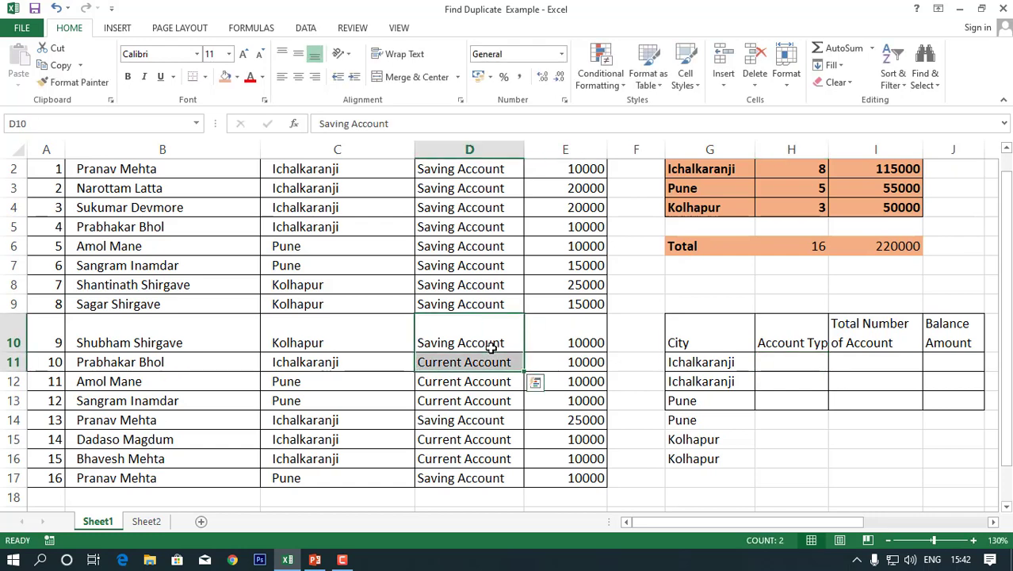
key("ctrl+c")
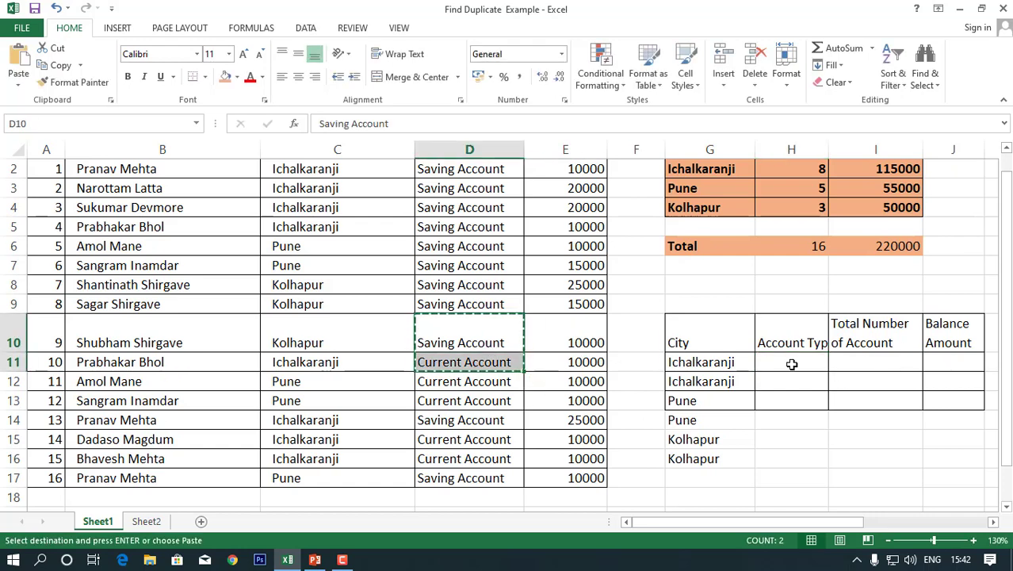
left_click(789, 362)
key("ctrl+v")
left_click(779, 400)
key("ctrl+v")
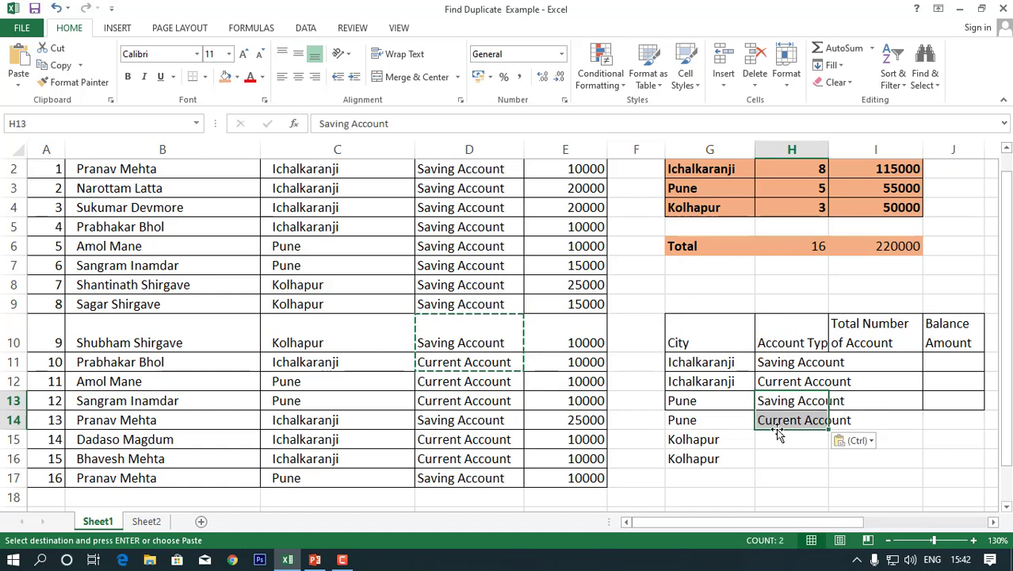
left_click(776, 446)
key("ctrl+v")
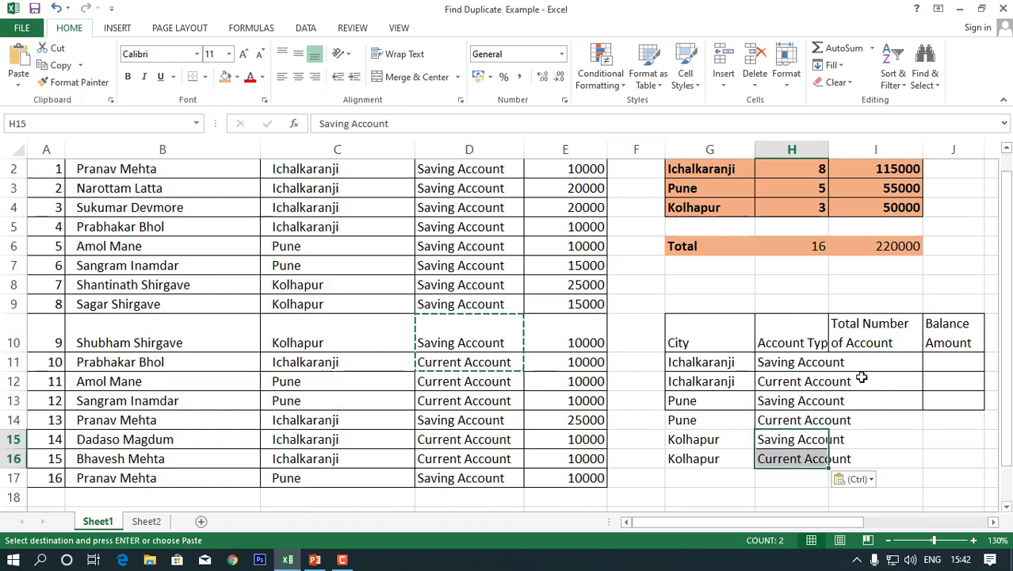
Step: Reduce the font size of the Account Type column H10:H16 to 9
left_click(827, 333)
left_click_drag(790, 338, 790, 460)
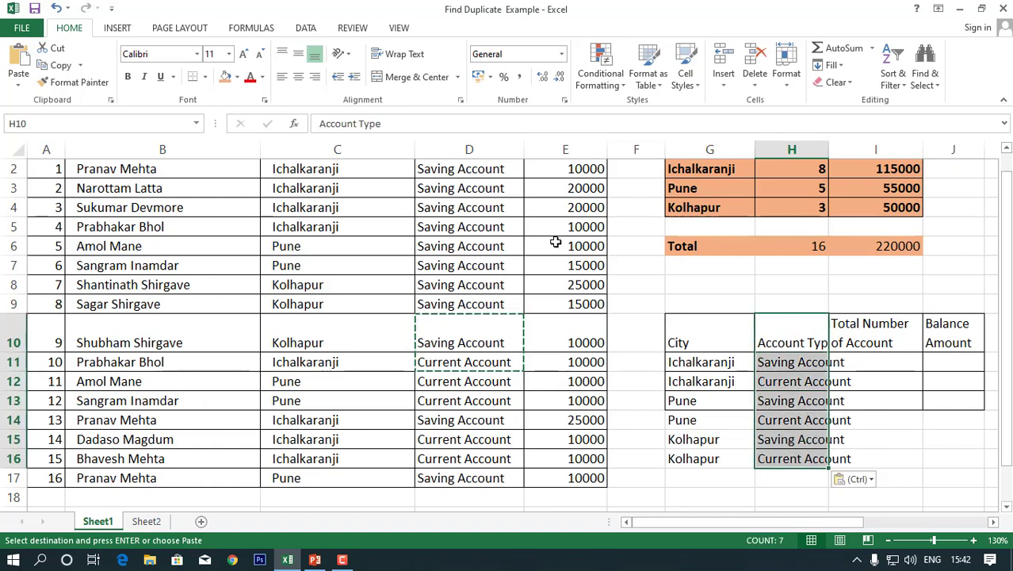
left_click(245, 57)
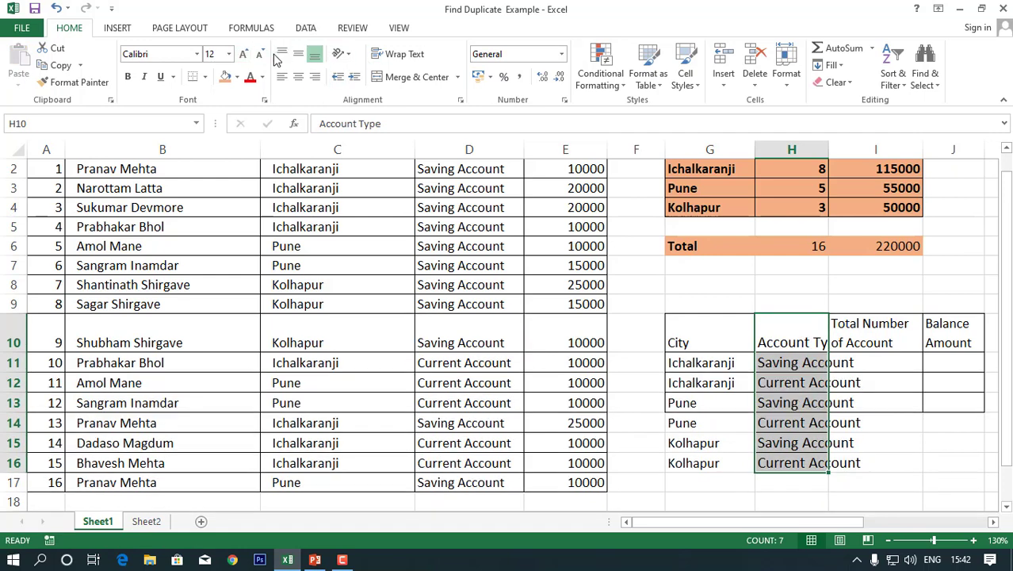
left_click(263, 56)
left_click(263, 56)
left_click(262, 56)
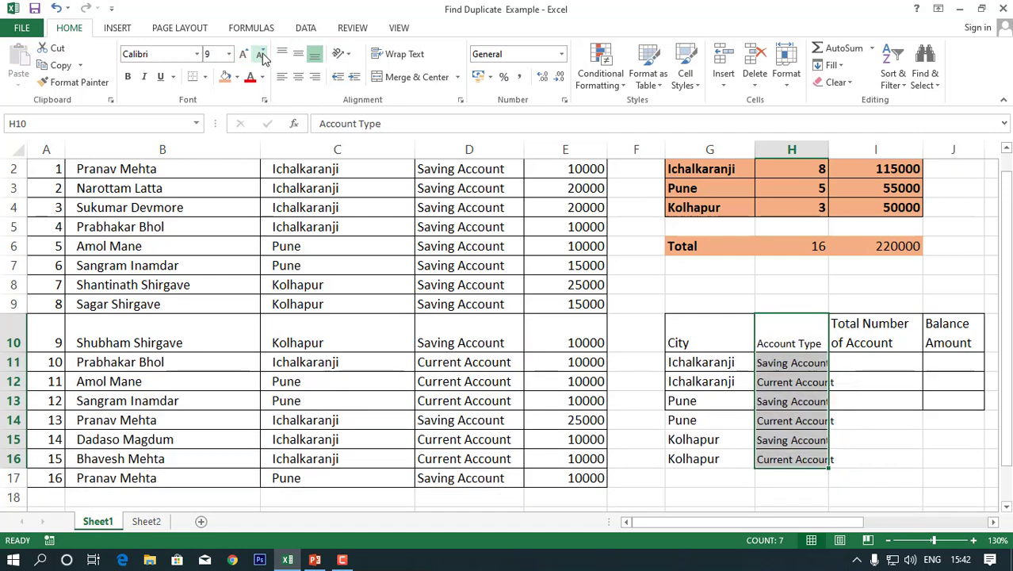
Step: Apply all borders to the whole account type table G10:J16
left_click_drag(680, 340, 959, 453)
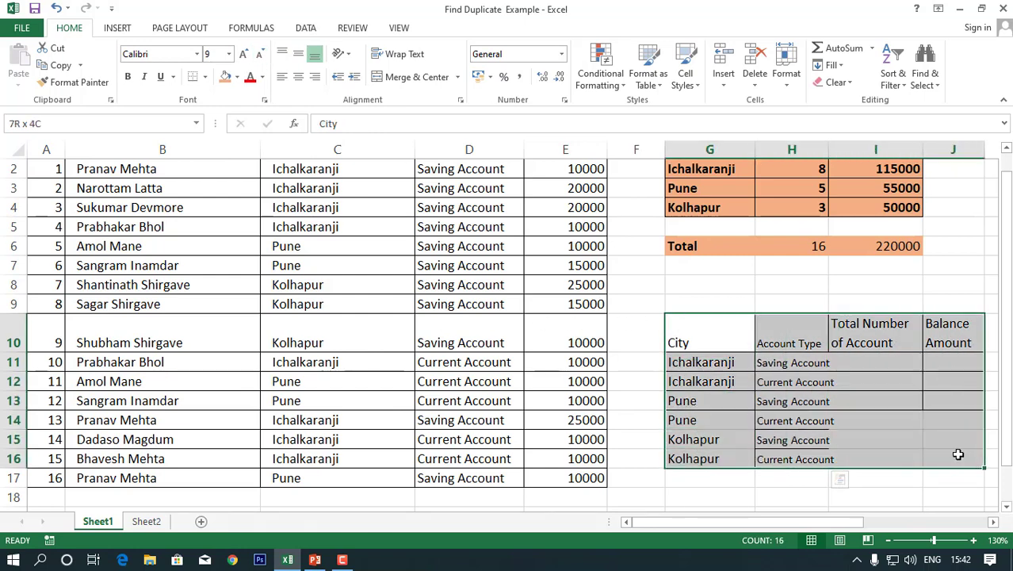
left_click(206, 78)
left_click(218, 204)
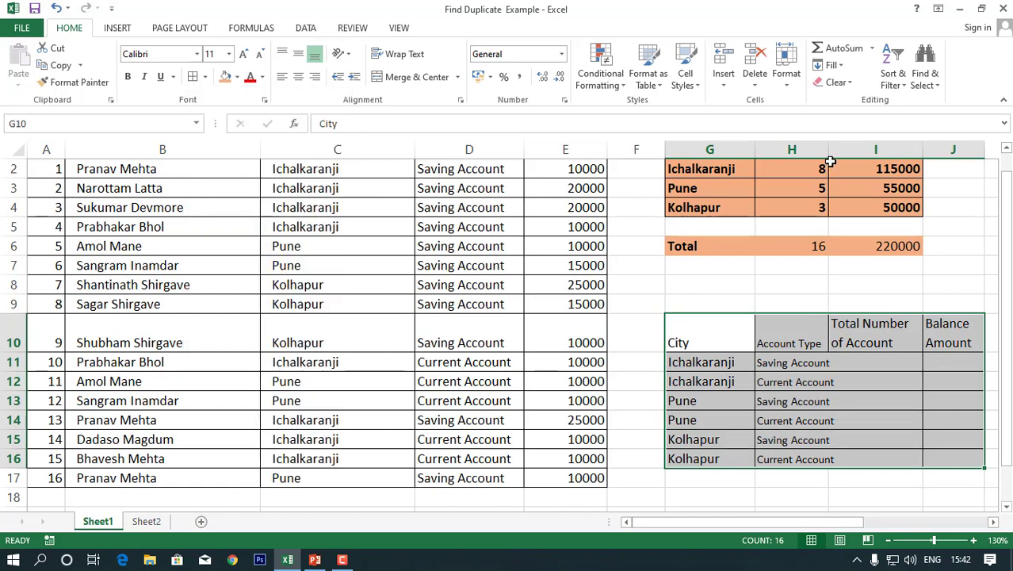
Step: Widen column H to fit the account types, narrow column F, and slightly reduce the height of row 10
left_click_drag(830, 153, 841, 154)
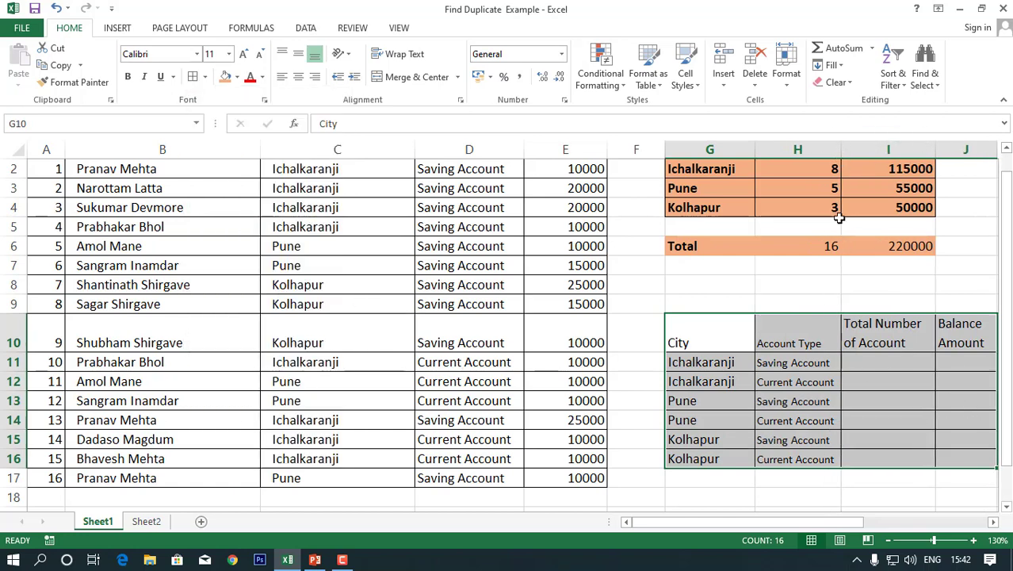
left_click_drag(665, 150, 643, 149)
scroll(483, 300, "up", 1)
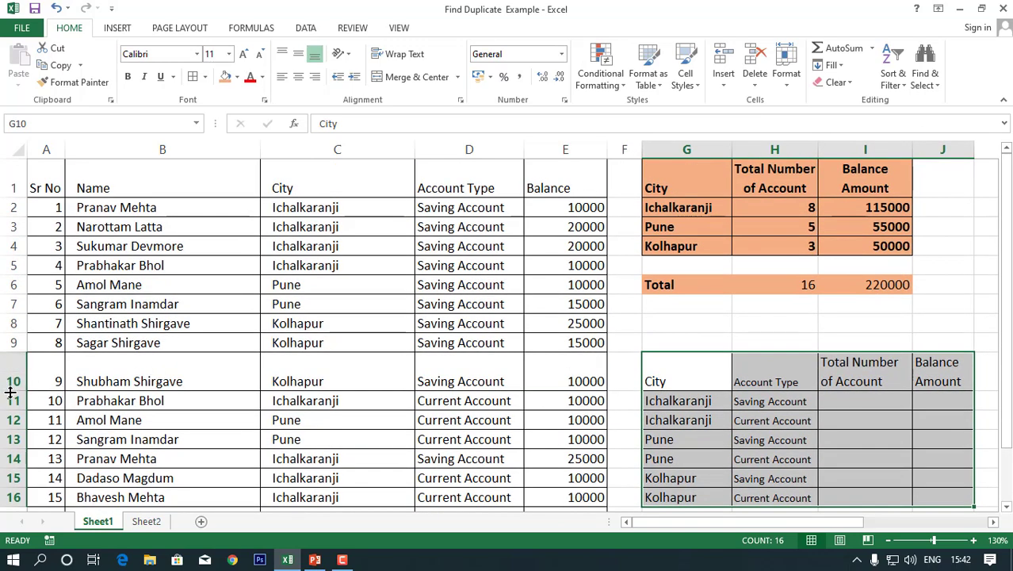
left_click_drag(12, 390, 12, 386)
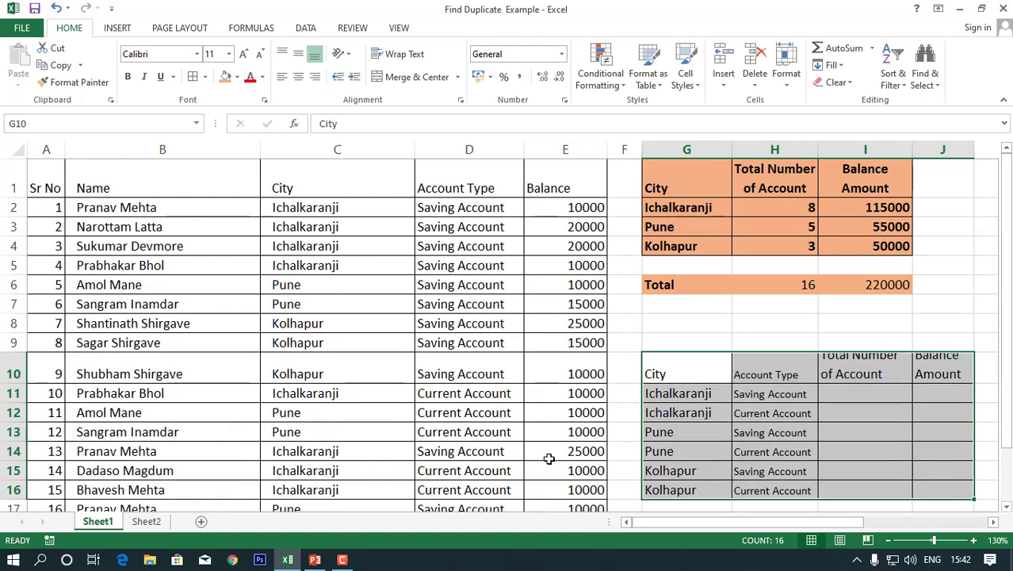
Step: Move the account type table from G10:J16 up two rows so that it starts at G8
left_click_drag(683, 364, 939, 495)
key("ctrl+x")
key("Up")
key("Up")
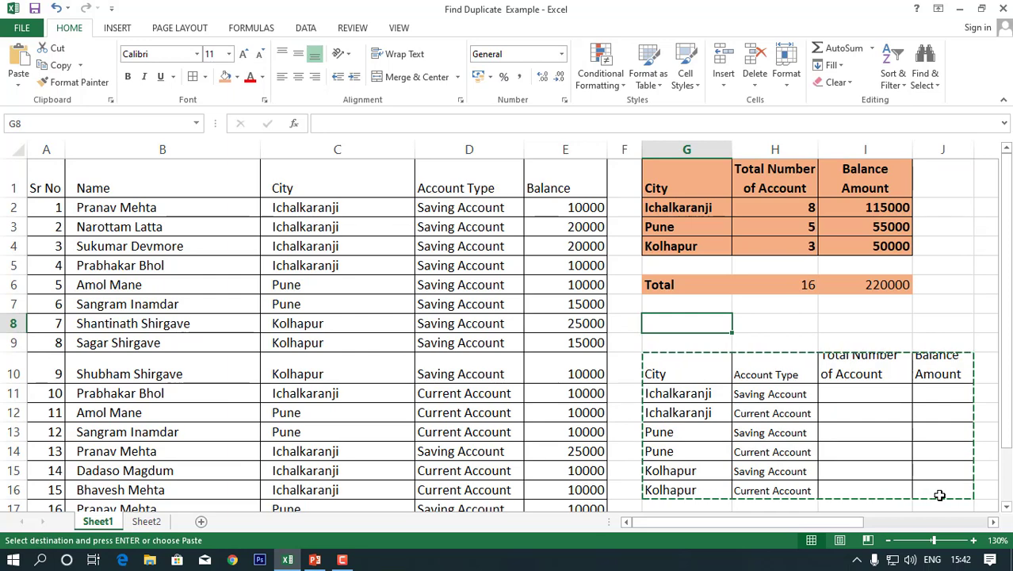
key("Return")
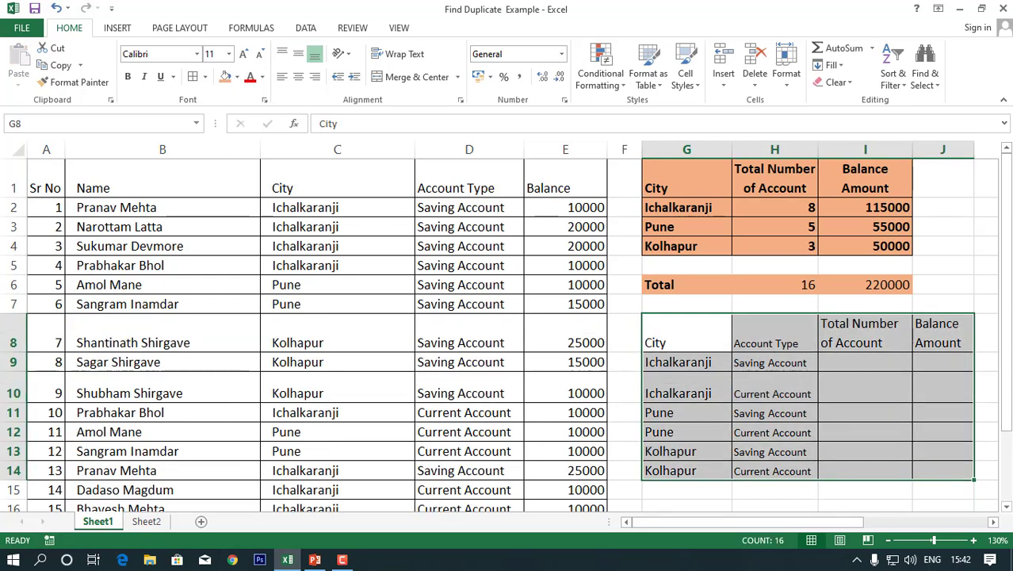
Step: Reduce the height of row 8 and increase the height of row 9
left_click_drag(12, 352, 12, 334)
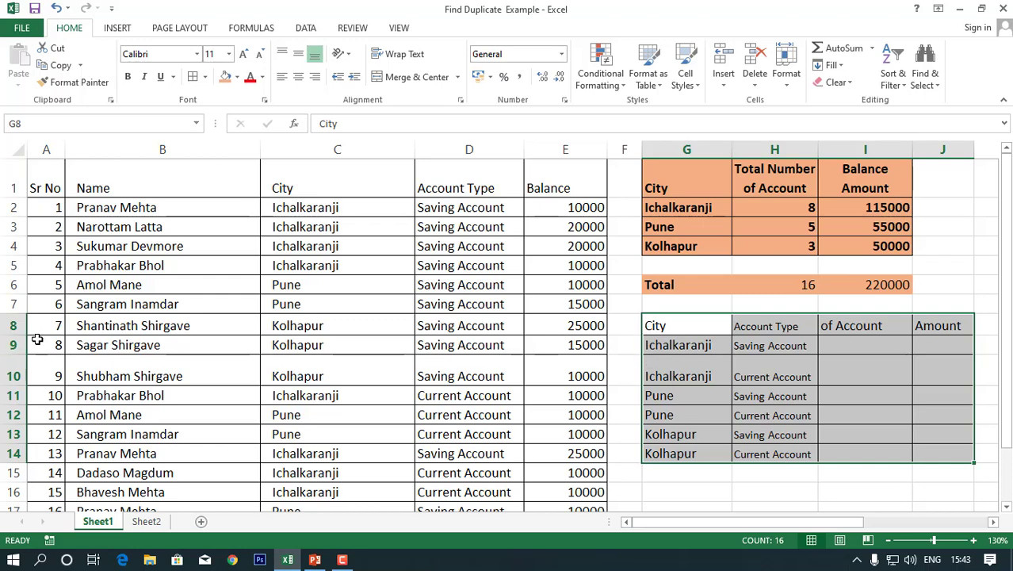
left_click_drag(24, 354, 24, 370)
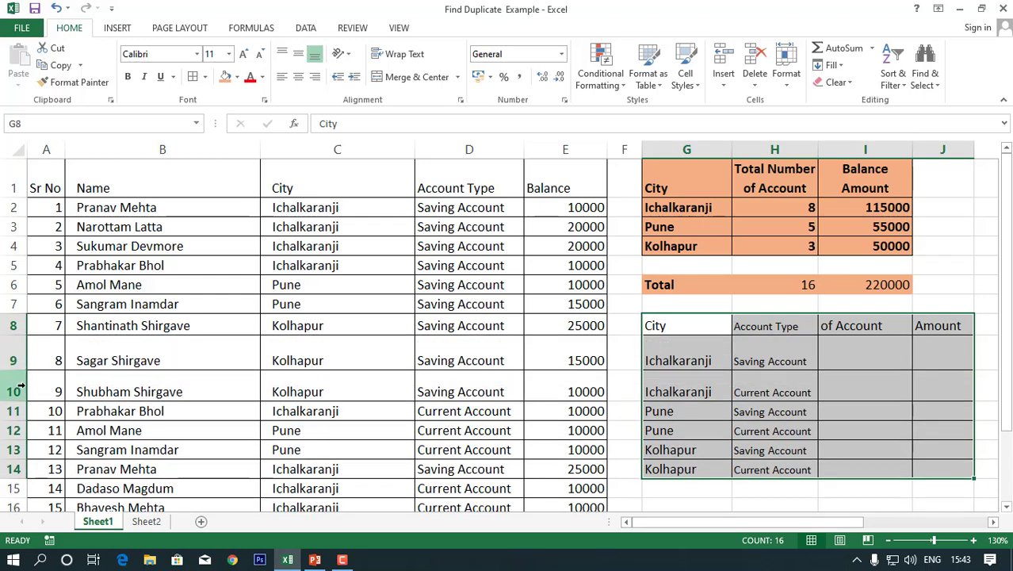
left_click(835, 349)
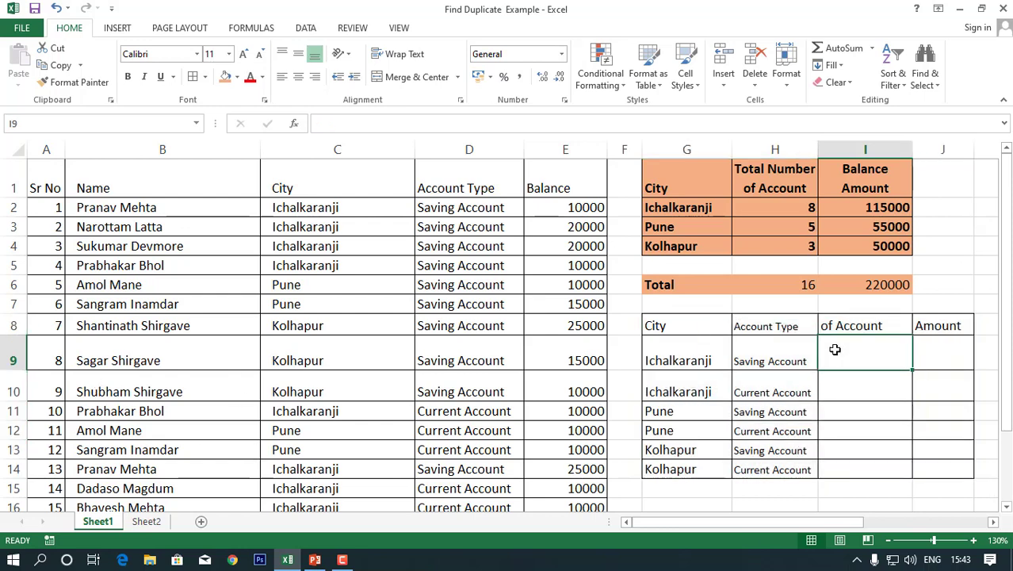
Step: Try font sizes from 9 up to 14 on the Total Number of Account heading in I8
left_click(845, 324)
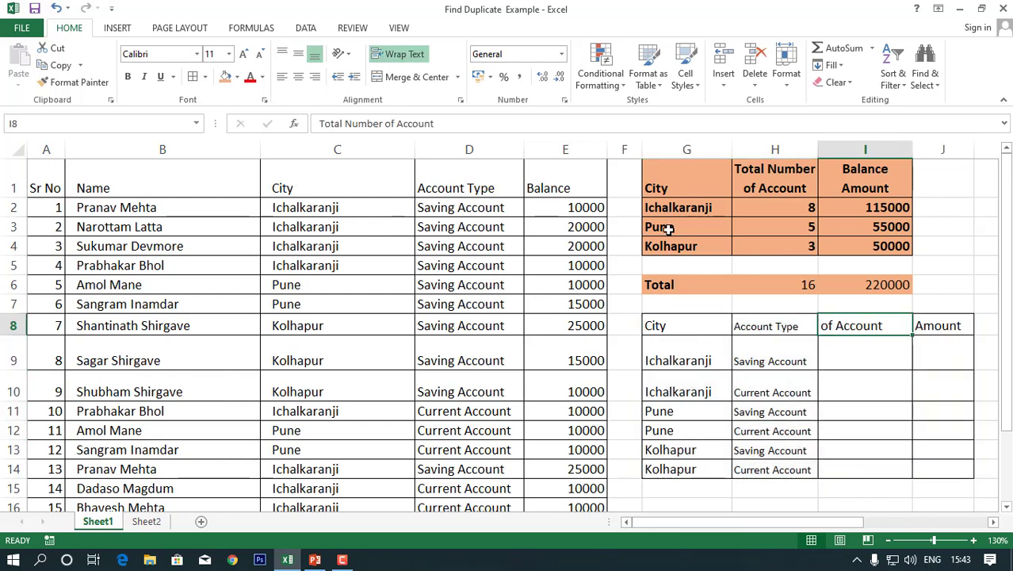
left_click(258, 61)
left_click(258, 61)
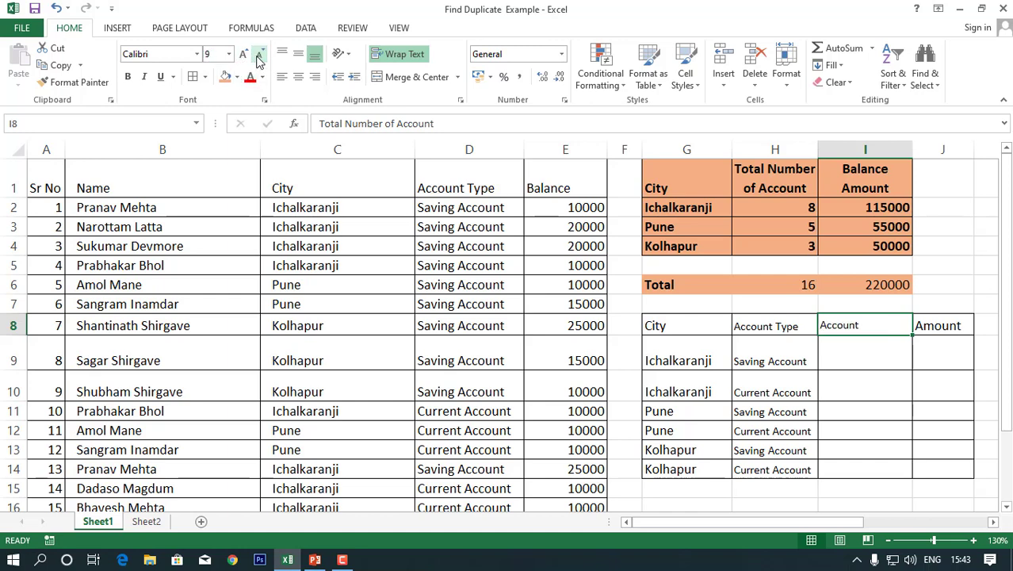
left_click(244, 55)
left_click(244, 56)
left_click(245, 56)
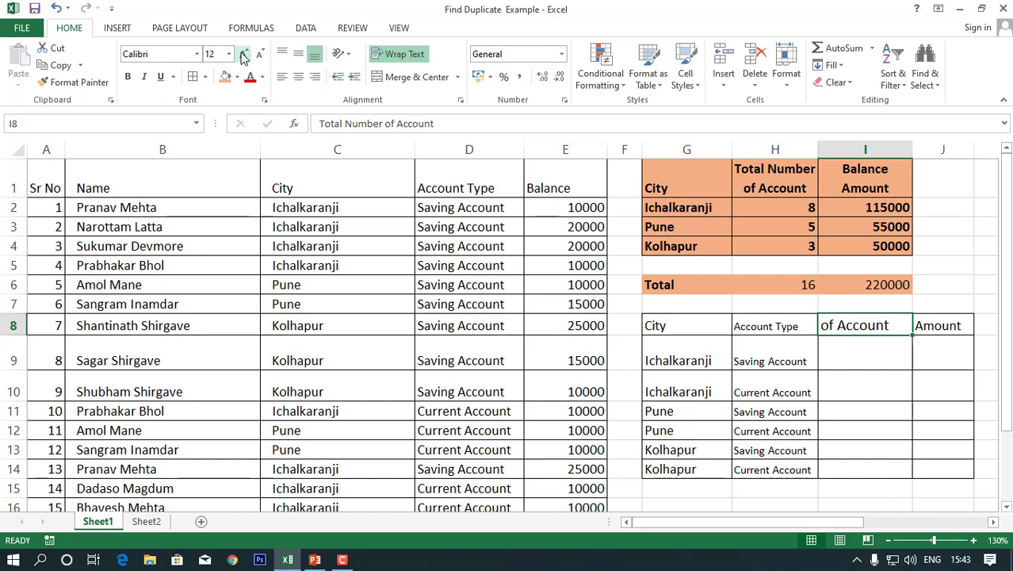
left_click(244, 56)
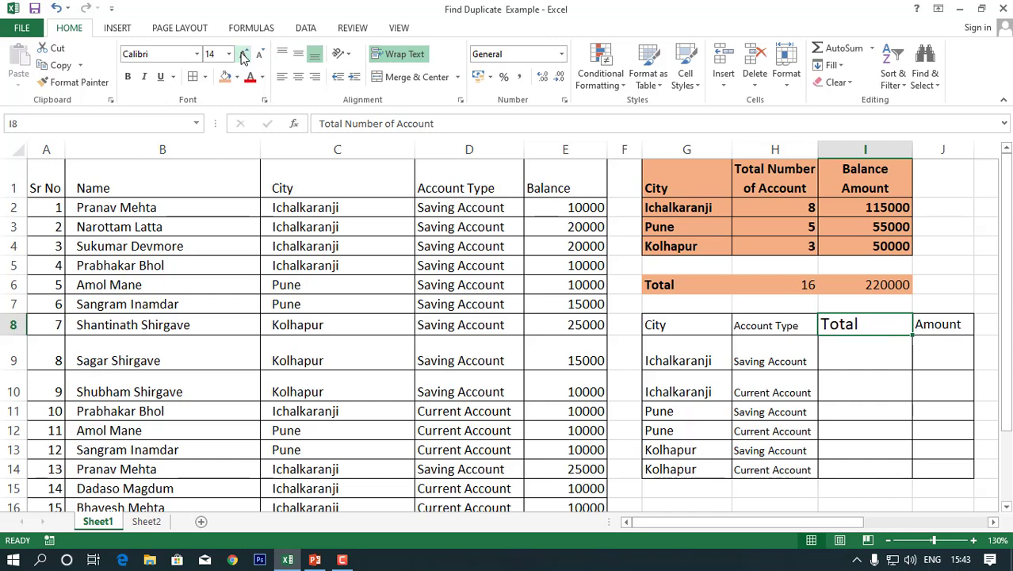
Step: Left-align the Total Number of Account heading in I8, turn off its text wrapping, and set its font size to 8
left_click(285, 75)
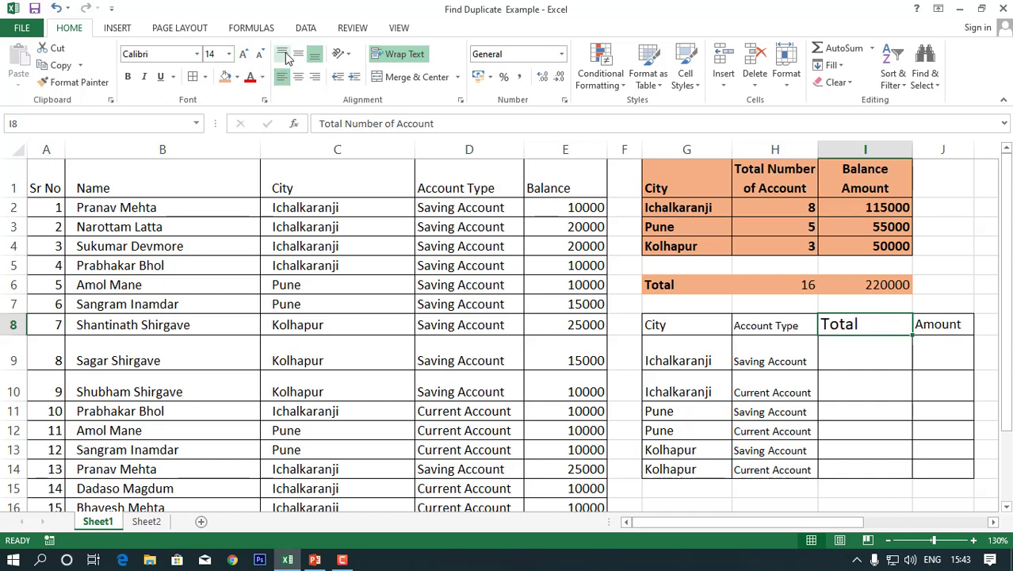
left_click(404, 55)
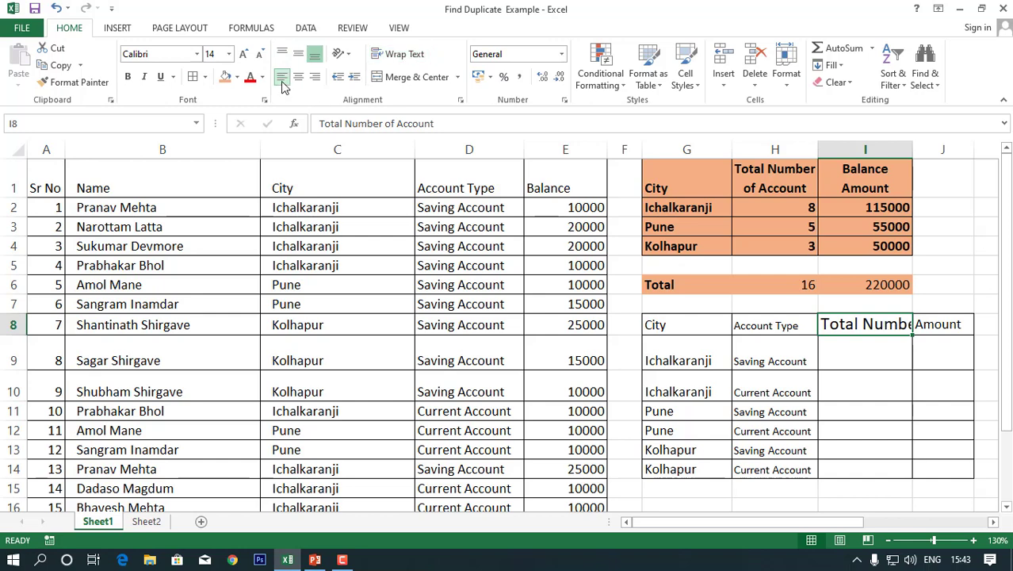
left_click(219, 57)
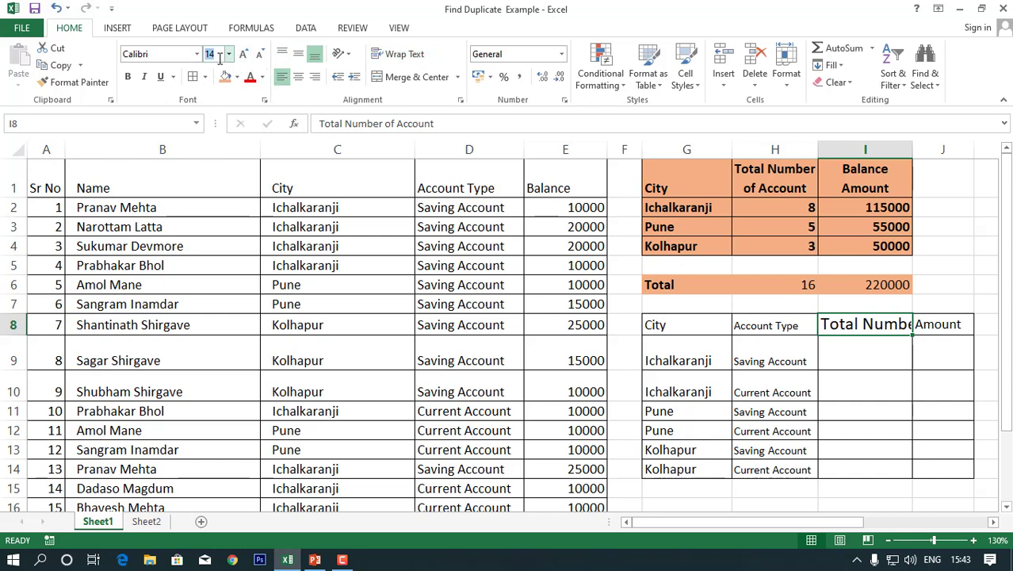
type("8")
key("Return")
Step: Save the workbook and insert a COUNTIFS function in I9 with C2:C17 as the first criteria range and G9 as its criterion
left_click(836, 356)
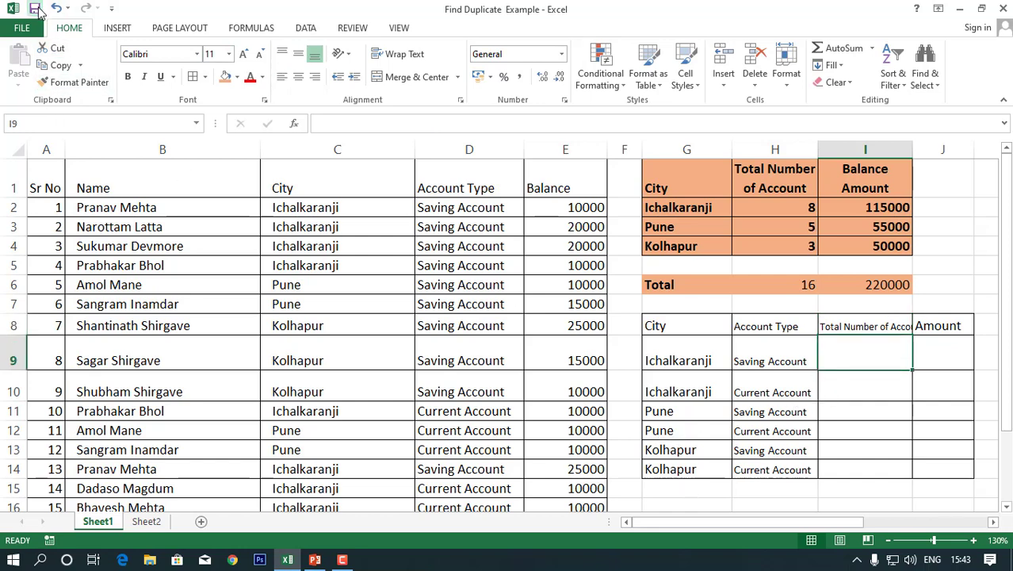
left_click(35, 9)
left_click(272, 32)
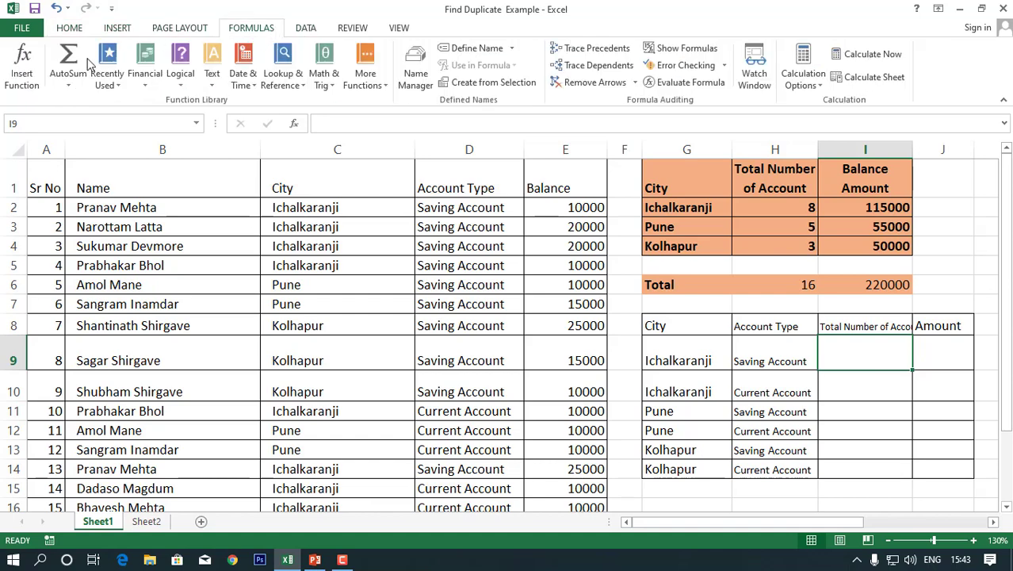
left_click(23, 65)
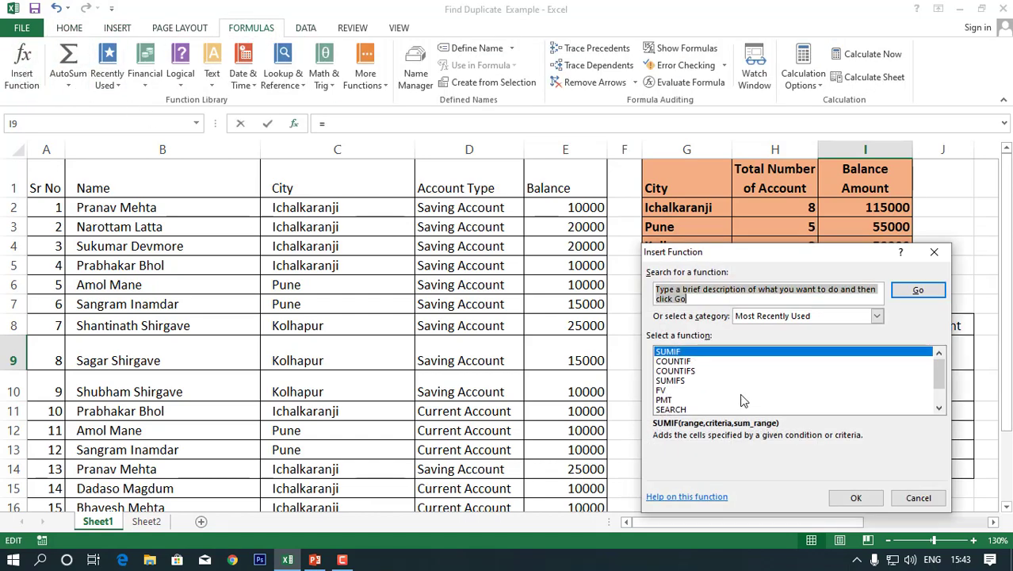
left_click(677, 371)
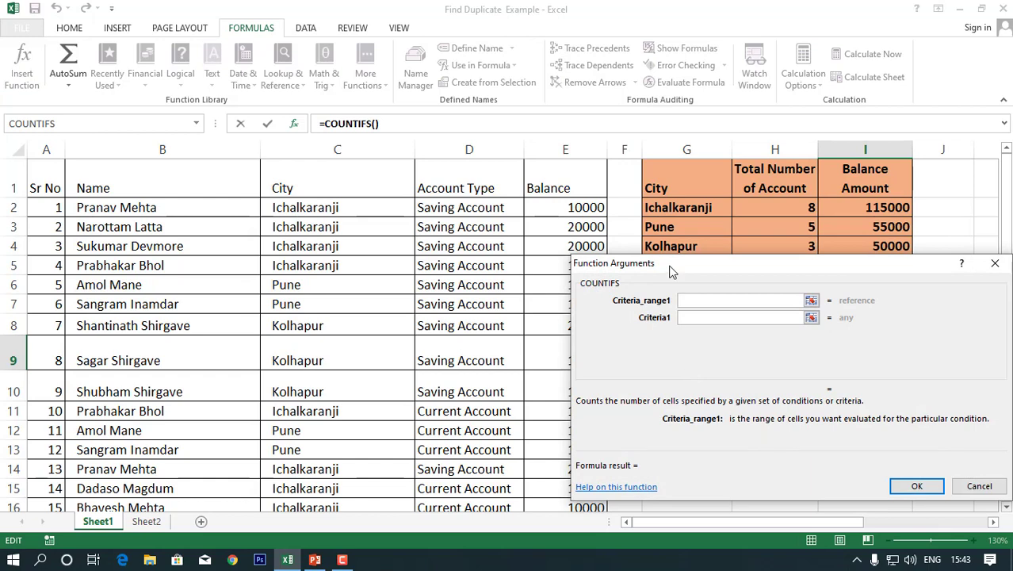
left_click_drag(675, 274, 809, 264)
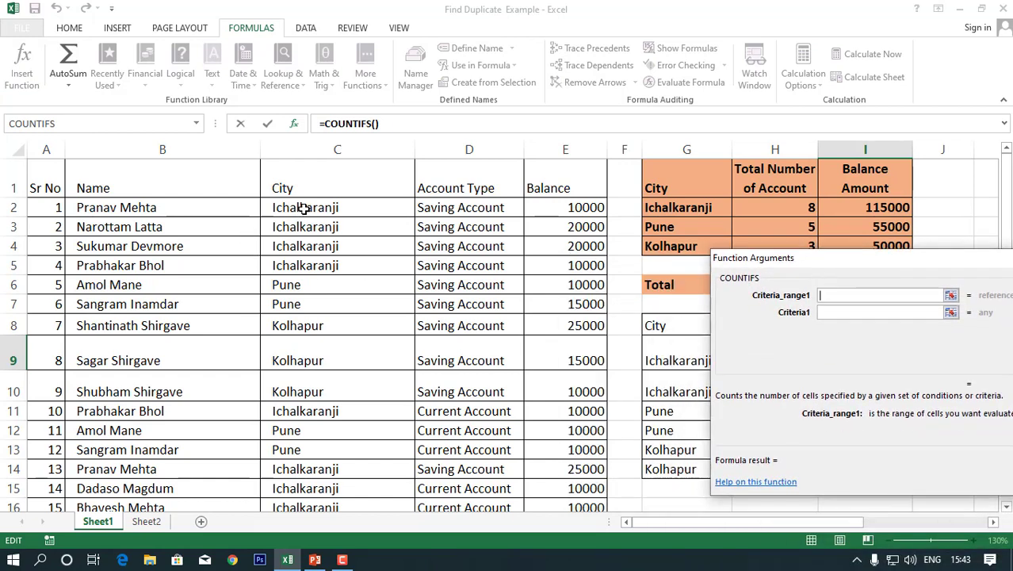
left_click_drag(304, 207, 327, 472)
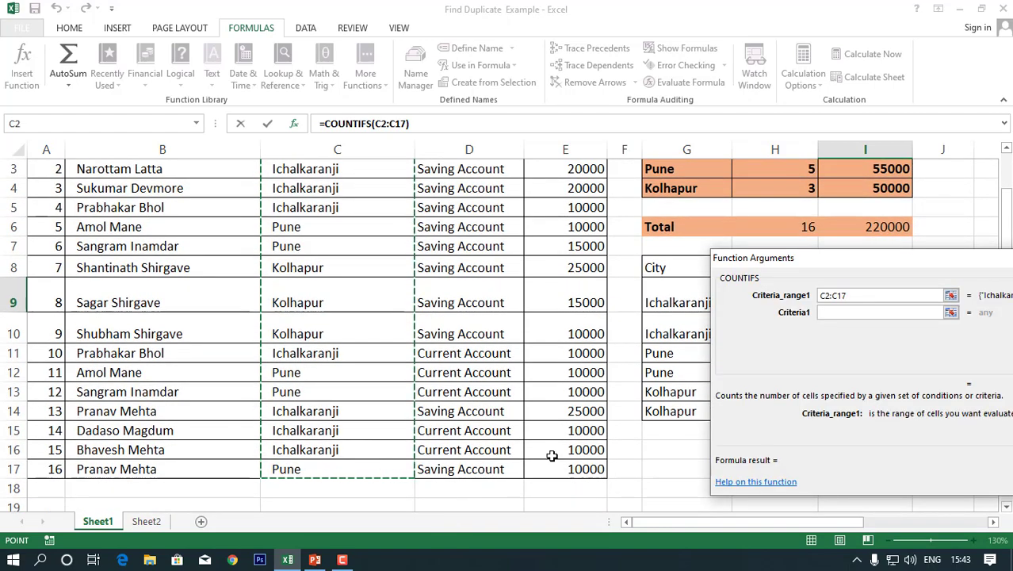
left_click(839, 312)
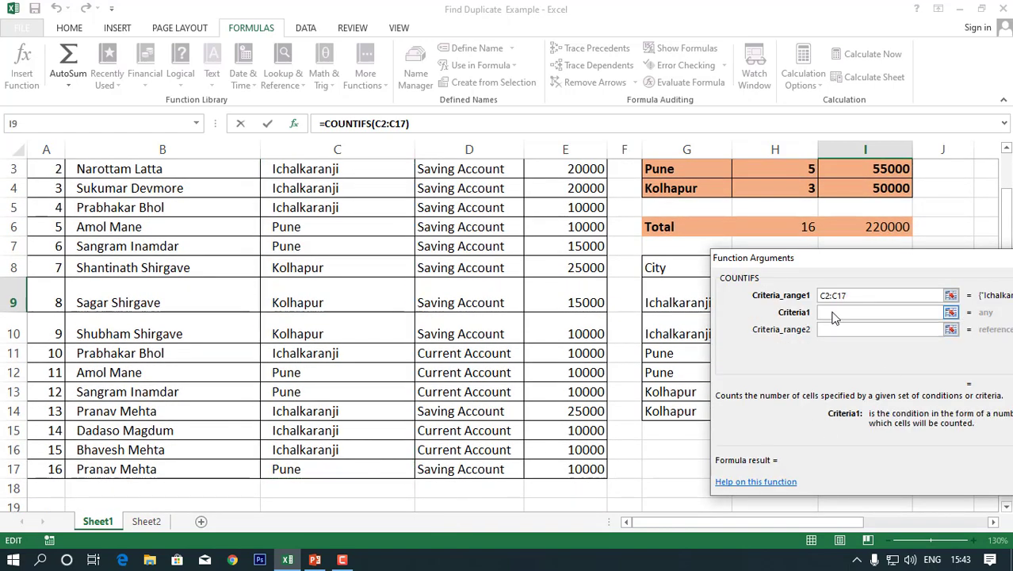
left_click(675, 300)
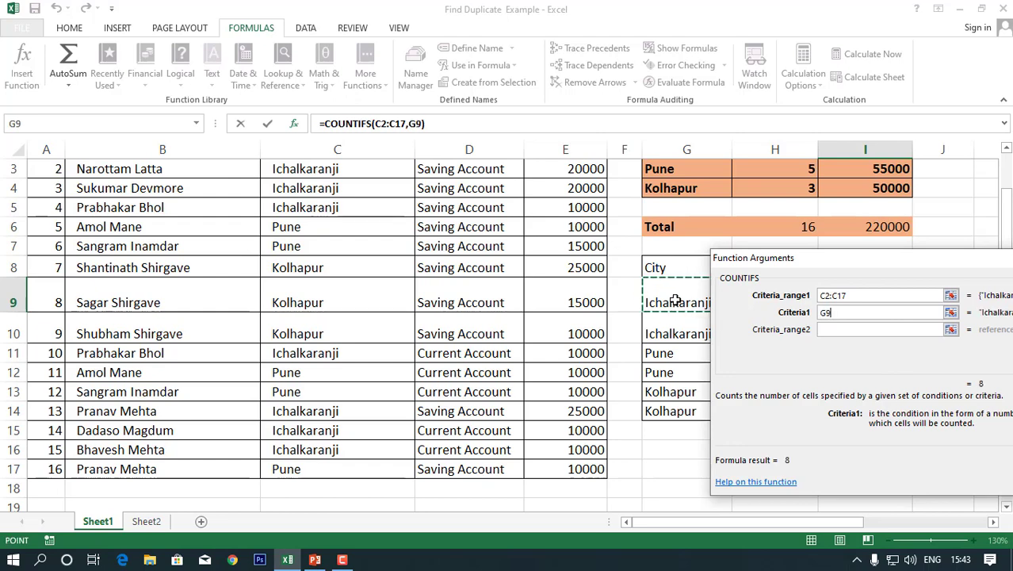
Step: Add D2:D17 as the second COUNTIFS criteria range with H9 as its criterion, and confirm the function
left_click(832, 329)
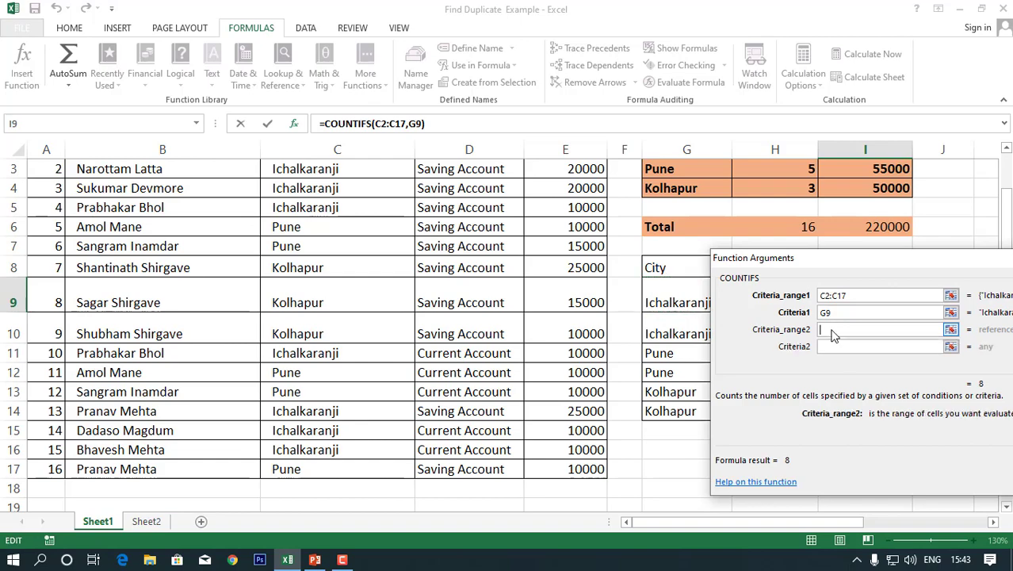
scroll(450, 198, "up", 1)
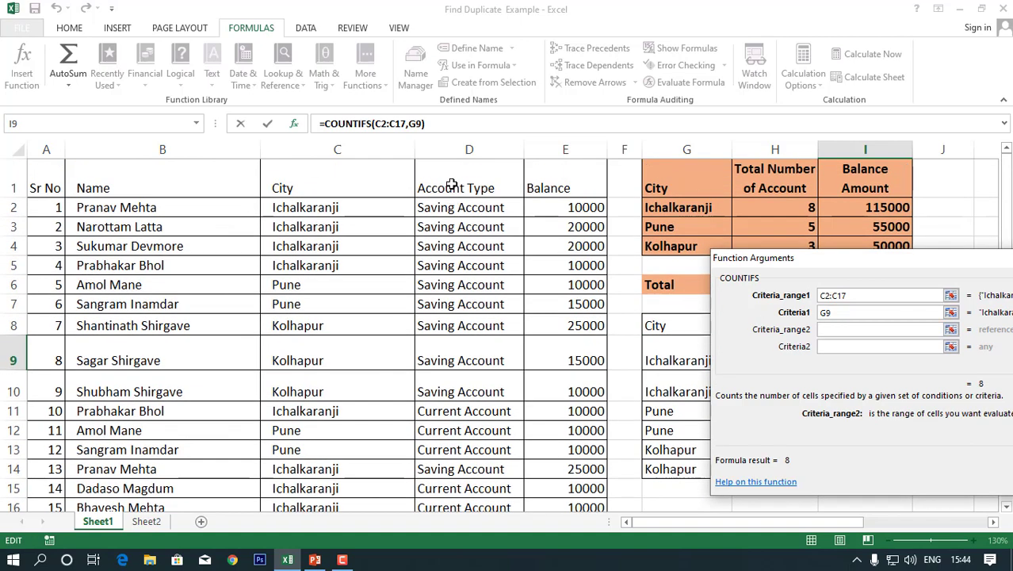
left_click_drag(449, 210, 479, 469)
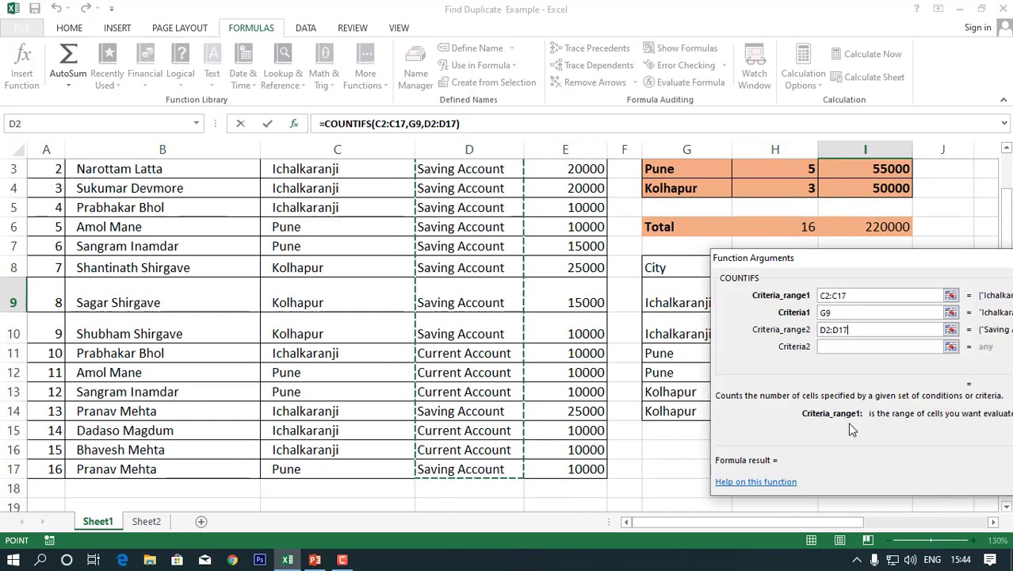
left_click(868, 348)
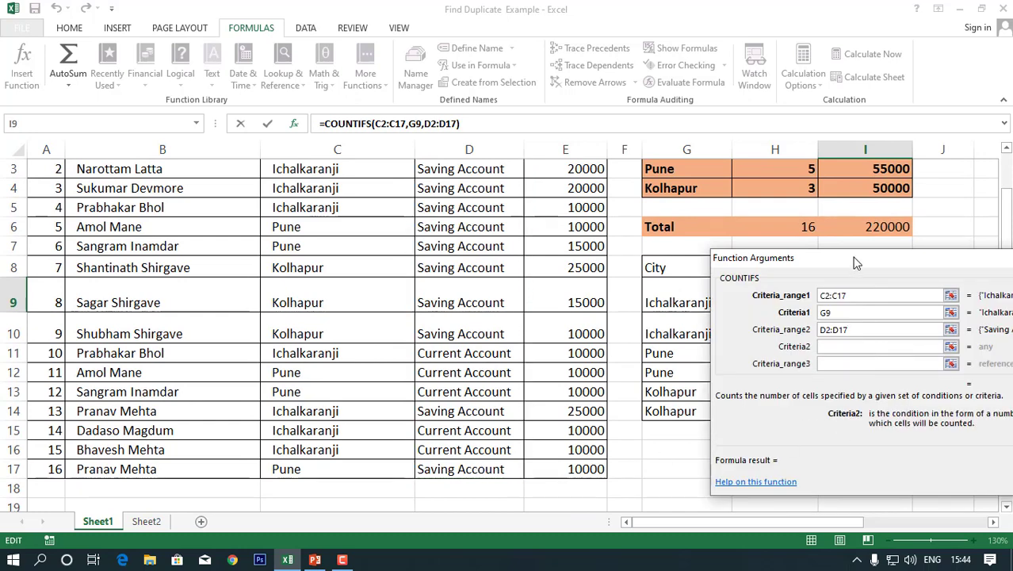
left_click_drag(856, 262, 793, 379)
left_click(777, 298)
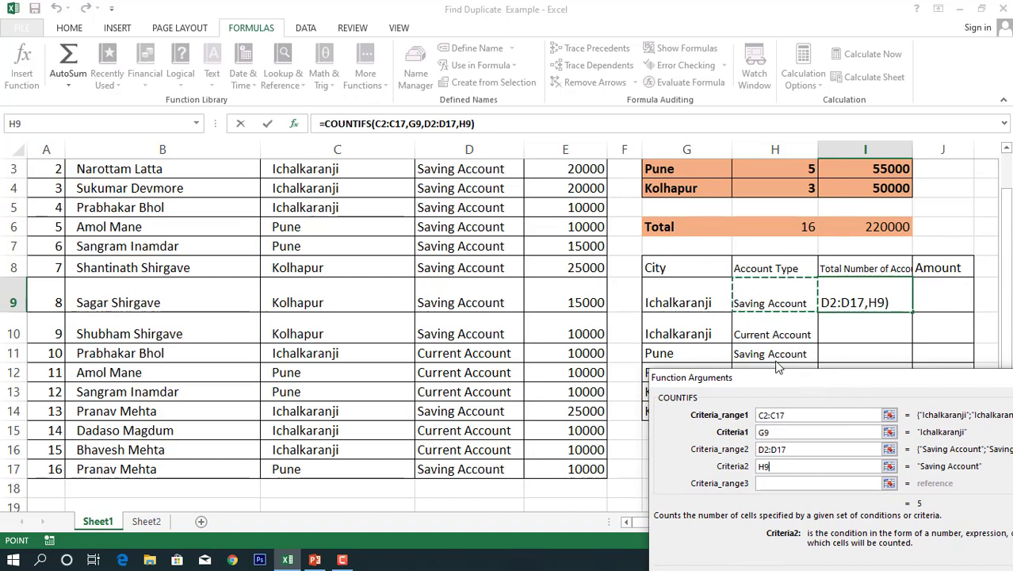
left_click_drag(806, 387, 383, 121)
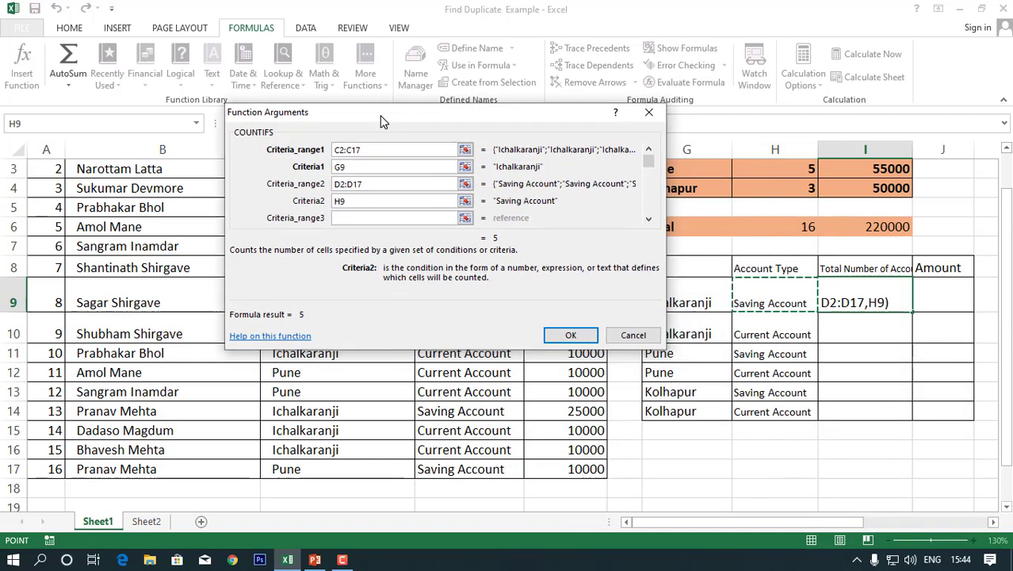
left_click(569, 337)
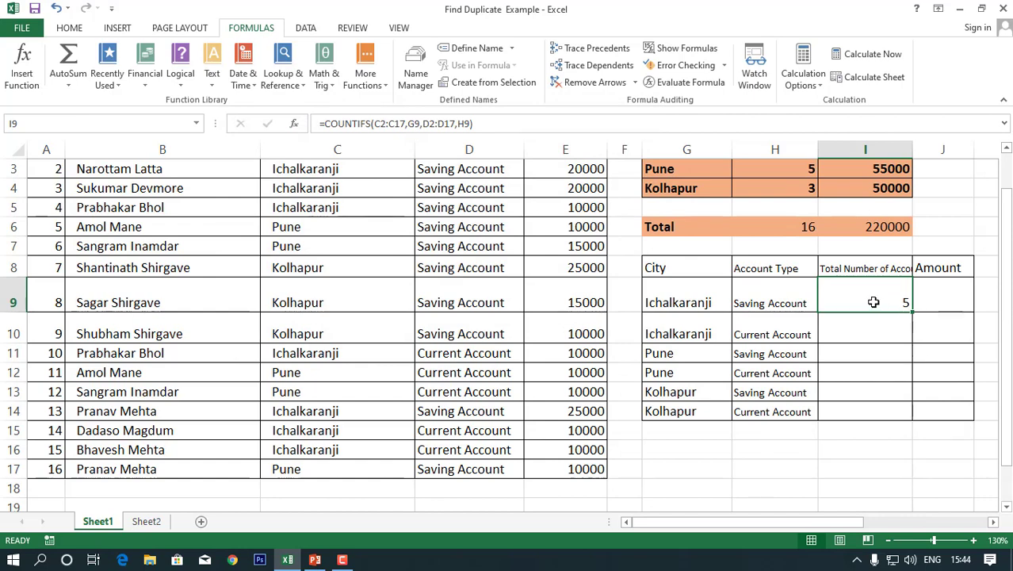
Step: Make both criteria ranges in the I9 formula absolute, as $C$2:$C$17 and $D$2:$D$17
left_click(378, 125)
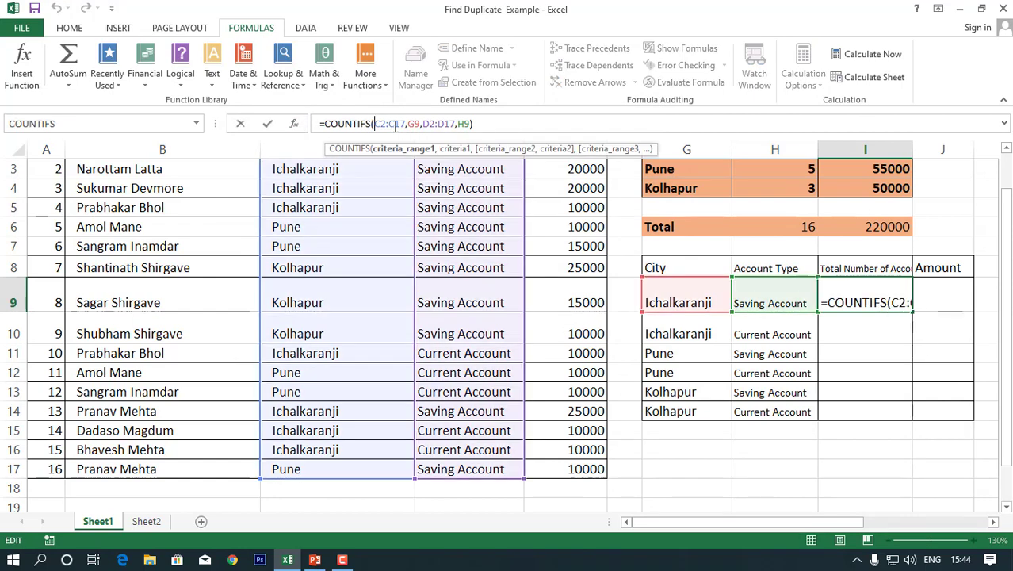
key("F4")
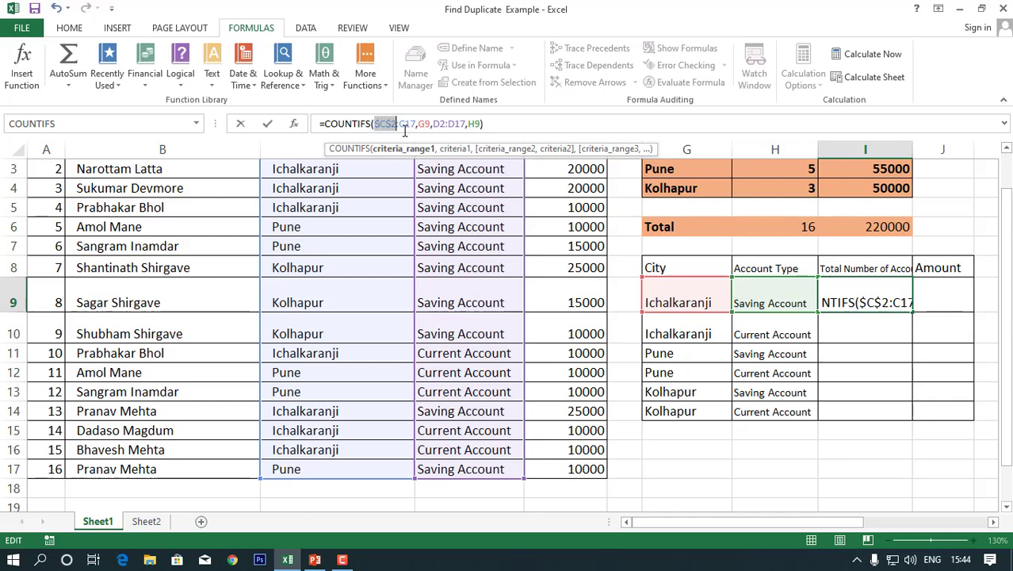
key("F4")
key("Right")
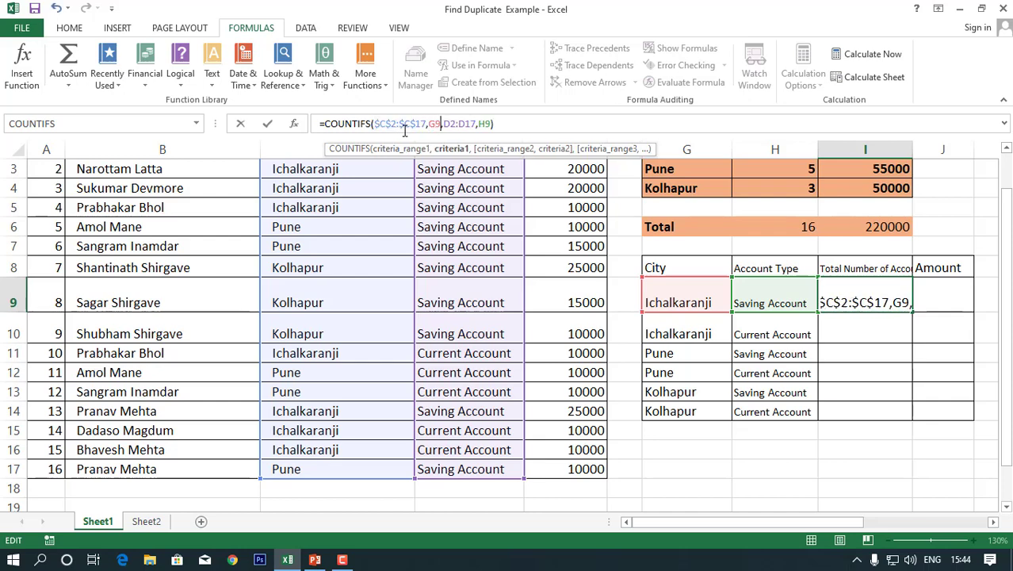
key("Right")
key("F4")
key("Right")
key("Right")
key("F4")
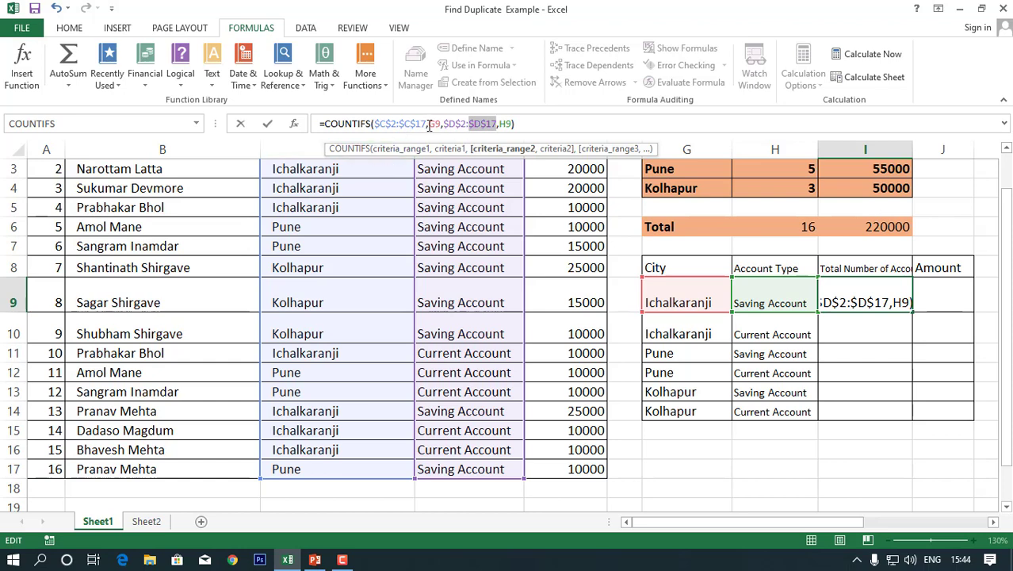
Step: Lock the columns of the two criteria in the I9 formula as $G9 and $H9, and confirm the formula
left_click(429, 125)
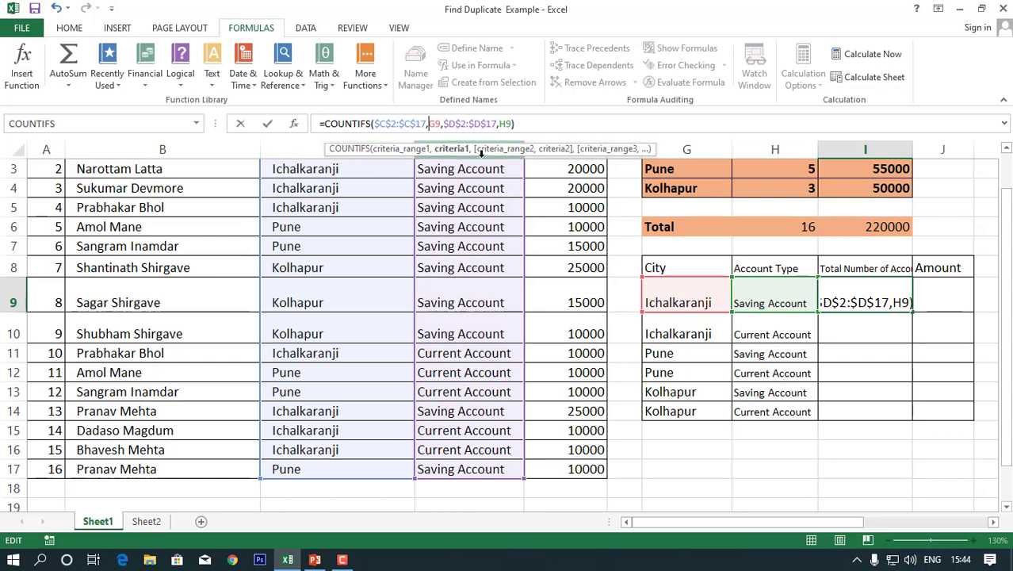
type("$")
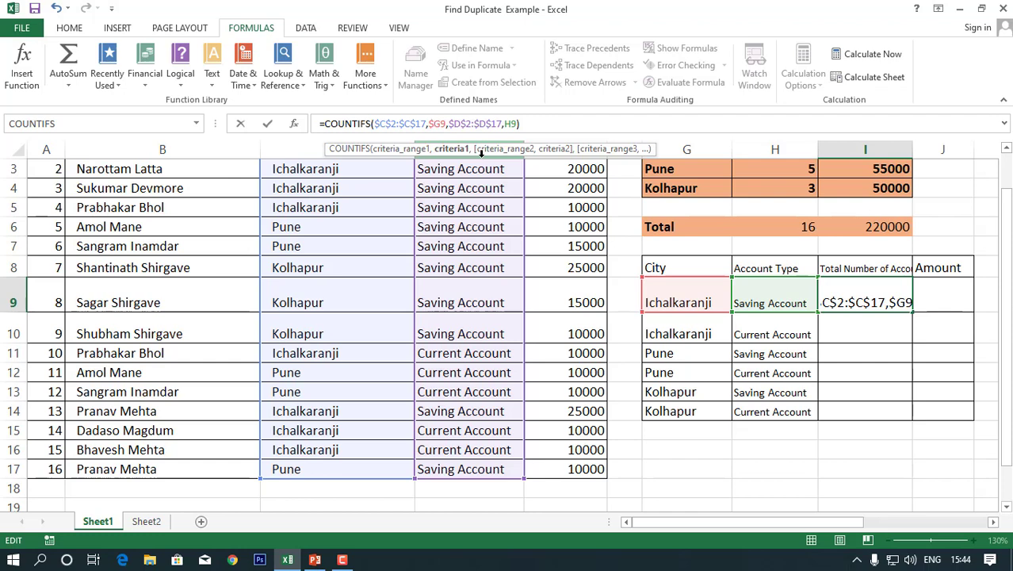
left_click(505, 125)
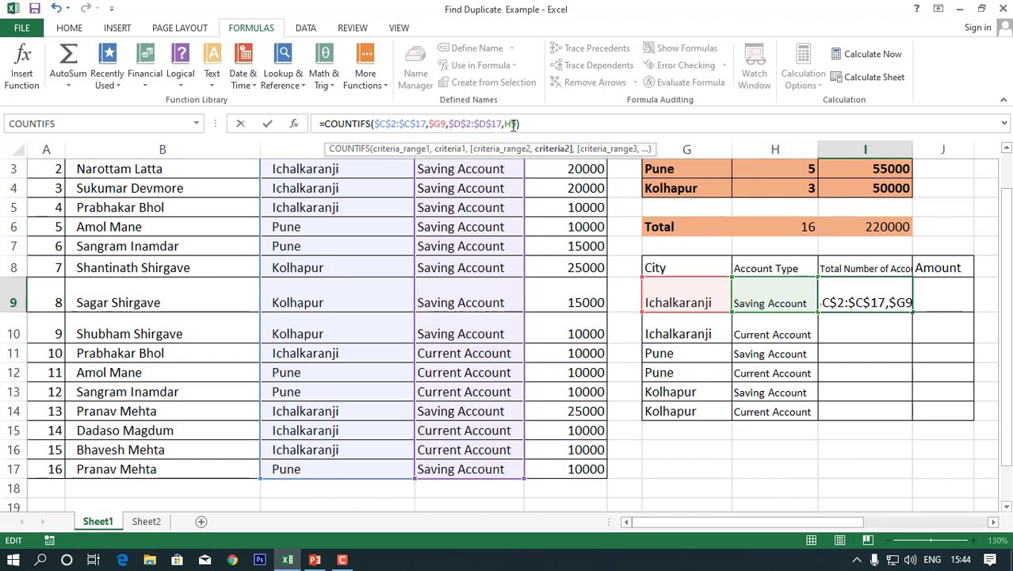
type("$")
key("Return")
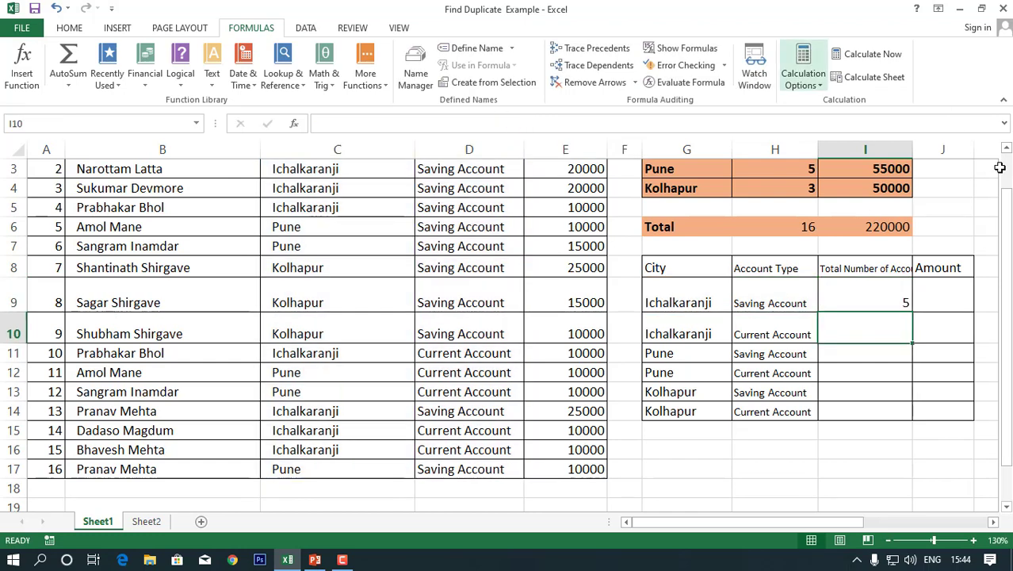
Step: Fill the COUNTIFS formula from I9 down to I14 and add an AutoSum total of I9:I15 in I16
left_click(909, 308)
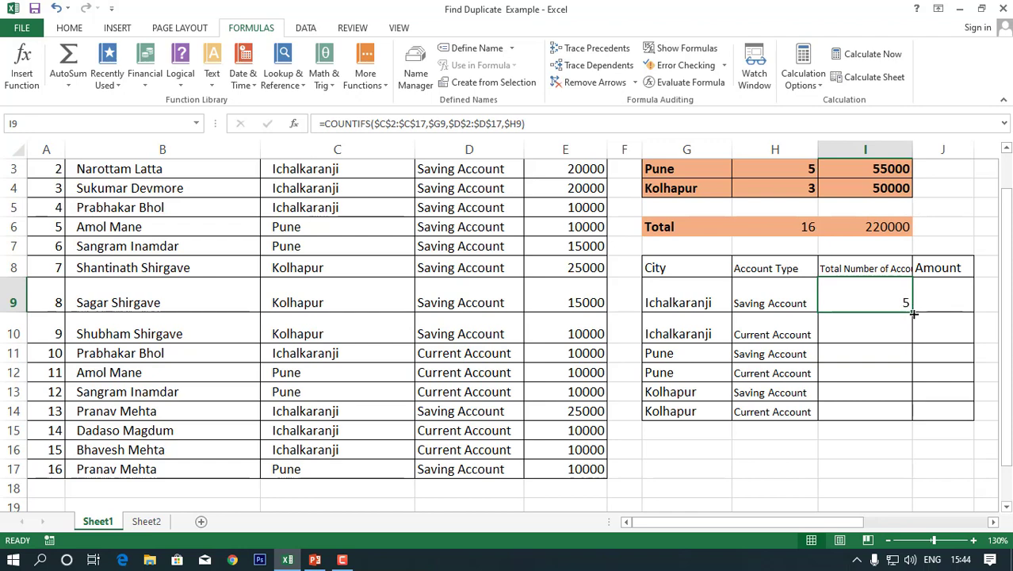
left_click_drag(913, 313, 900, 414)
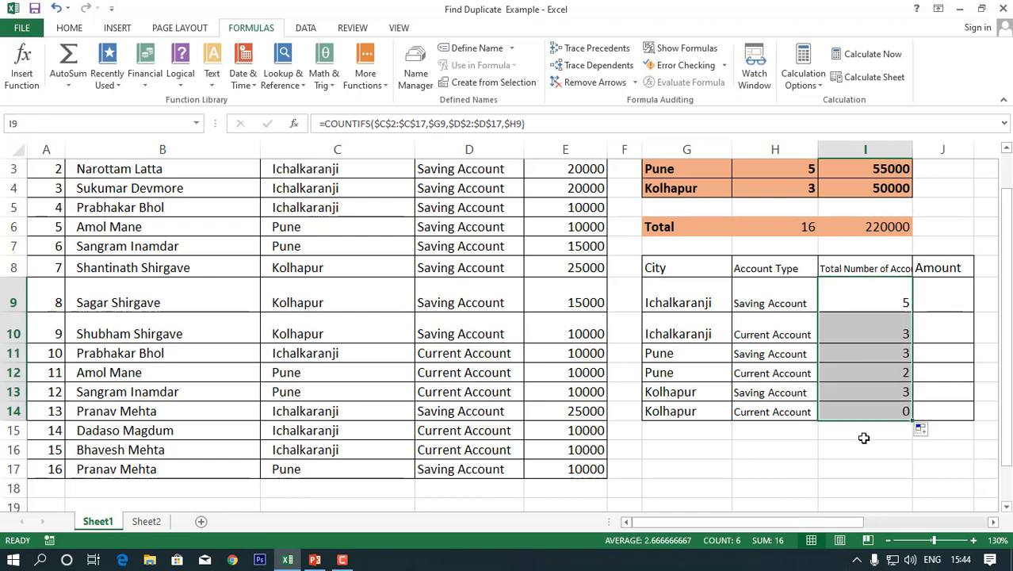
left_click(862, 446)
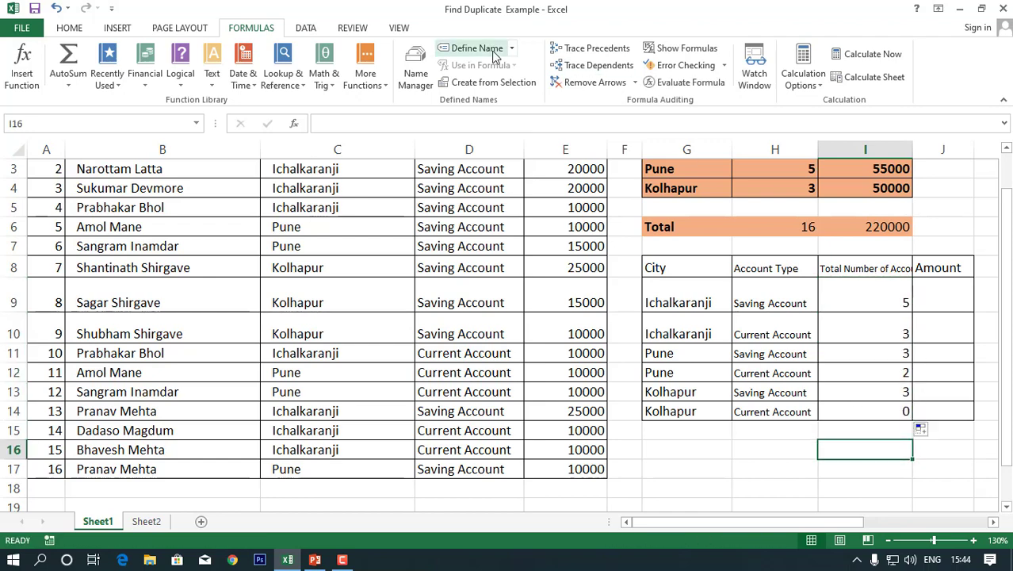
left_click(67, 58)
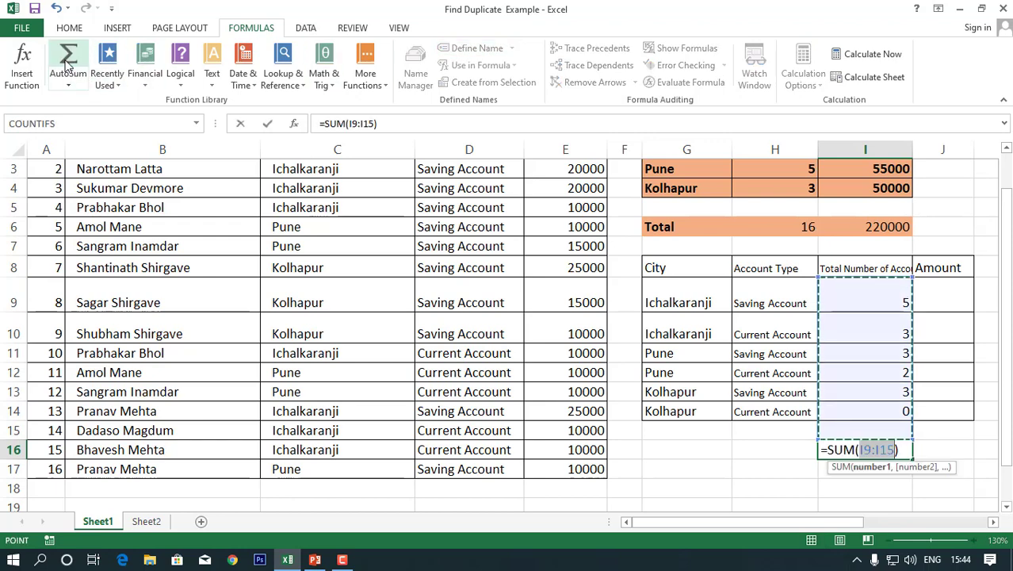
key("Return")
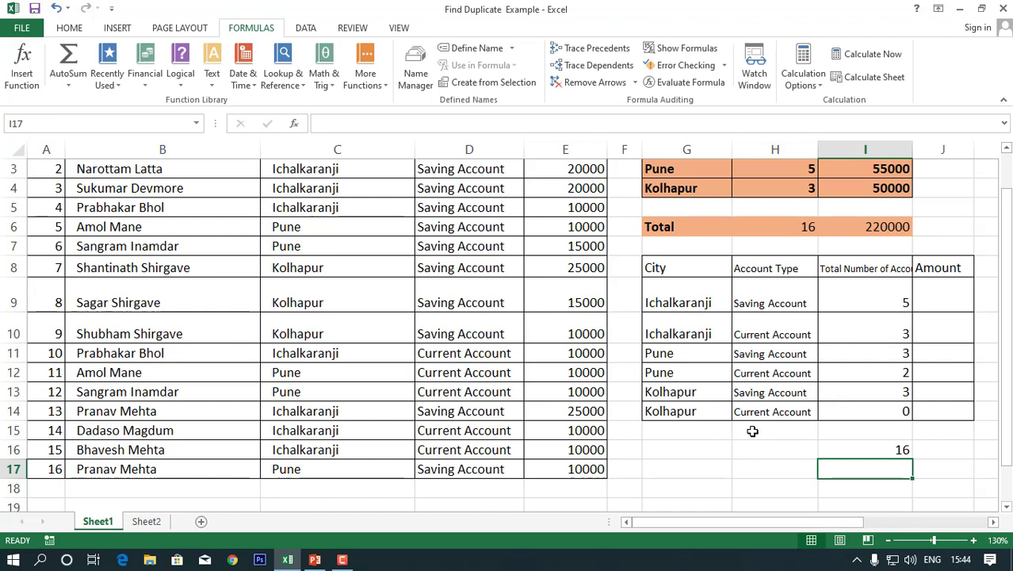
Step: Insert a SUMIFS function in J9 with E2:E17 as the sum range
left_click(933, 290)
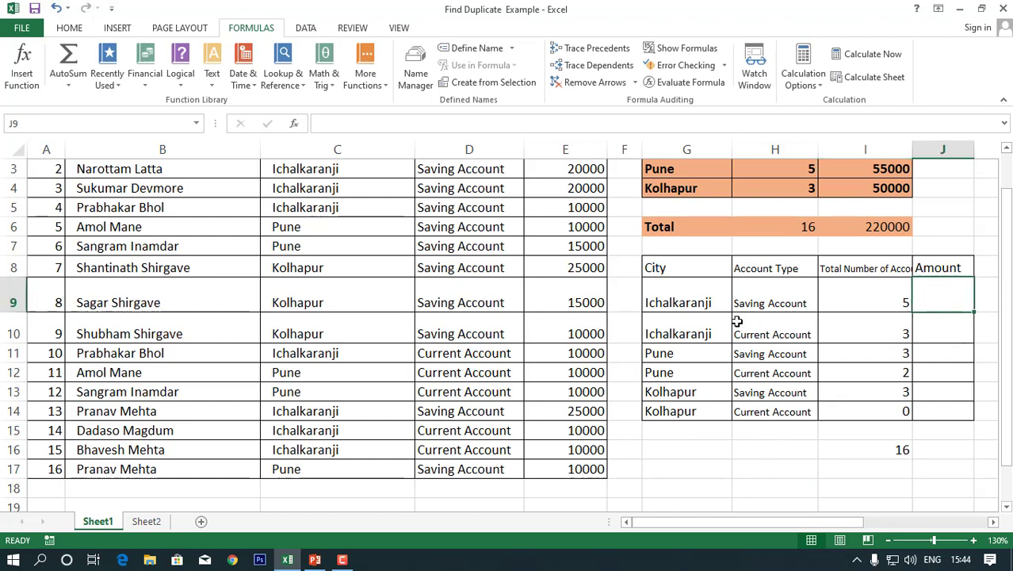
left_click(881, 298)
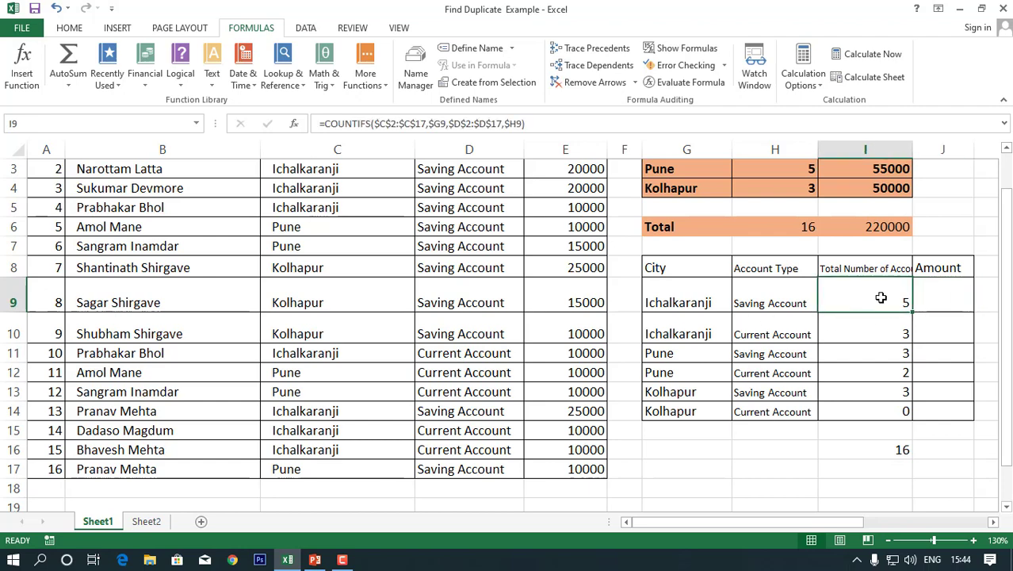
left_click(928, 298)
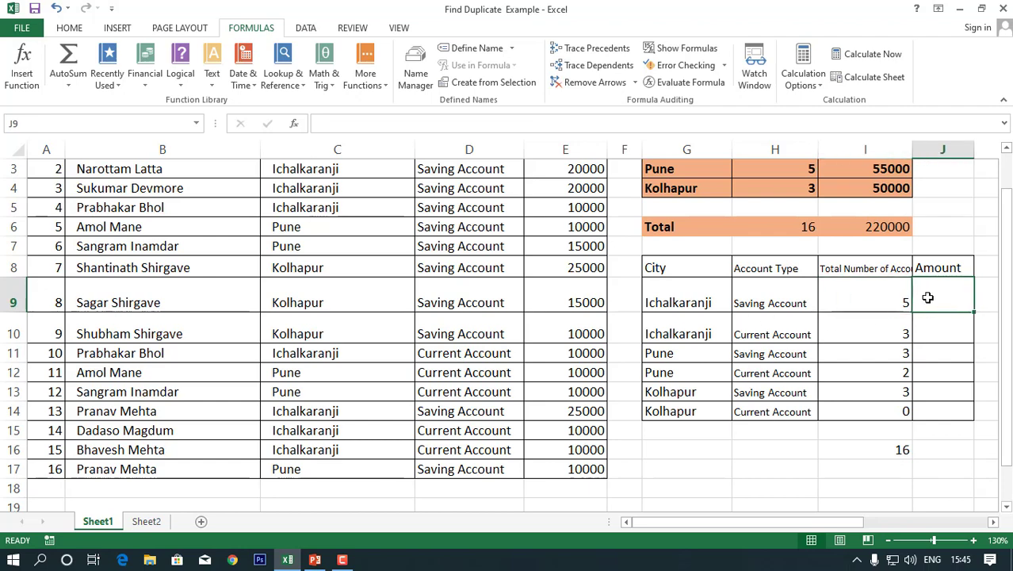
left_click(21, 64)
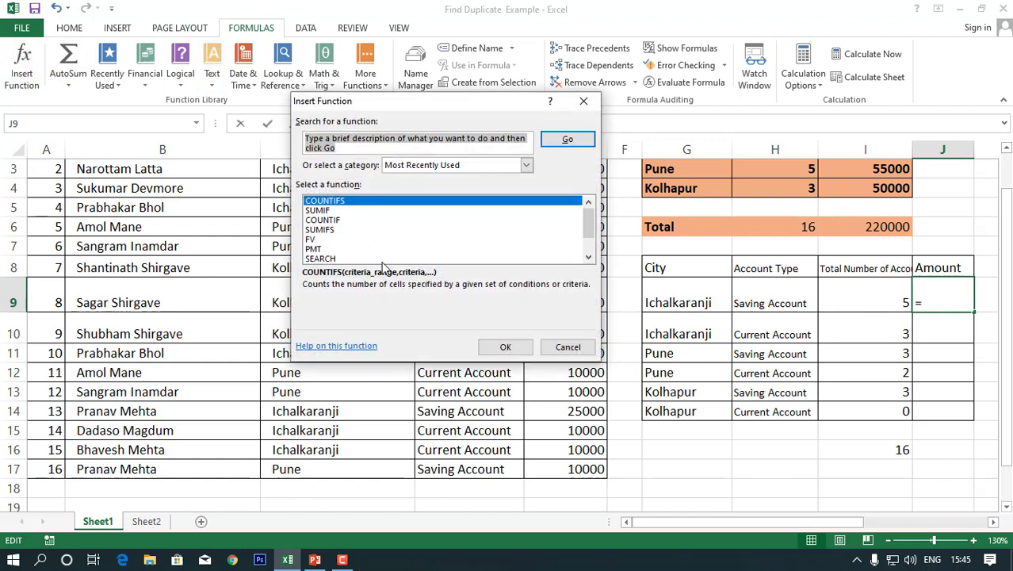
double_click(322, 230)
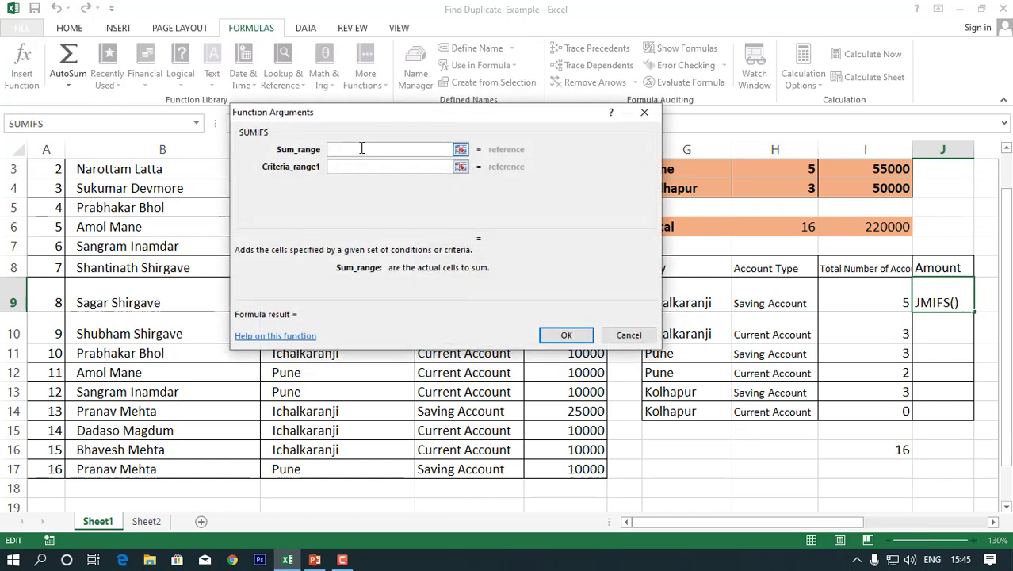
left_click_drag(375, 120, 170, 106)
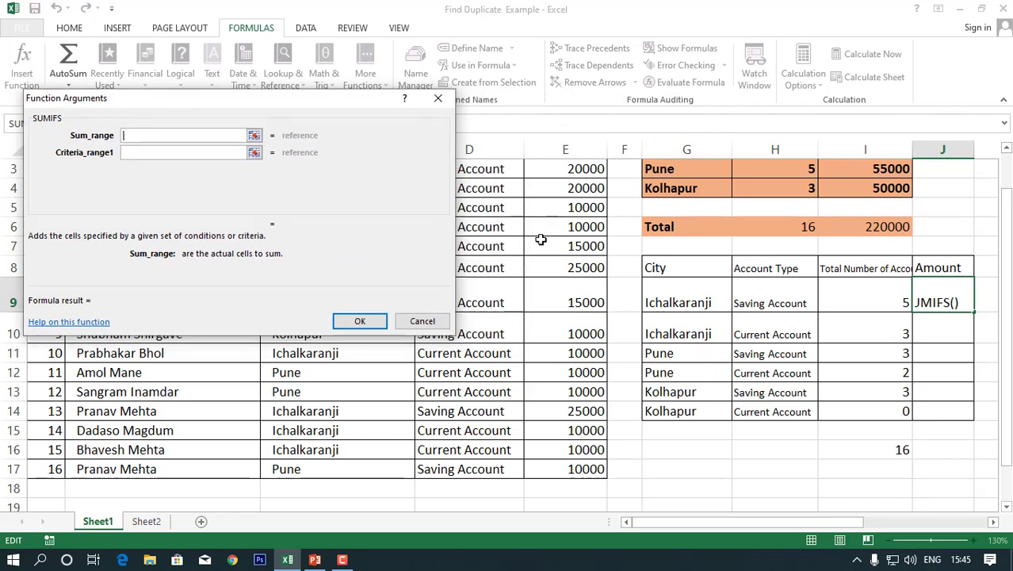
scroll(541, 238, "up", 1)
left_click_drag(551, 211, 578, 462)
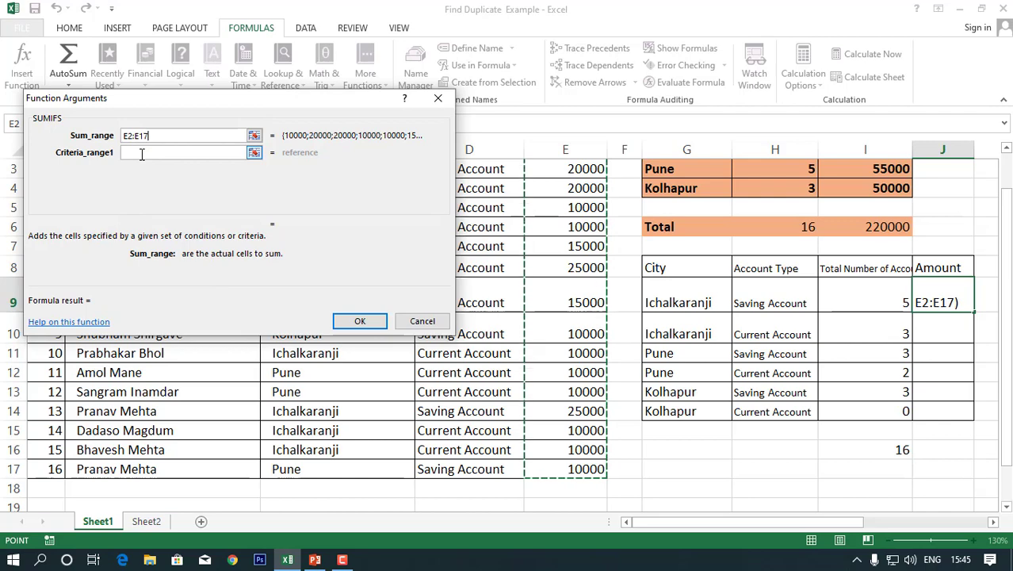
Step: Set C2:C17 as the first SUMIFS criteria range with G9 as its criterion
left_click(142, 153)
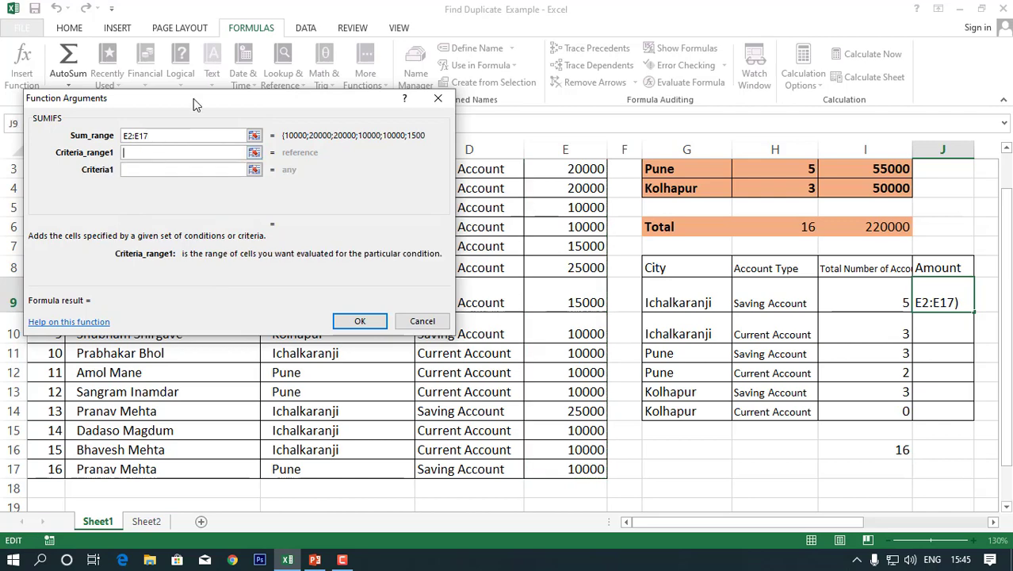
left_click_drag(199, 100, 675, 173)
scroll(316, 274, "up", 1)
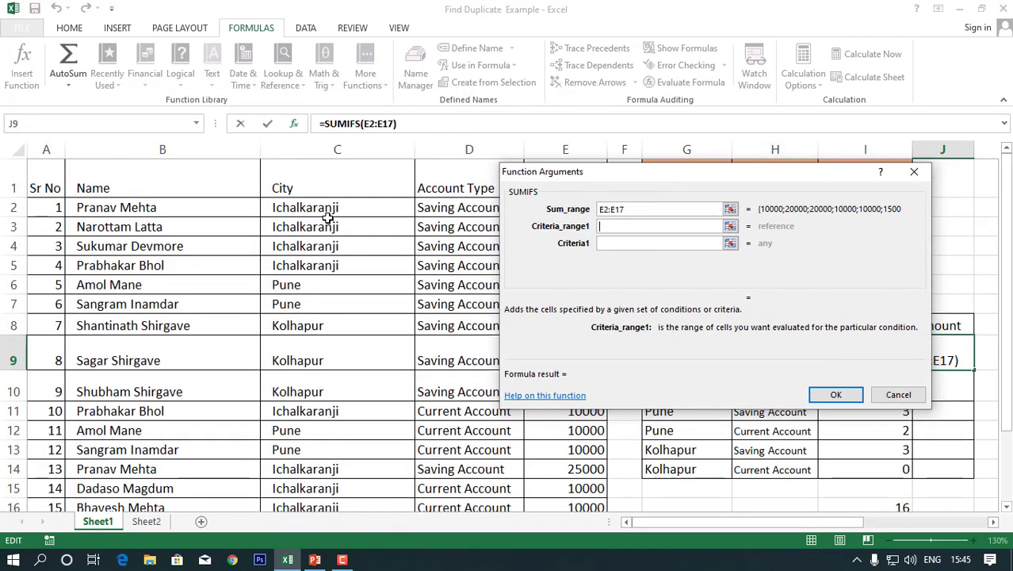
left_click_drag(332, 200, 332, 469)
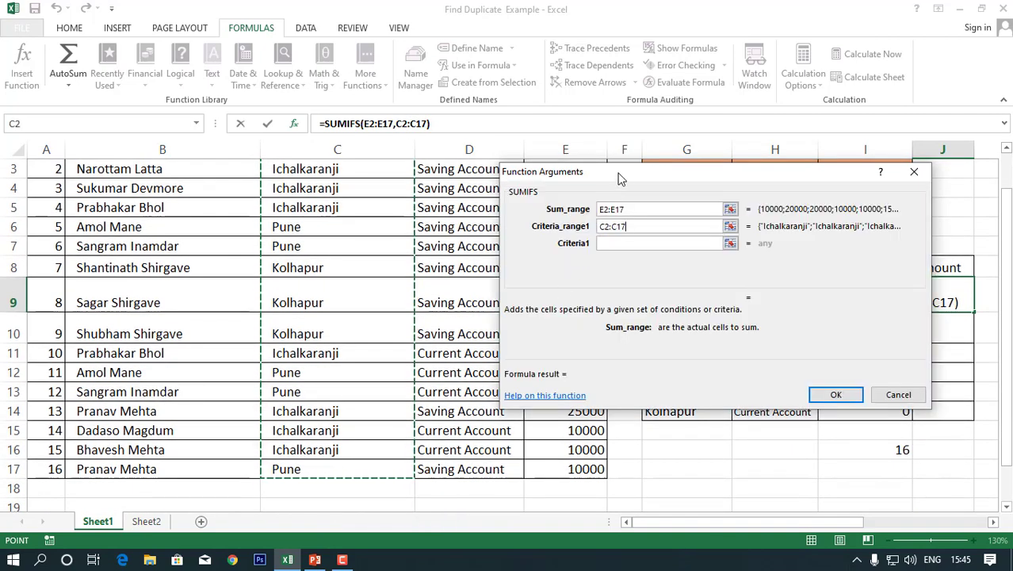
left_click_drag(595, 174, 272, 122)
left_click(312, 195)
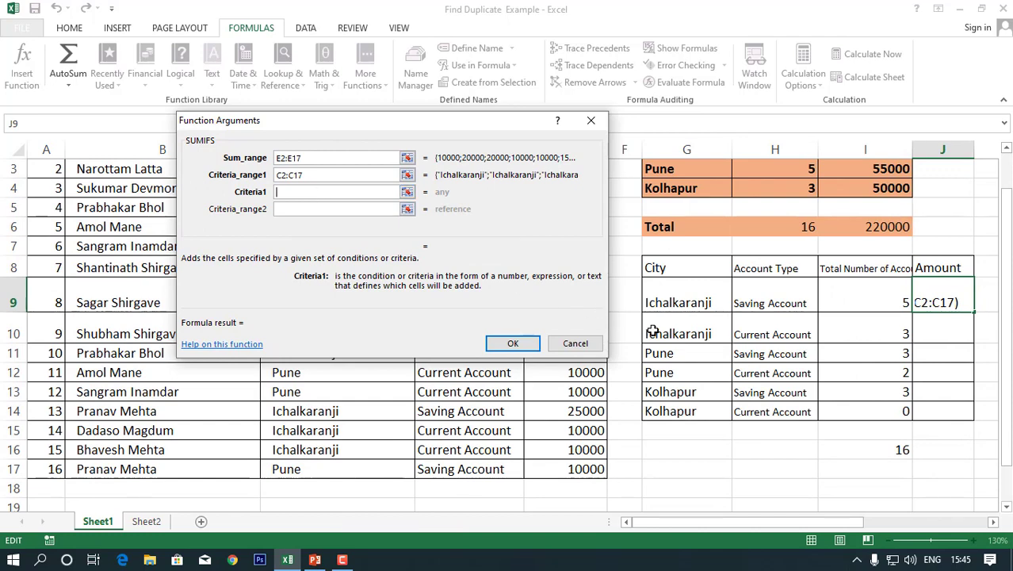
left_click(669, 300)
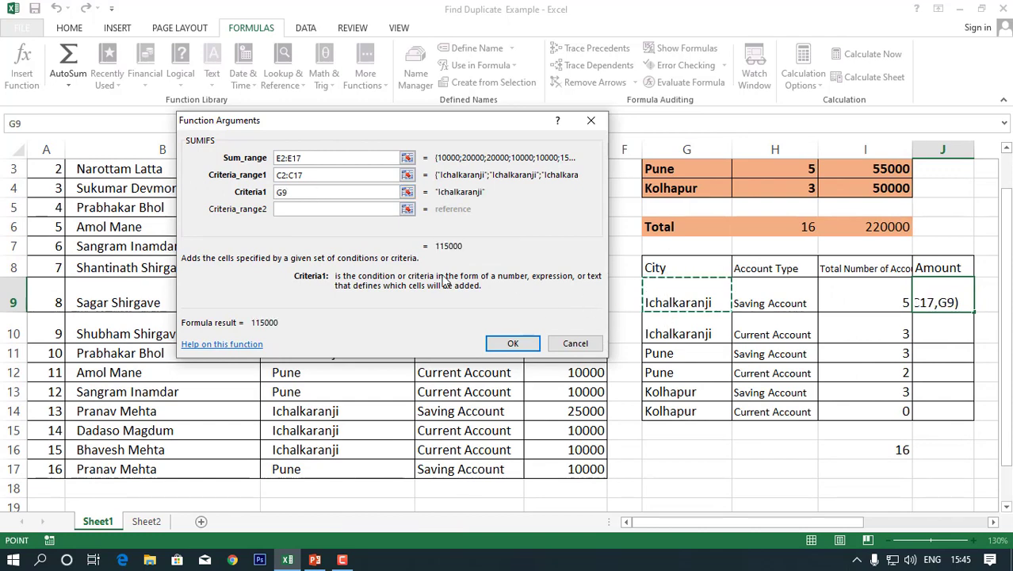
Step: Add D2:D17 as the second SUMIFS criteria range with H9 as its criterion, and confirm the function
left_click(380, 206)
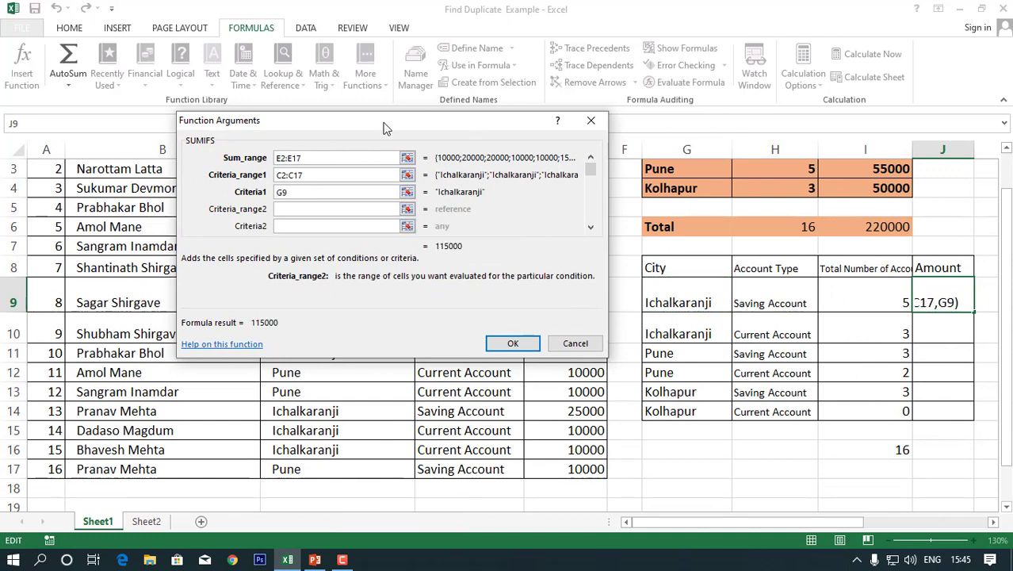
left_click_drag(386, 130, 771, 143)
scroll(504, 203, "up", 1)
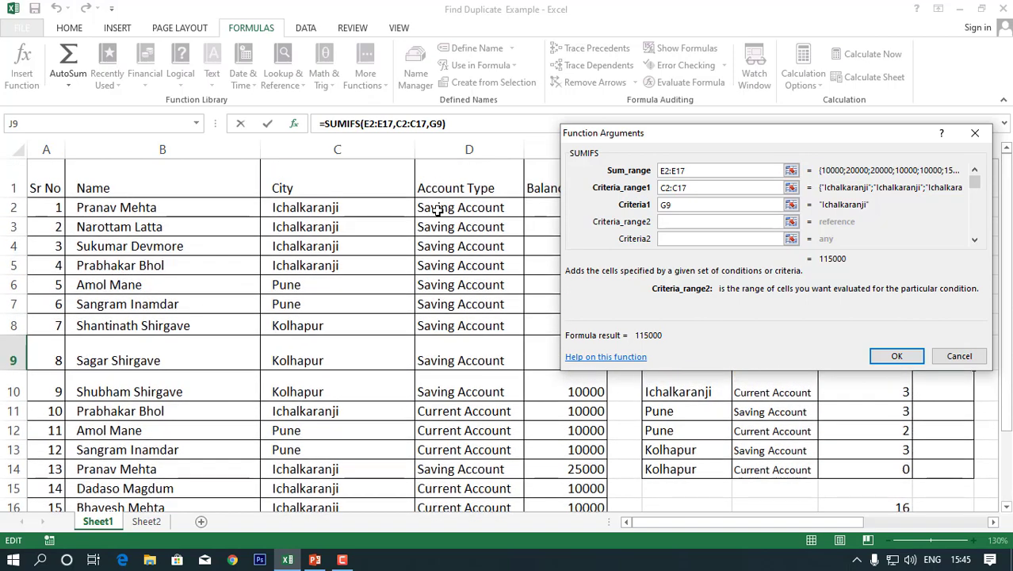
left_click_drag(432, 202, 484, 461)
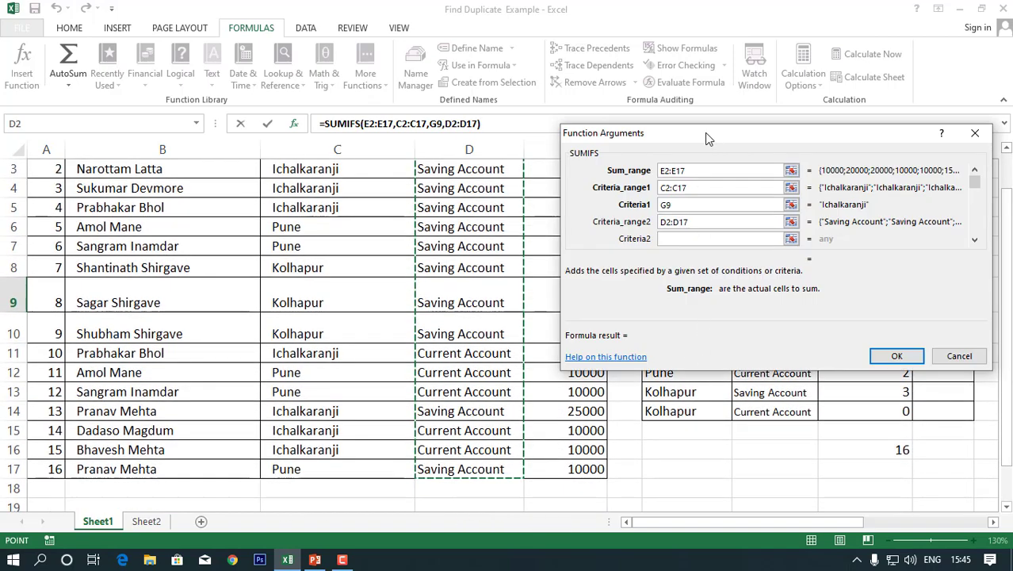
left_click_drag(704, 133, 281, 110)
left_click(255, 218)
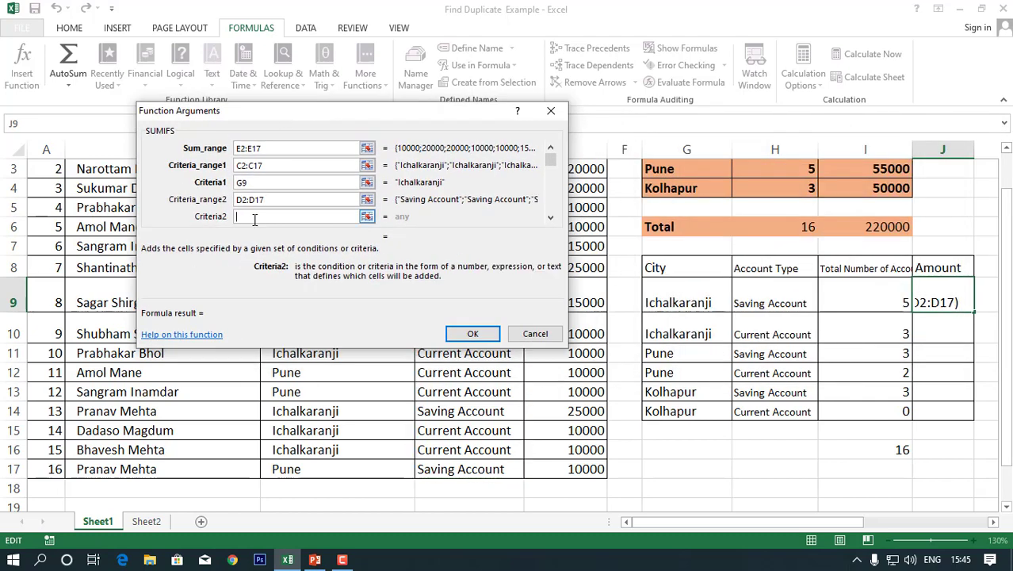
left_click(758, 299)
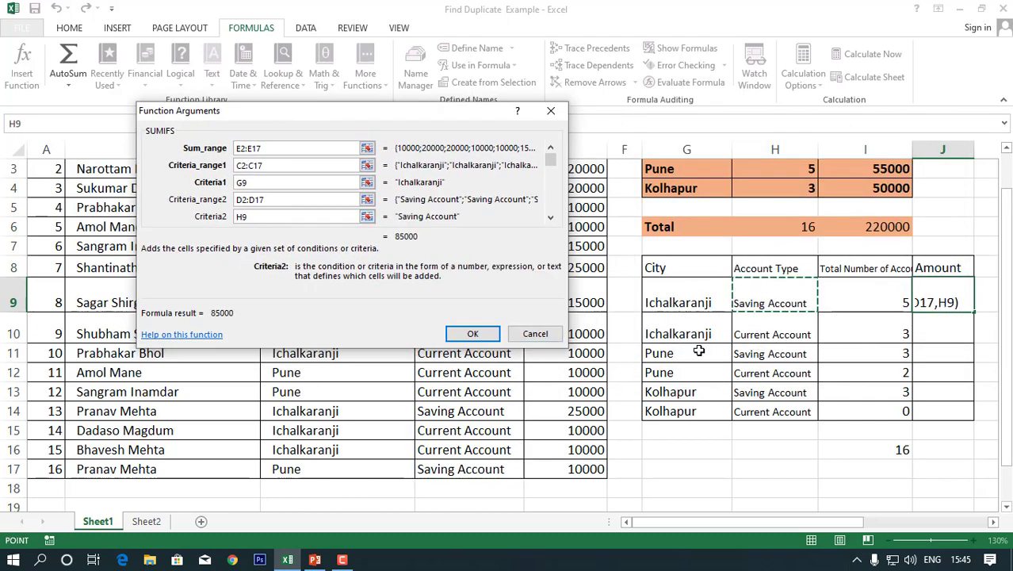
left_click(474, 333)
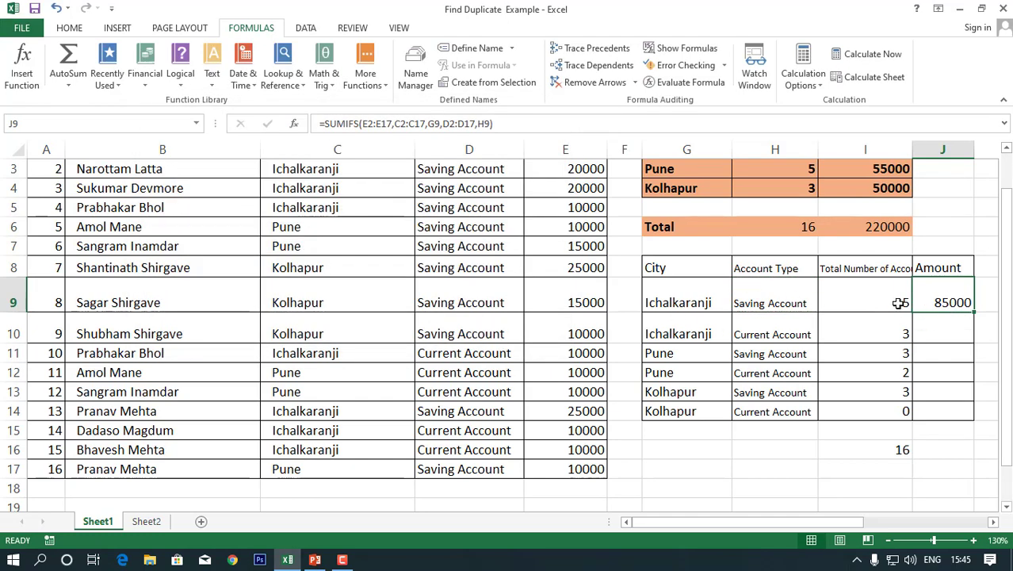
Step: Try filling the relative SUMIFS formula from J9 down to J14, and undo the fill
left_click_drag(975, 315, 973, 420)
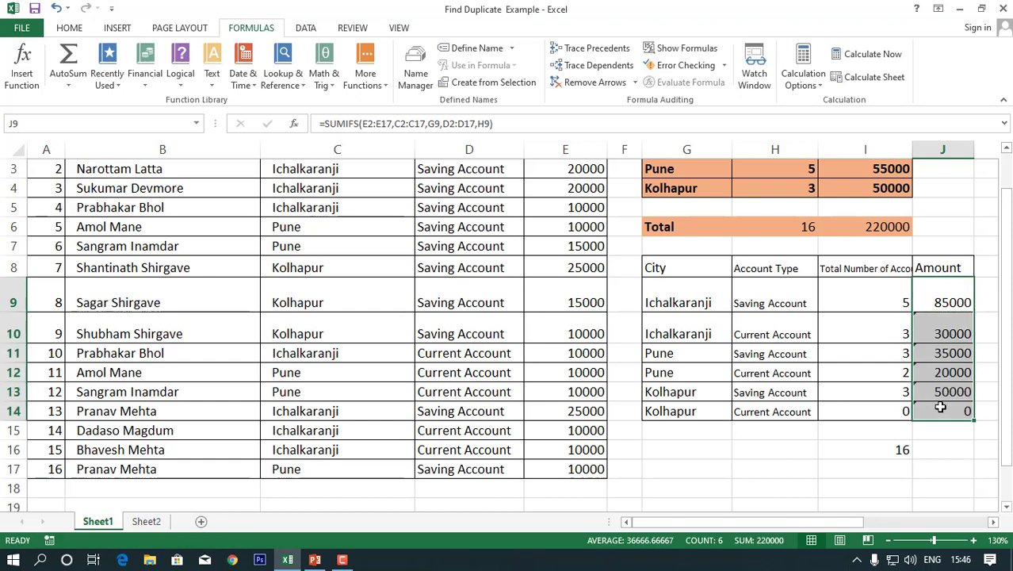
key("ctrl+z")
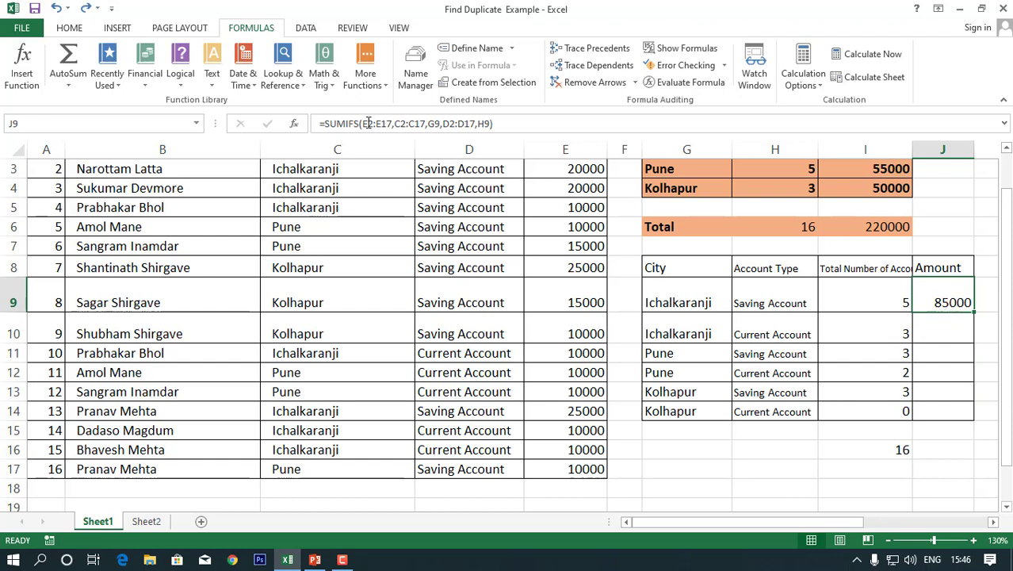
Step: Make the three ranges in the J9 formula absolute, as $E$2:$E$17, $C$2:$C$17 and $D$2:$D$17
left_click(366, 124)
key("F4")
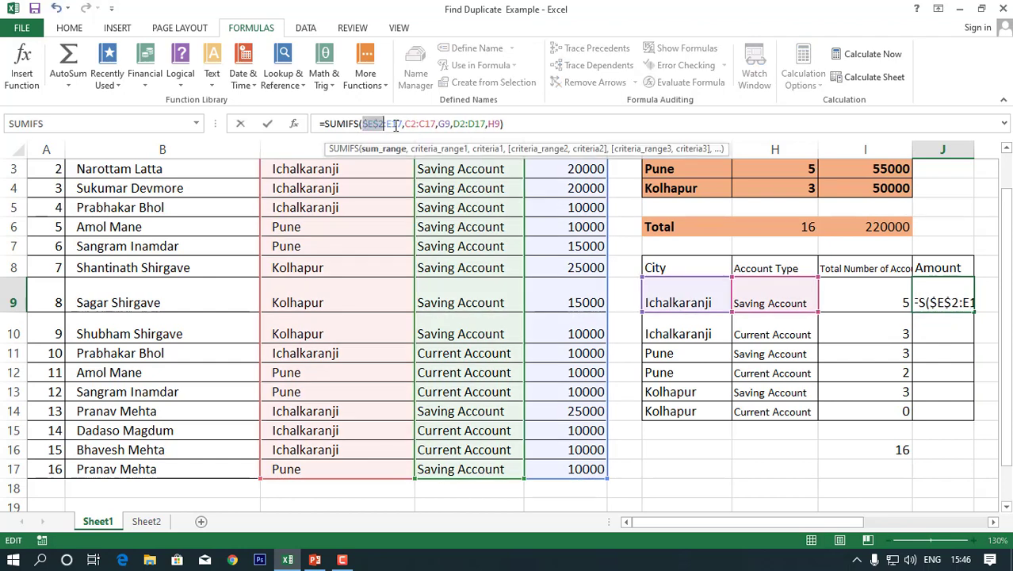
left_click(394, 124)
key("F4")
left_click(438, 123)
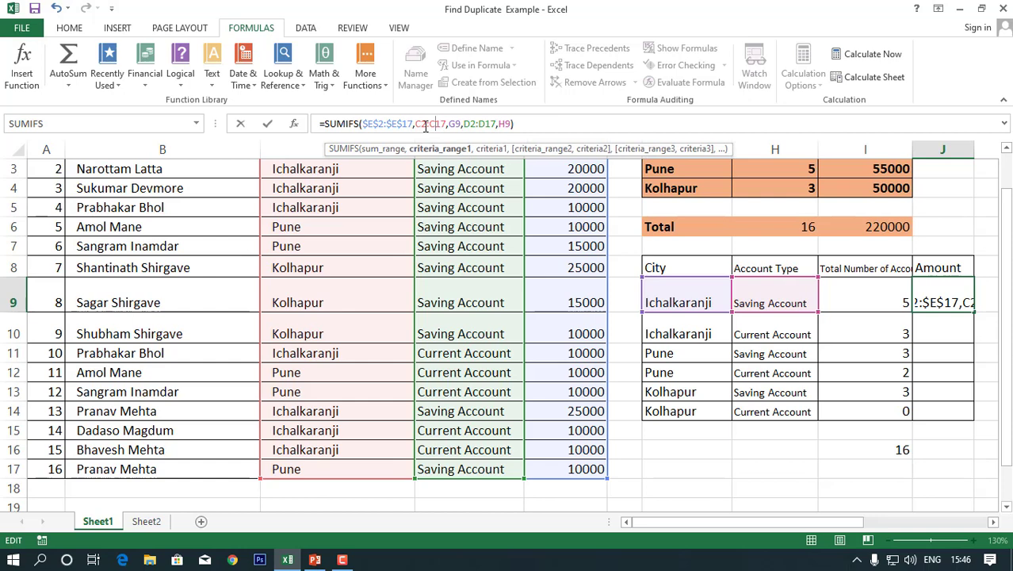
key("F4")
left_click(443, 123)
key("F4")
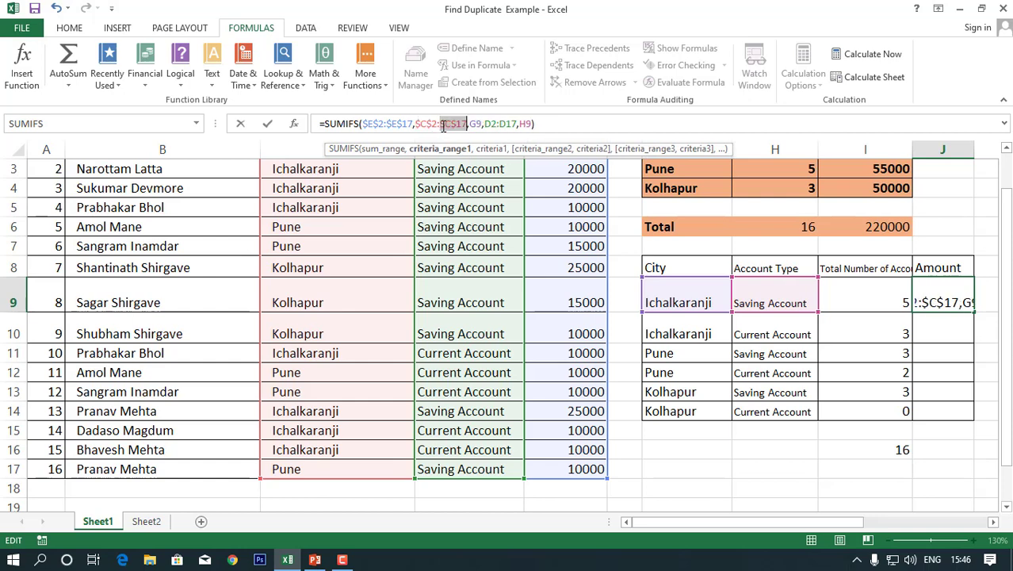
left_click(493, 124)
key("F4")
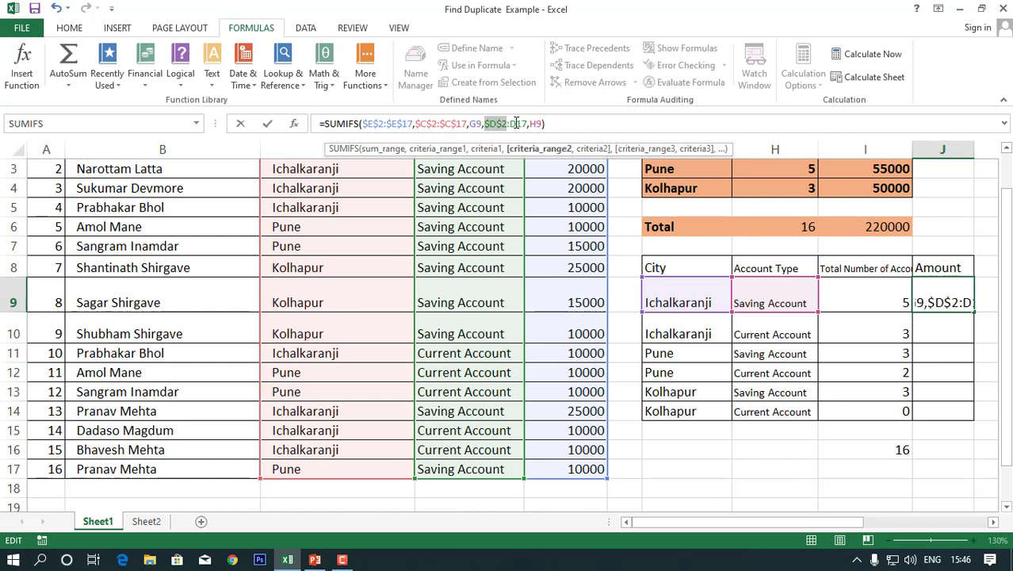
left_click(516, 124)
key("F4")
Step: Lock the columns of the two criteria in the J9 formula as $G9 and $H9, and confirm the formula
left_click(475, 124)
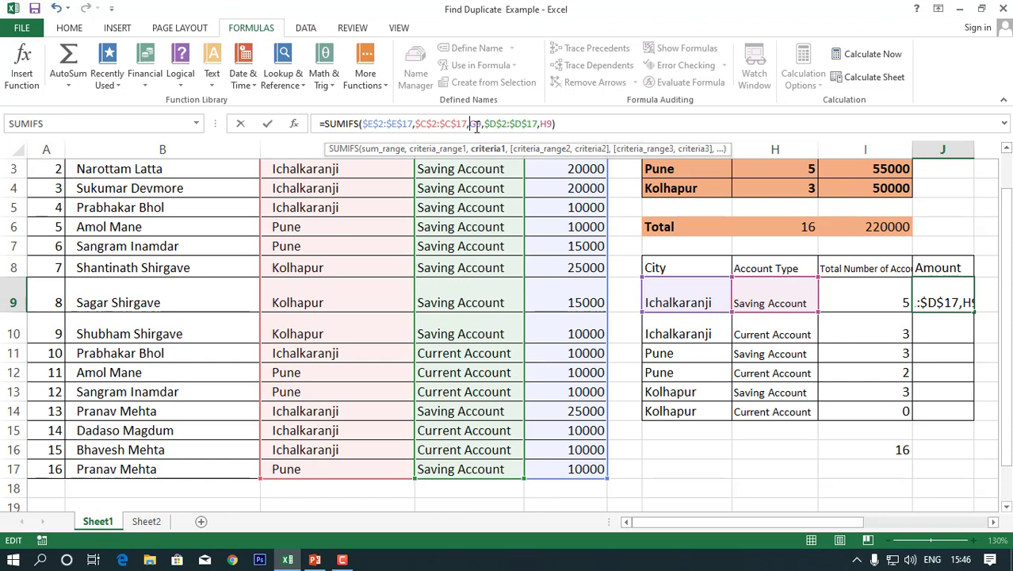
key("Left")
type("$")
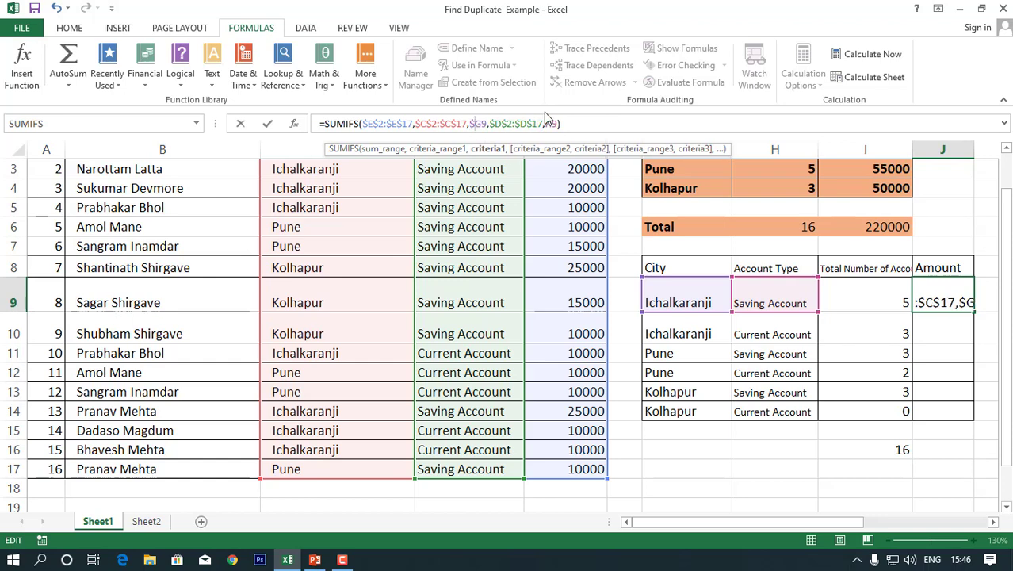
left_click(546, 124)
type("$")
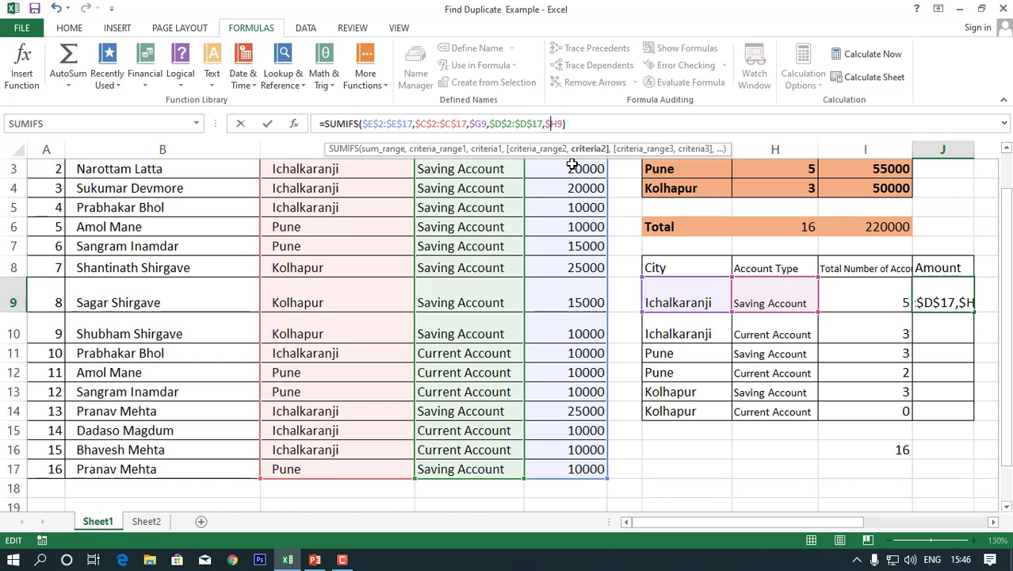
key("Return")
Step: Fill the SUMIFS formula from J9 down to J14 and total J9:J15 in J16 with AutoSum
left_click(960, 309)
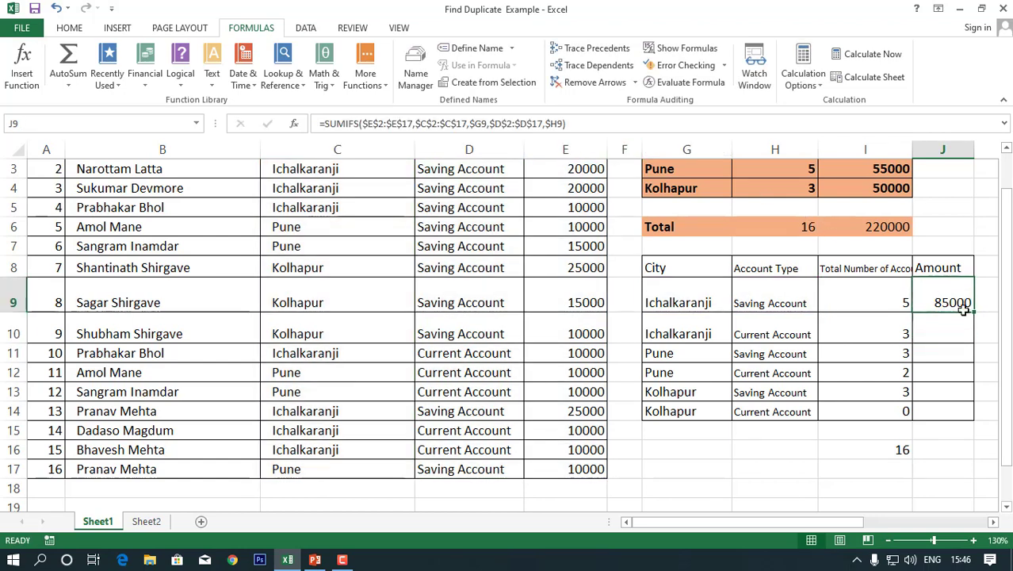
left_click_drag(974, 313, 975, 418)
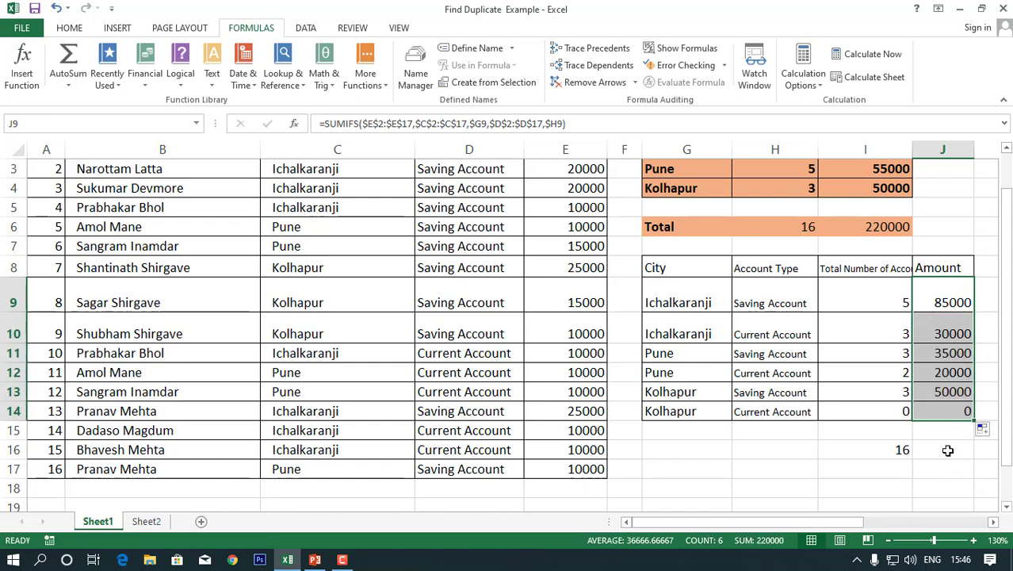
left_click(948, 449)
left_click(80, 73)
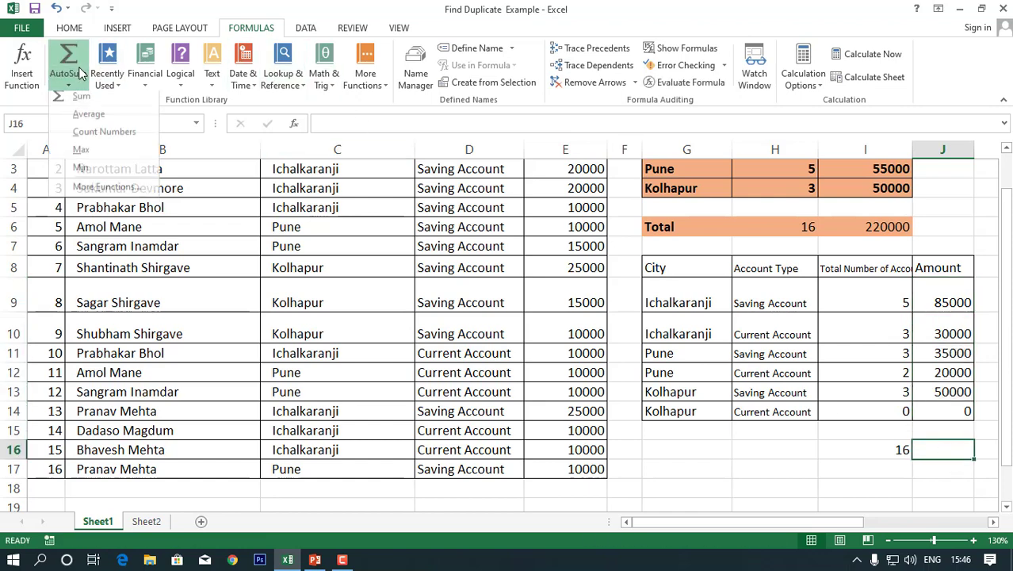
left_click(83, 101)
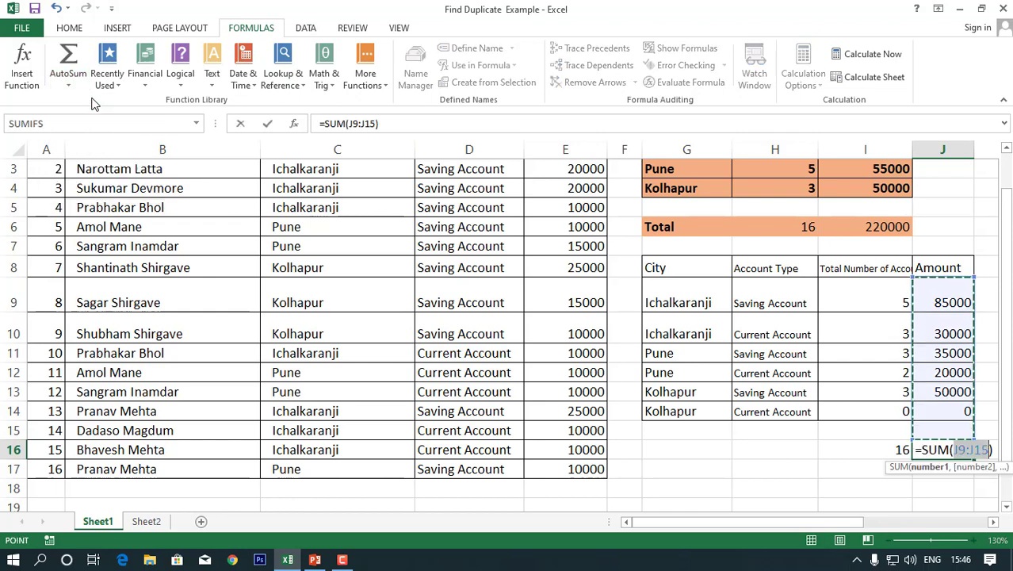
key("Return")
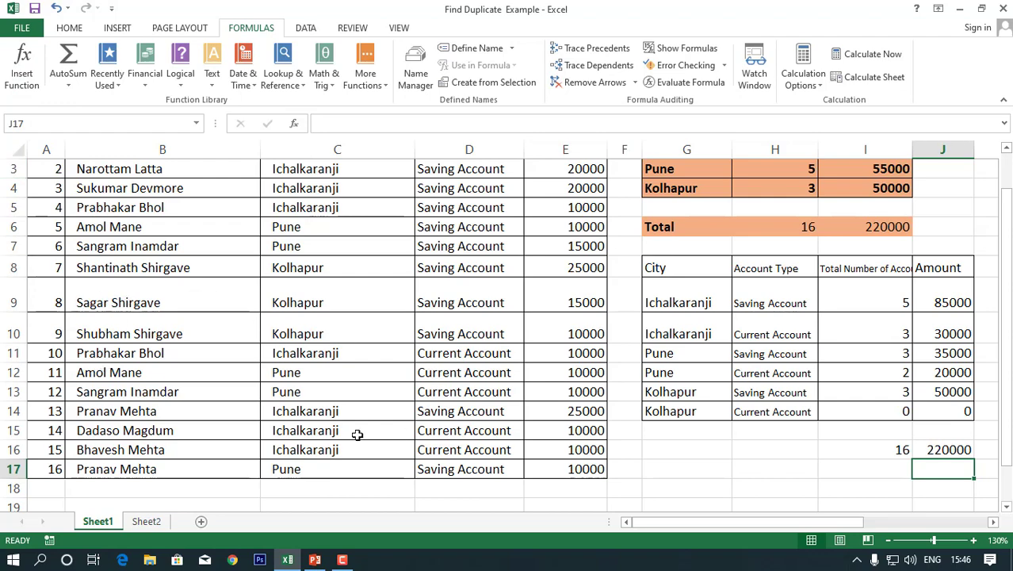
Step: Shade the city and account type summary in G8:J14 with the lightest orange theme tint and make its text bold
scroll(280, 386, "up", 1)
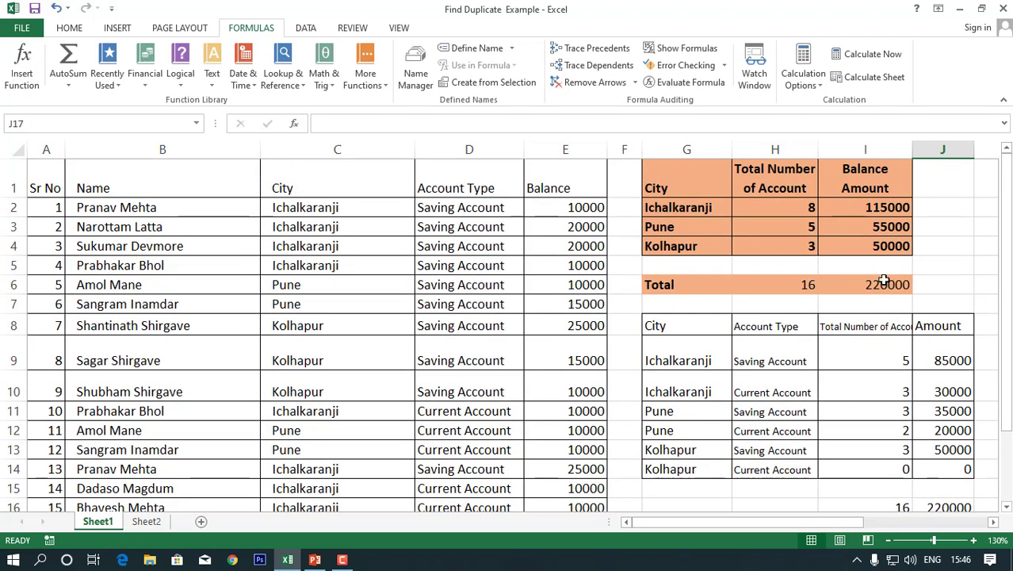
left_click_drag(683, 326, 937, 474)
left_click(73, 28)
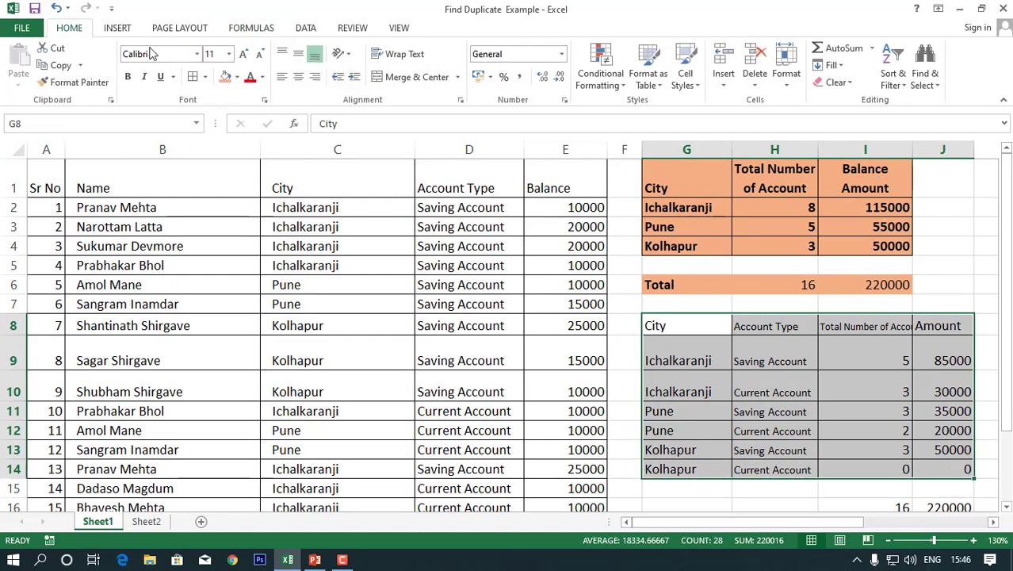
left_click(236, 76)
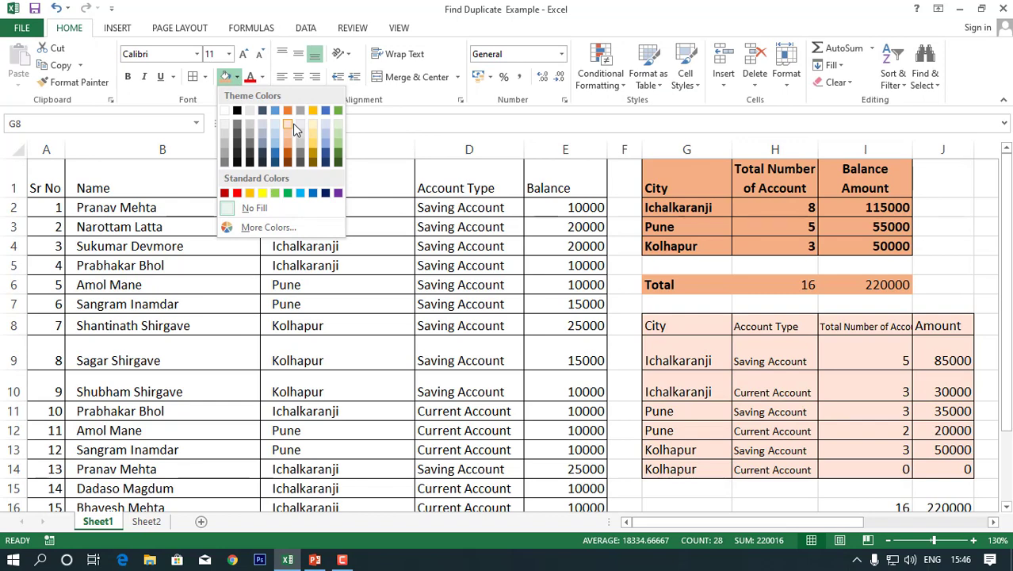
left_click(288, 125)
left_click(127, 77)
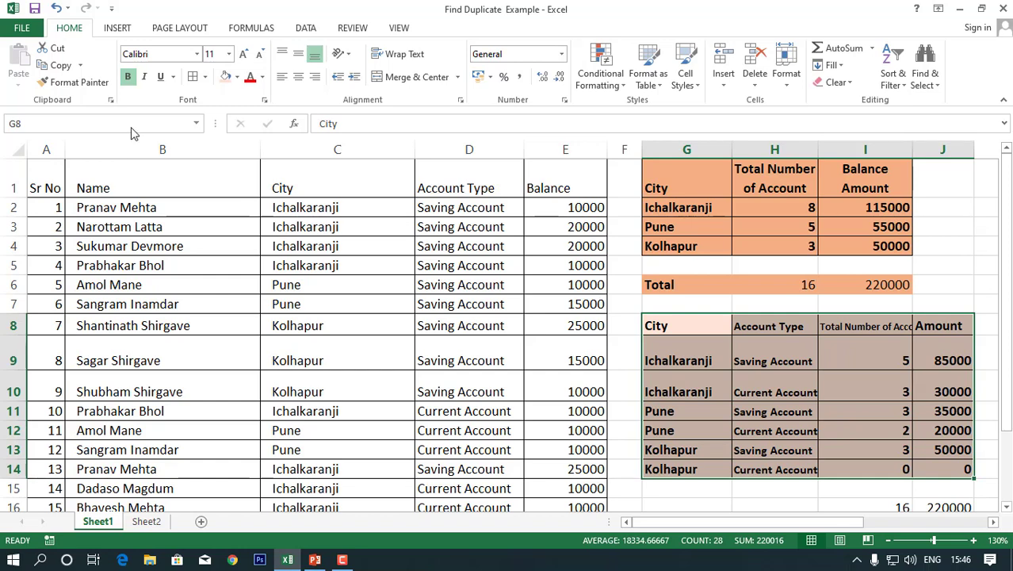
Step: Create a PivotTable on a new worksheet from the account data in A1:E17 of Sheet1
left_click(43, 180)
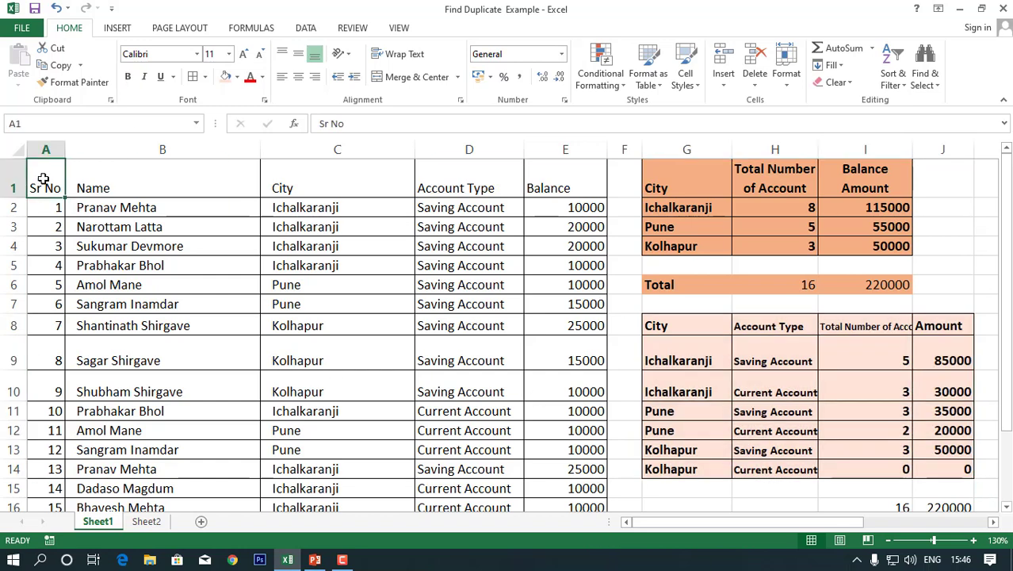
key("shift+Right")
key("shift+Right")
key("shift+Right")
key("shift+Right")
key("shift+Down")
key("shift+Down")
key("shift+Down")
key("shift+Down")
key("shift+Down")
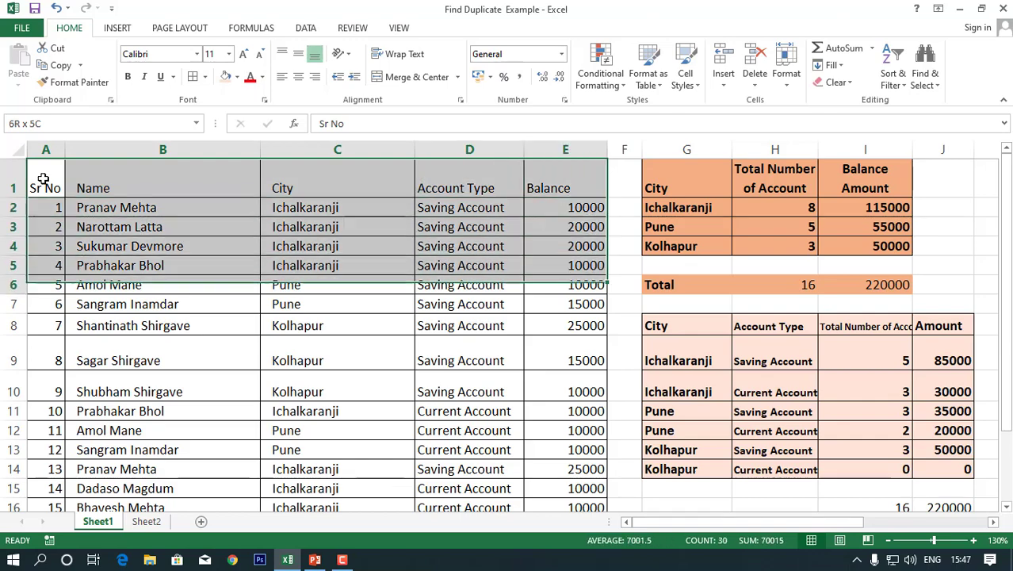
key("shift+Down")
key("shift+Down")
key("shift+Down")
key("shift+Down")
key("shift+Down")
key("shift+Down")
key("shift+Down")
key("shift+Down")
key("shift+Down")
key("shift+Down")
key("shift+Down")
key("shift+Down")
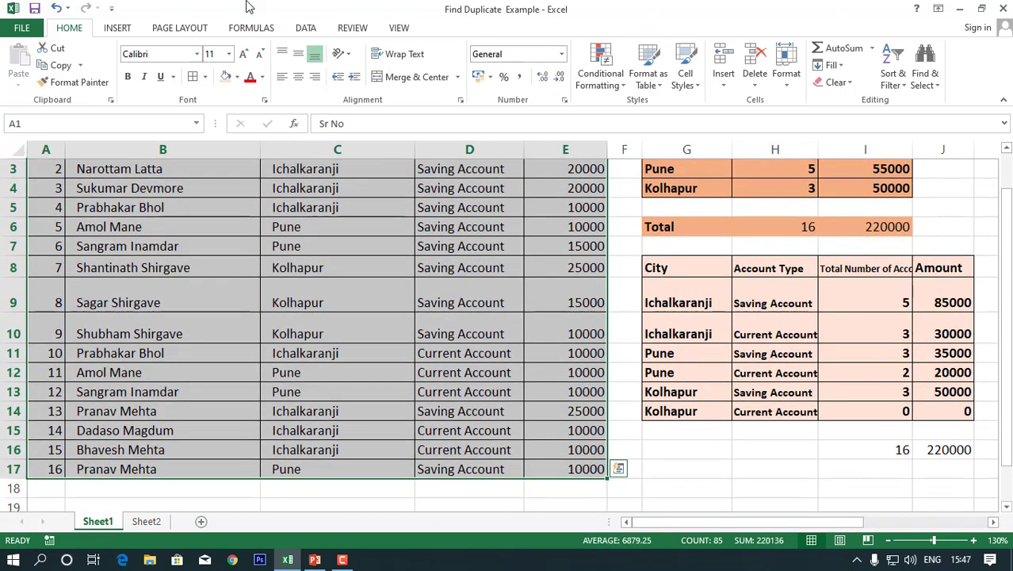
left_click(125, 31)
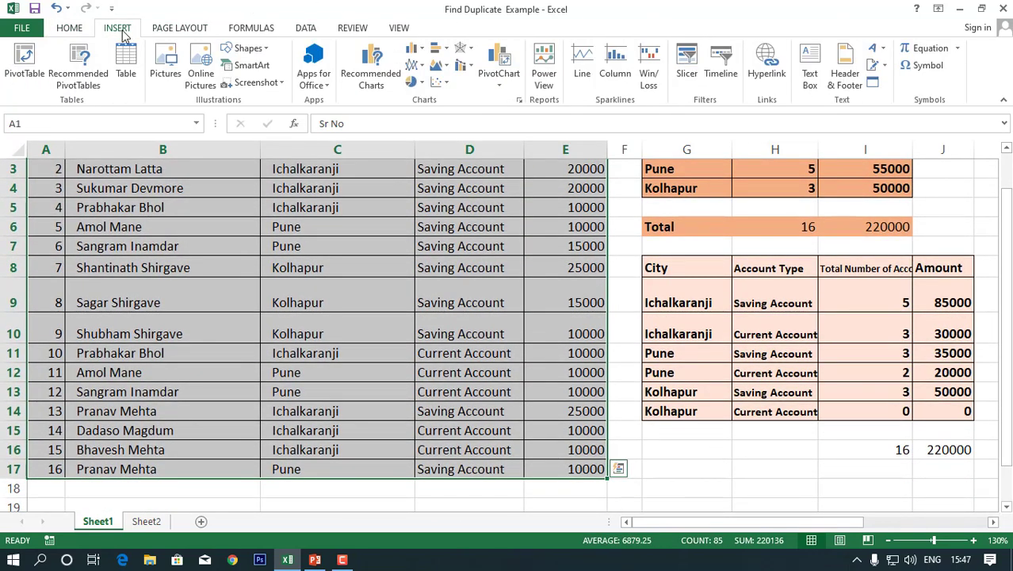
left_click(18, 66)
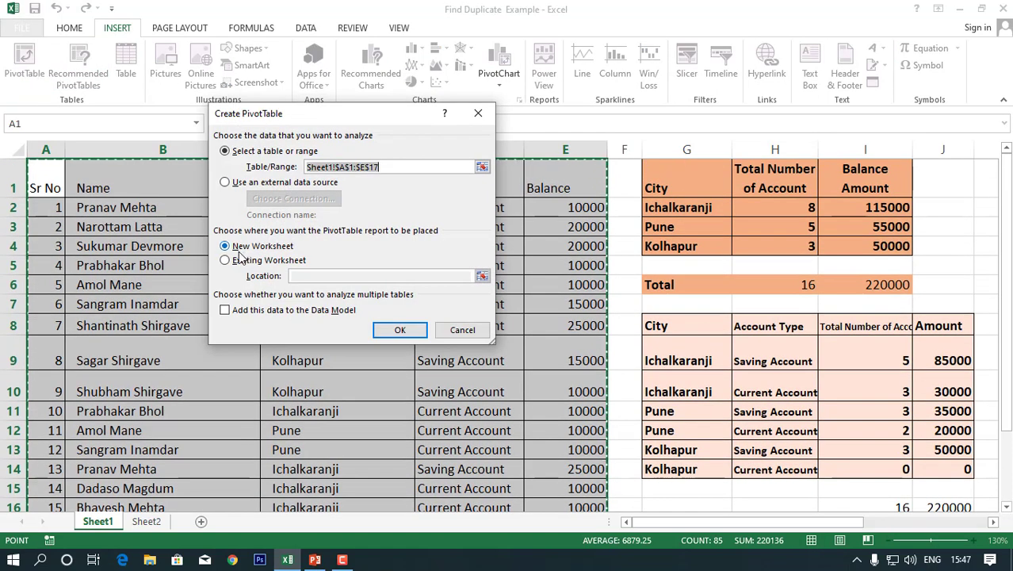
left_click(398, 330)
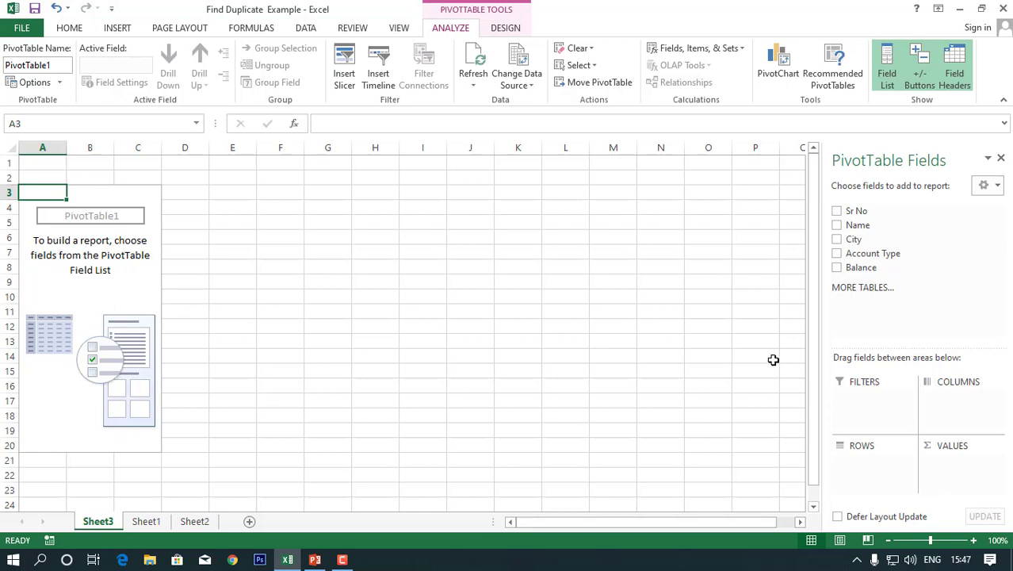
Step: Build the PivotTable with City and Account Type as nested rows and the sum of Balance as values
left_click(836, 239)
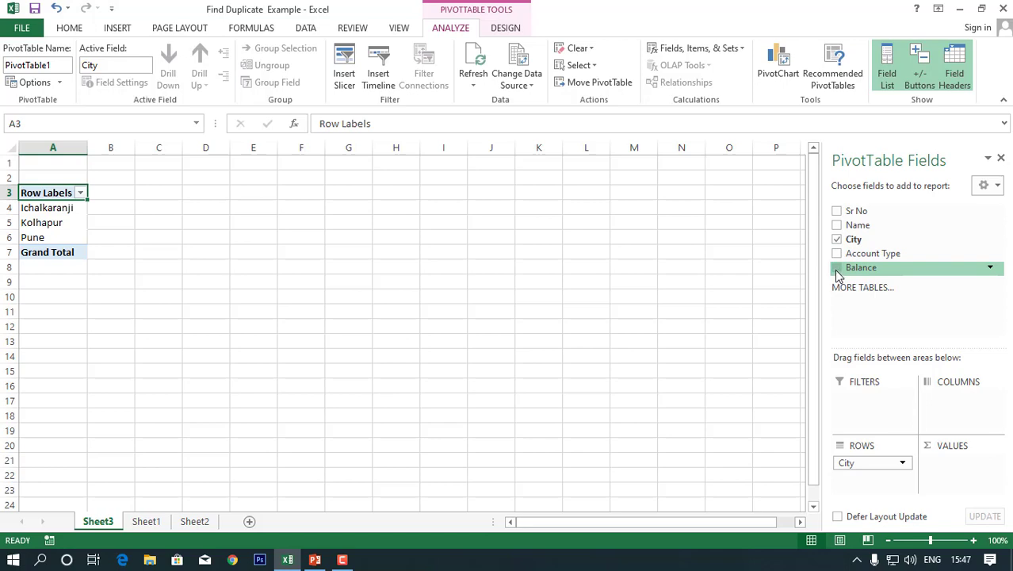
left_click(837, 268)
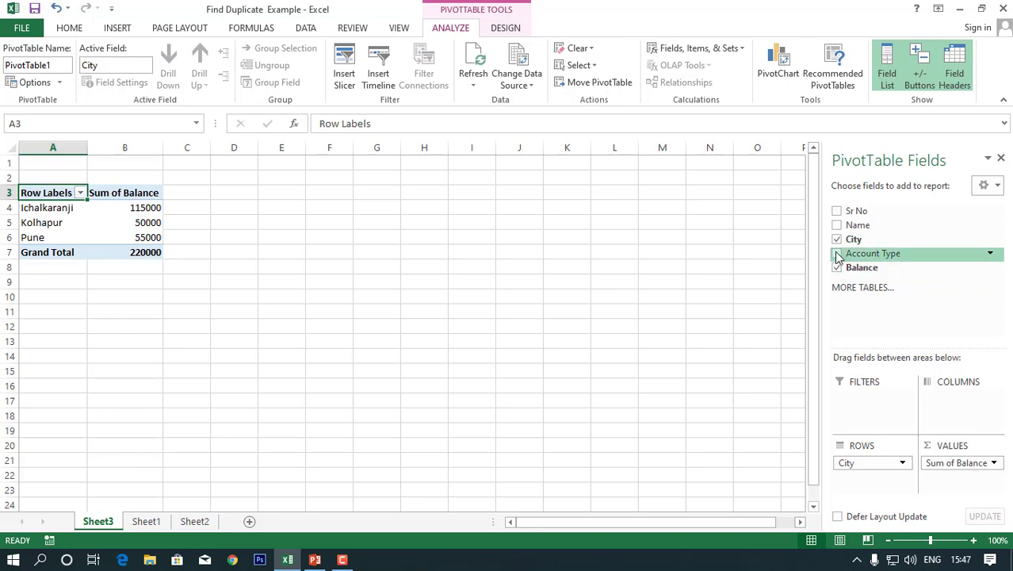
left_click(837, 254)
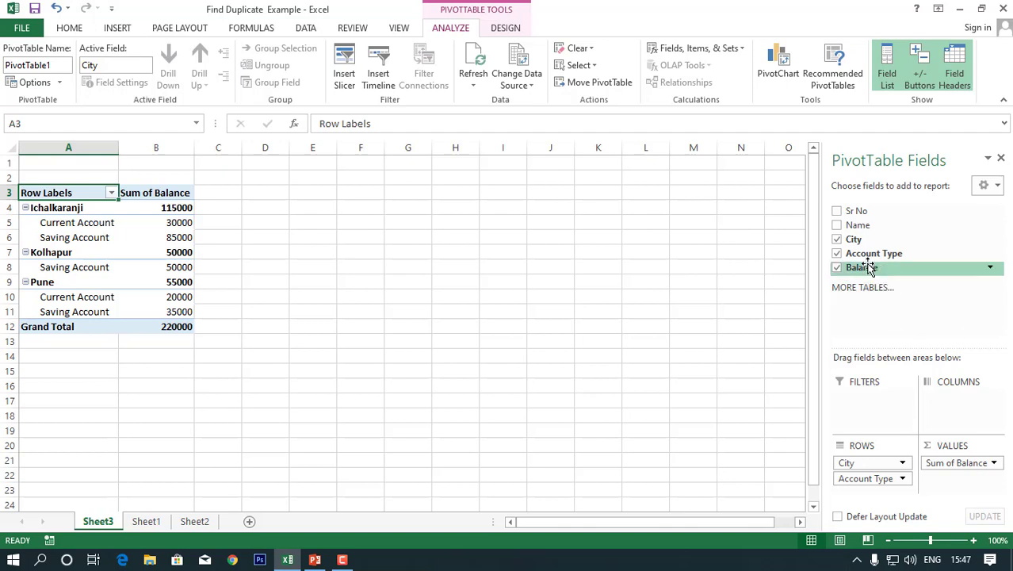
Step: Add Balance to the PivotTable values a second time and summarize that field by Count
left_click_drag(868, 267, 959, 487)
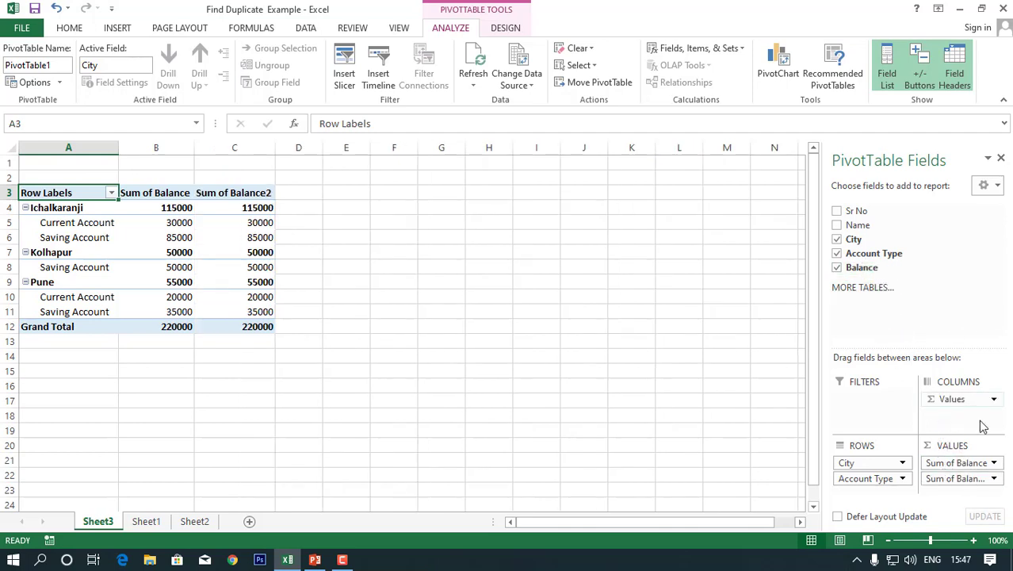
left_click(994, 478)
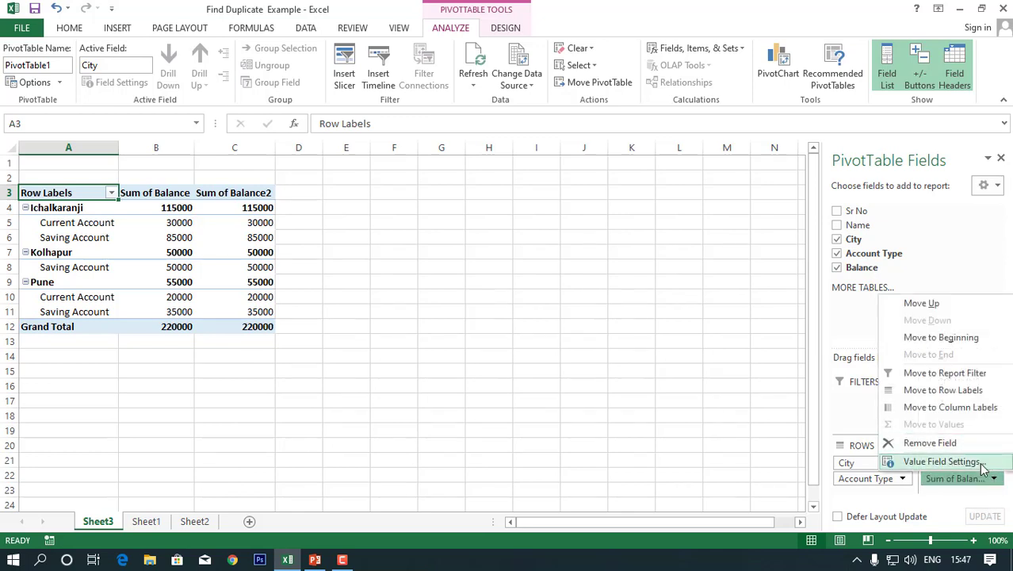
left_click(941, 461)
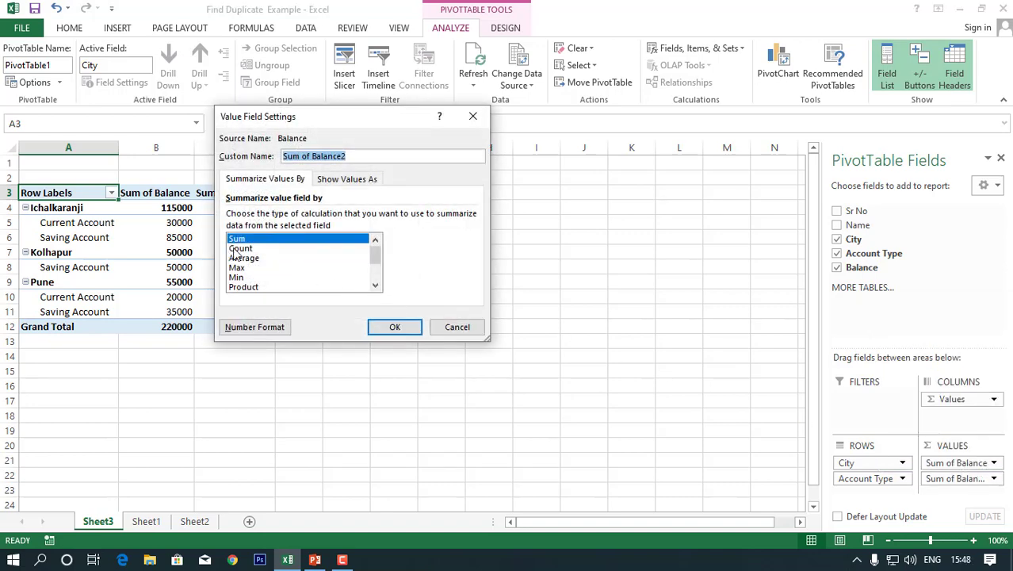
left_click(236, 248)
left_click(393, 326)
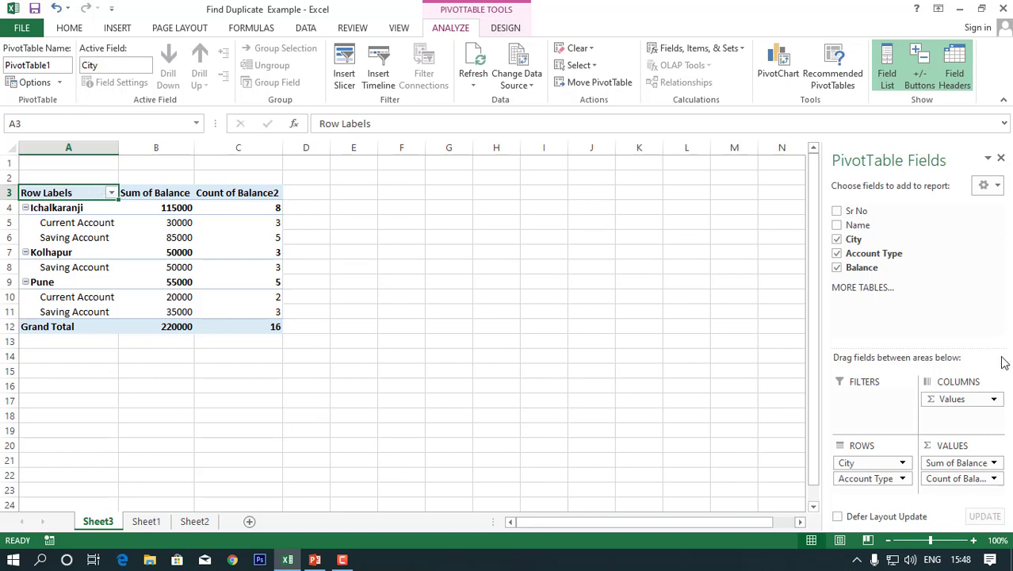
Step: Remove the Balance, Account Type and City fields from the PivotTable to empty the report
left_click(837, 268)
left_click(837, 254)
left_click(838, 239)
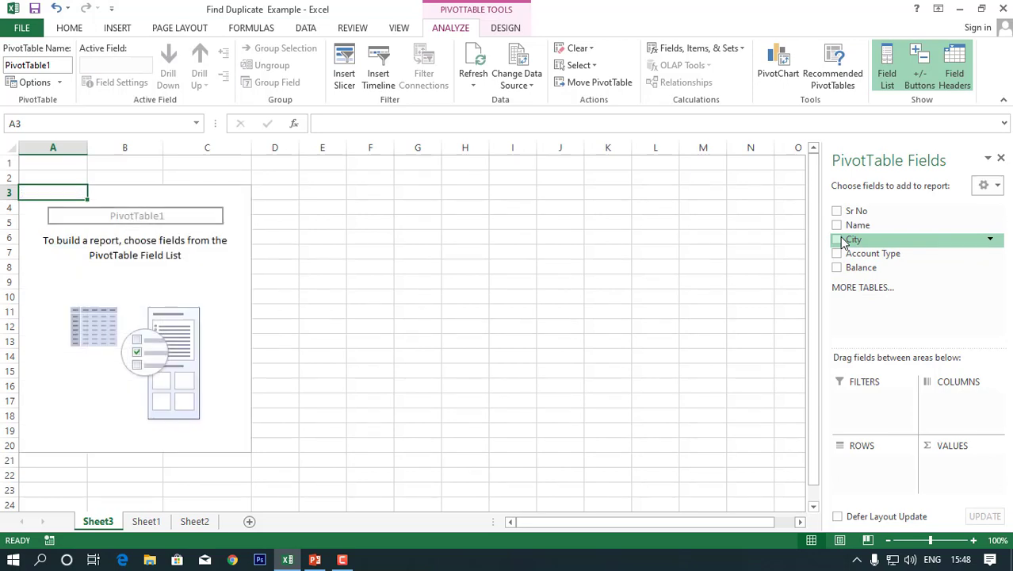
left_click(838, 239)
left_click(838, 240)
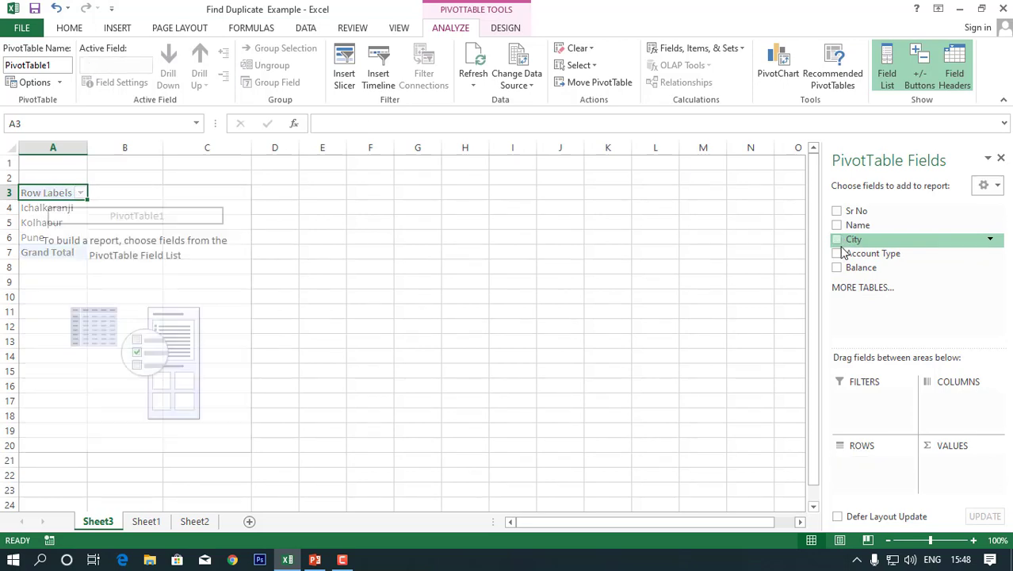
Step: Rebuild the PivotTable with Account Type as outer rows, City nested below it, and the sum of Balance as values
left_click(837, 254)
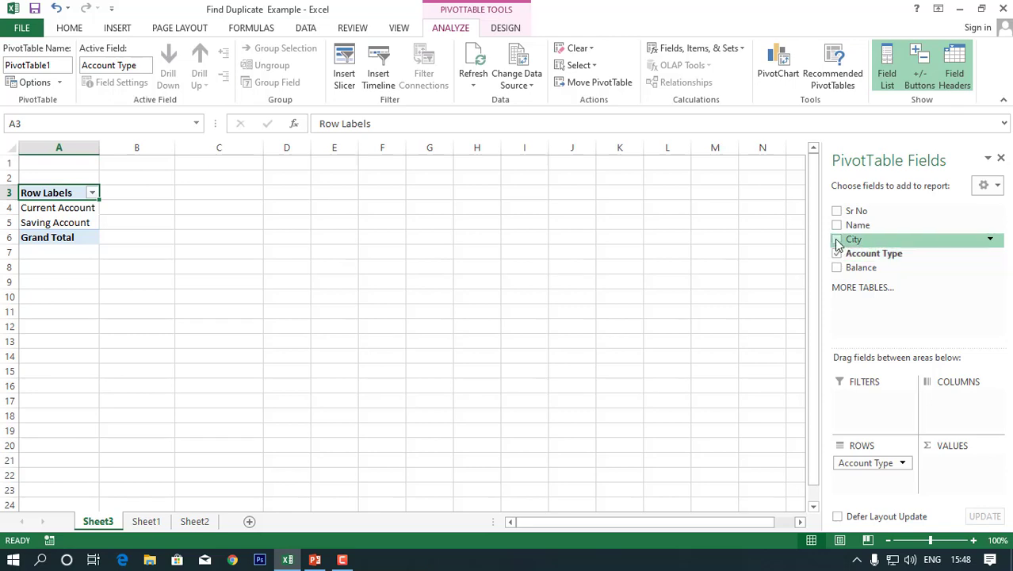
left_click(838, 240)
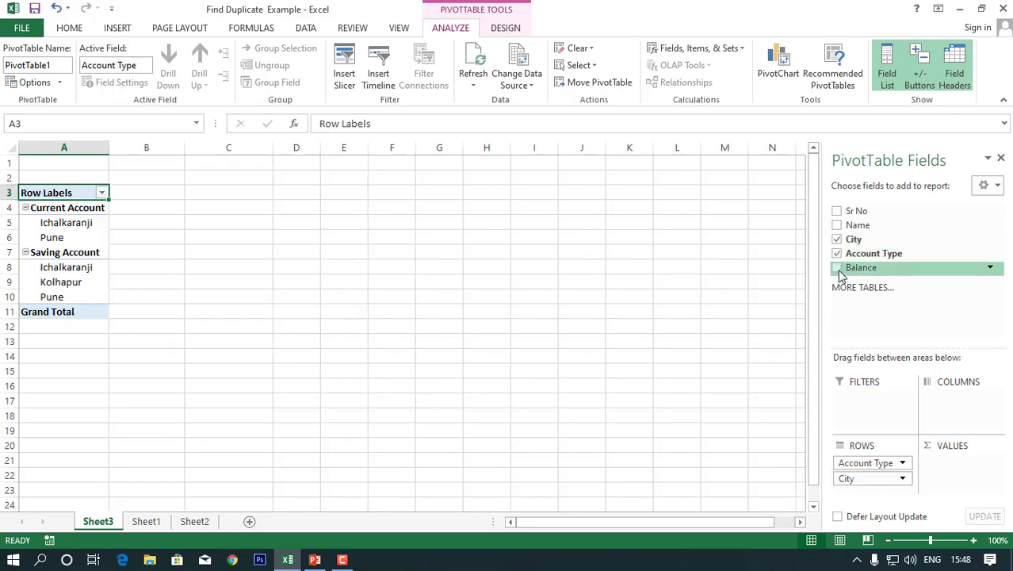
left_click(838, 269)
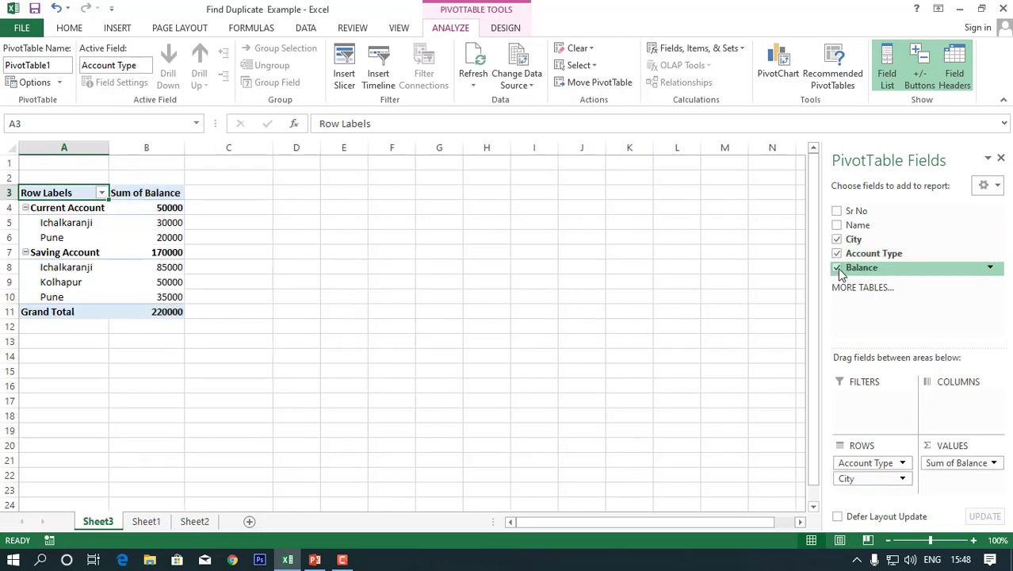
Step: Add a second Balance value field to the report grouped by account type and set its summary calculation to Count
left_click_drag(840, 273, 968, 479)
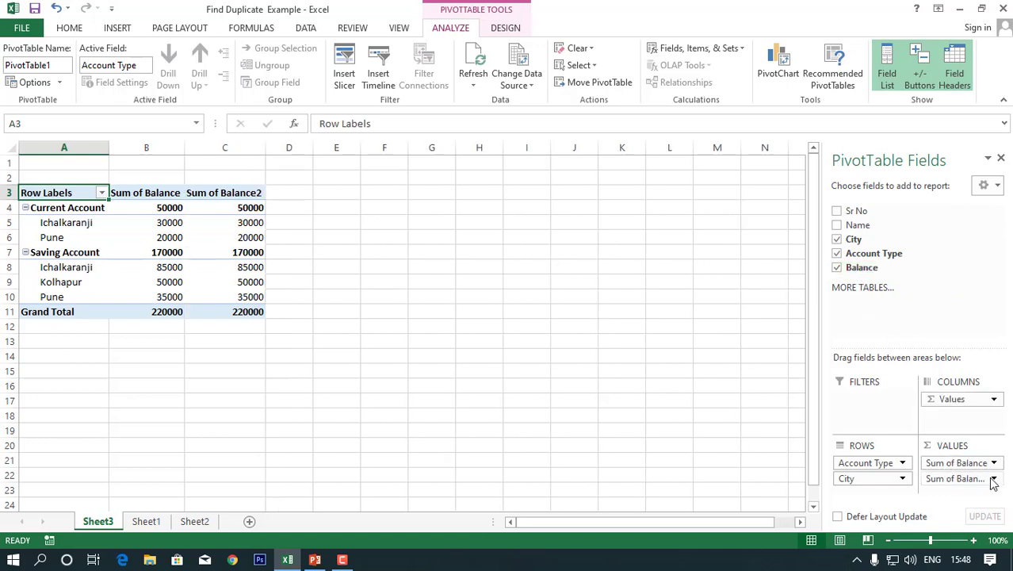
left_click(993, 479)
left_click(951, 461)
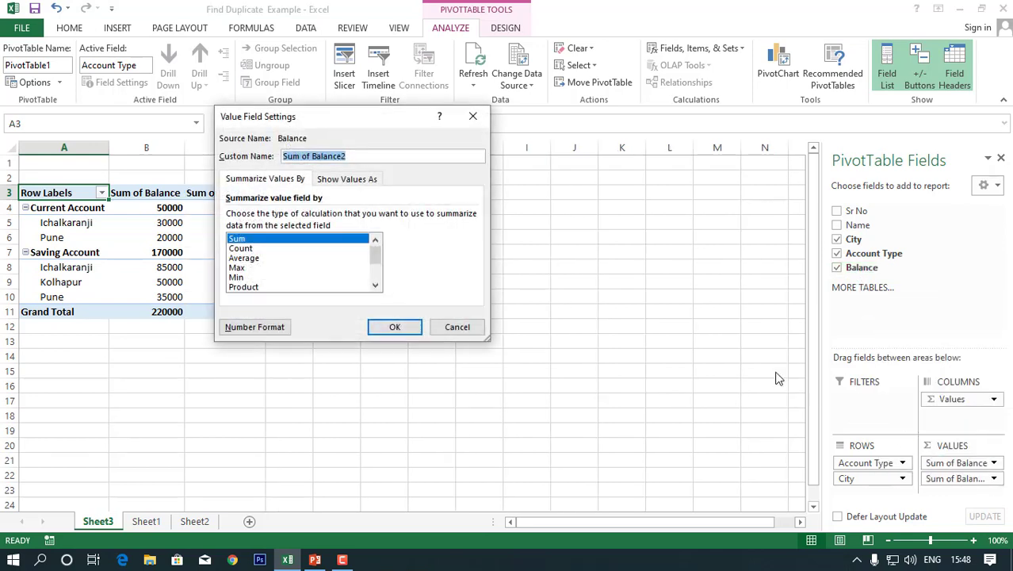
left_click(243, 249)
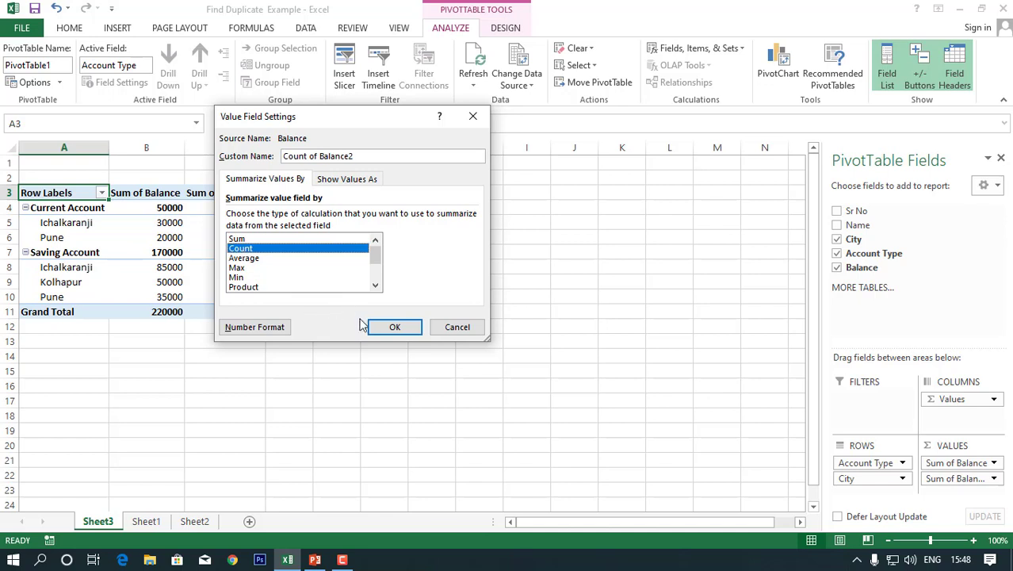
left_click(399, 329)
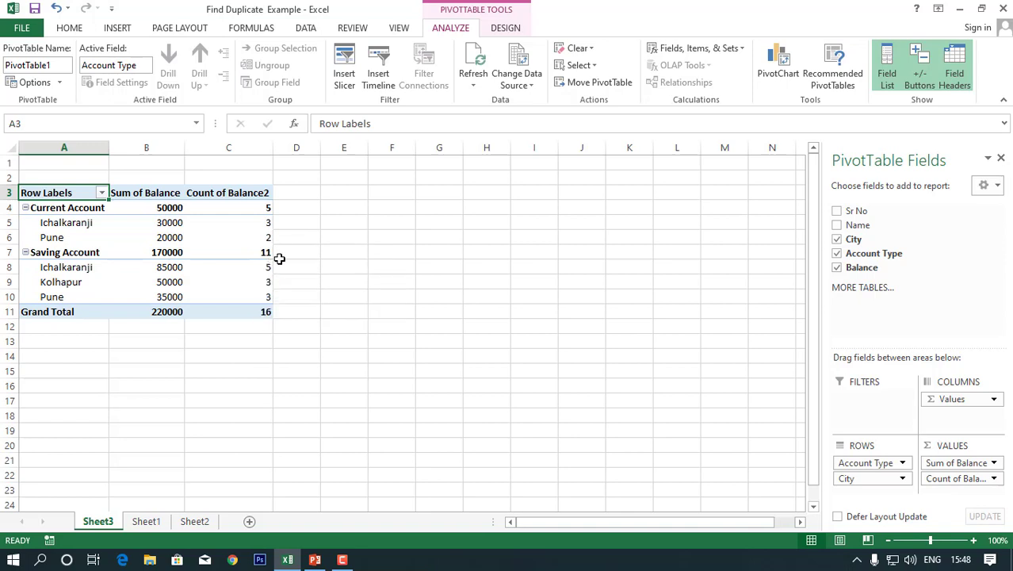
Step: Leave the PivotTable, return to Sheet1 and save the workbook
left_click(476, 270)
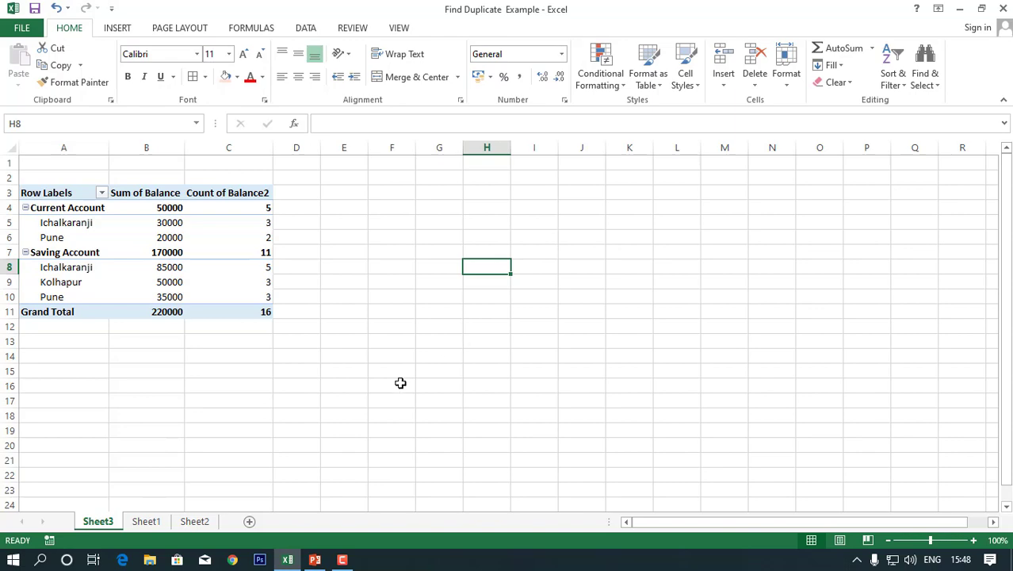
left_click(147, 521)
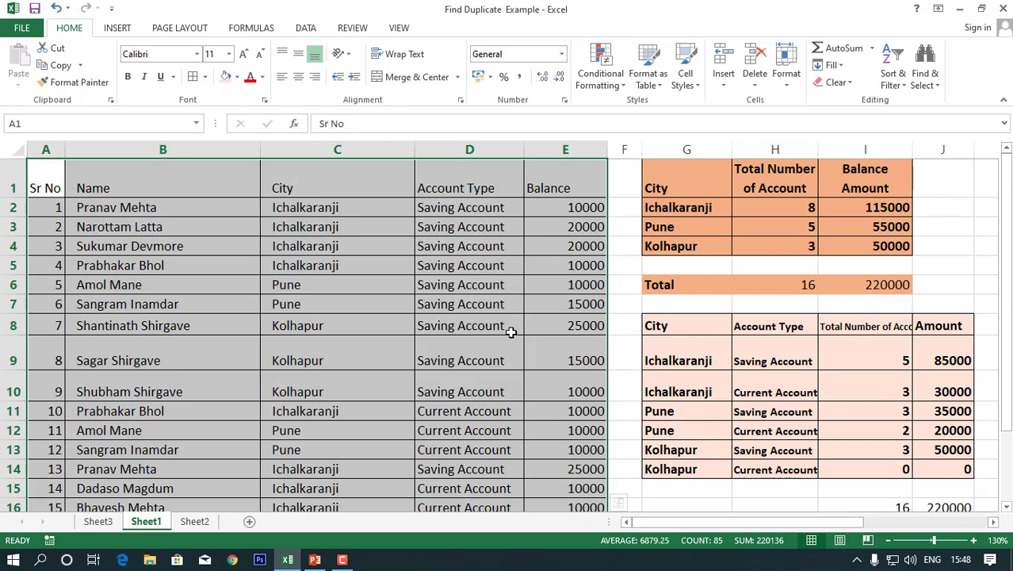
left_click(35, 9)
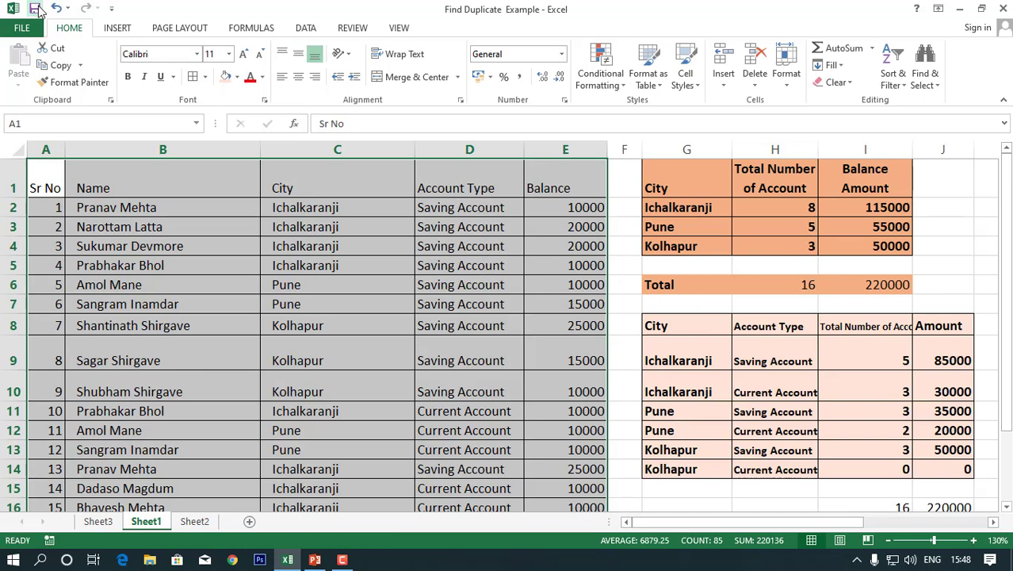